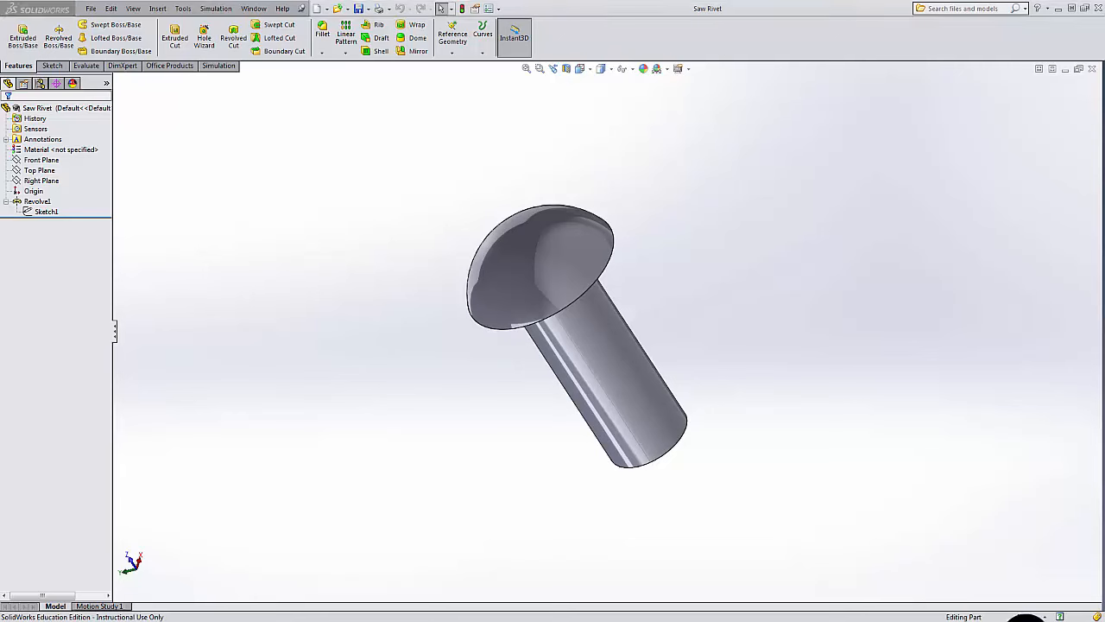
Create a new part and add a reference axis through the intersection of the Top Plane and Right Plane.
click(317, 11)
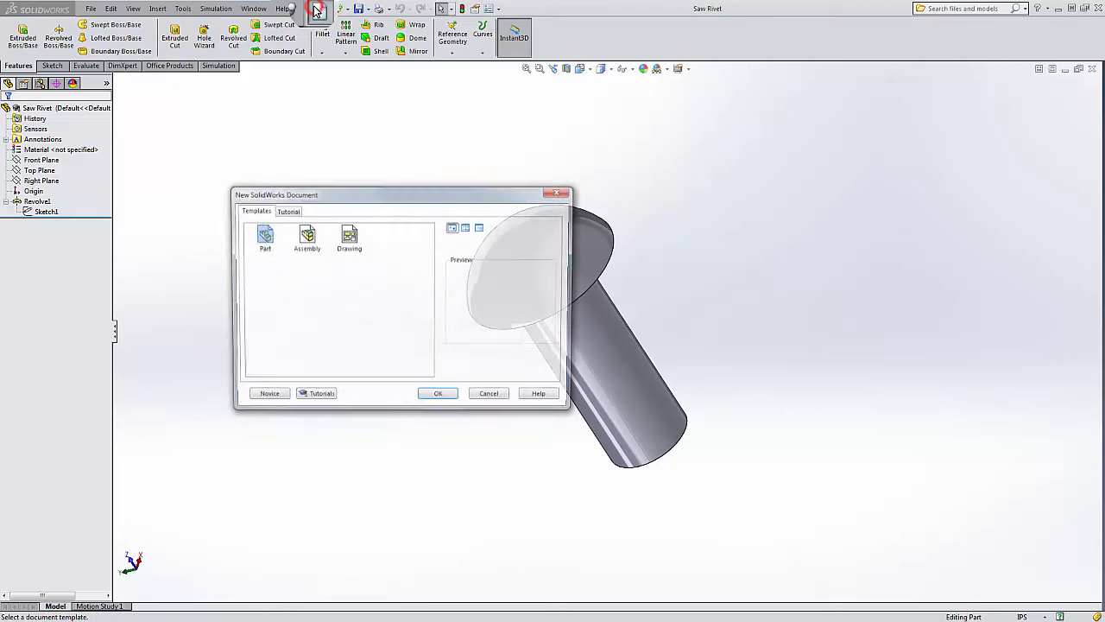
click(447, 397)
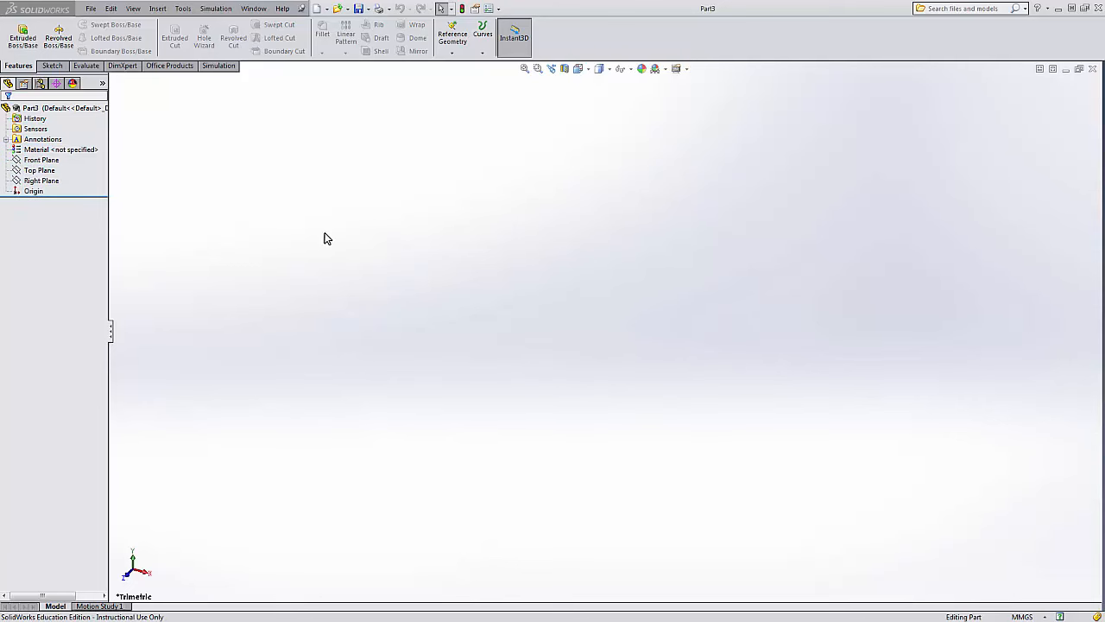
click(452, 53)
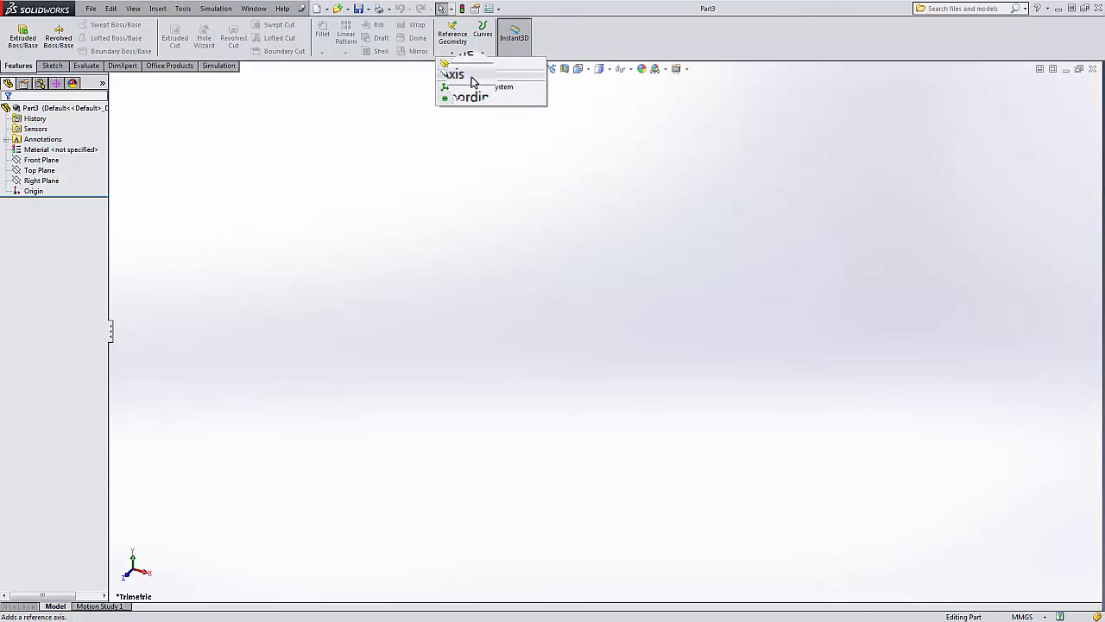
click(473, 78)
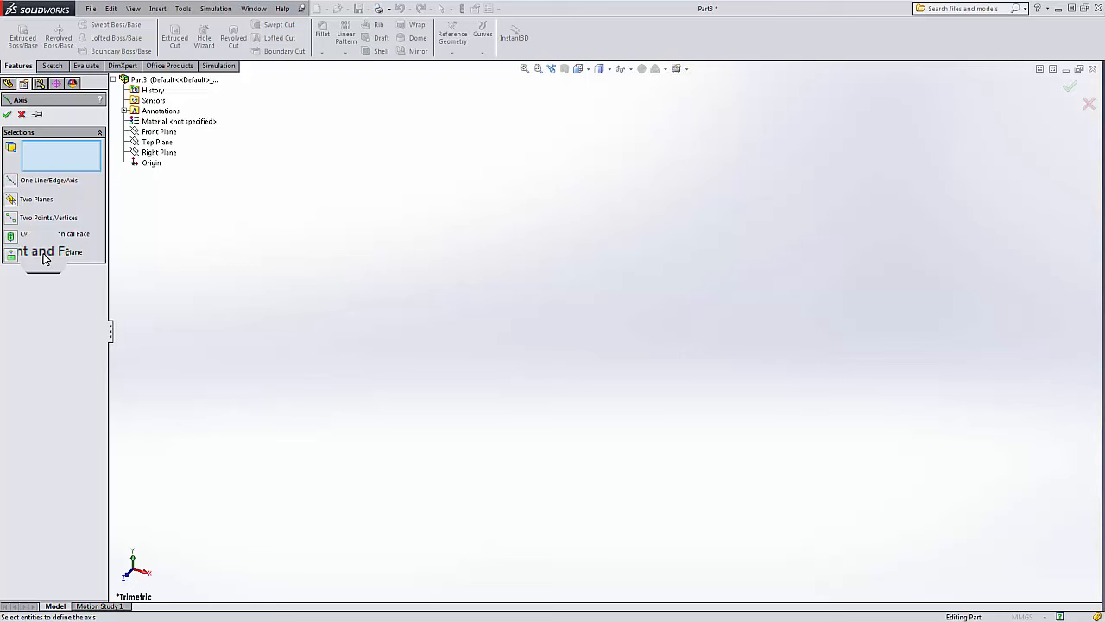
click(10, 203)
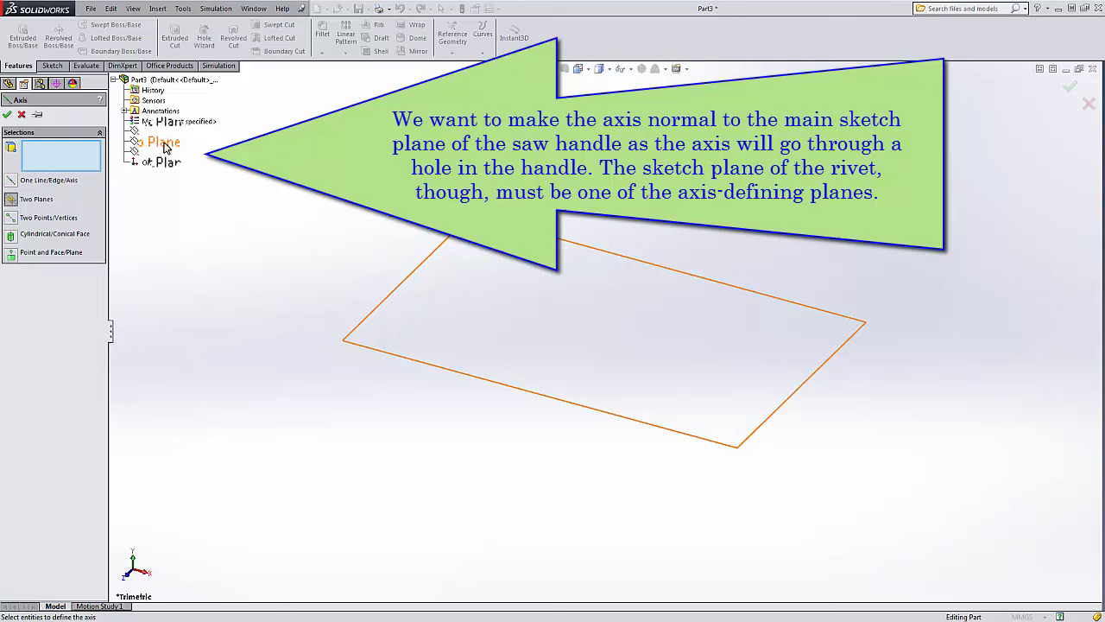
click(164, 144)
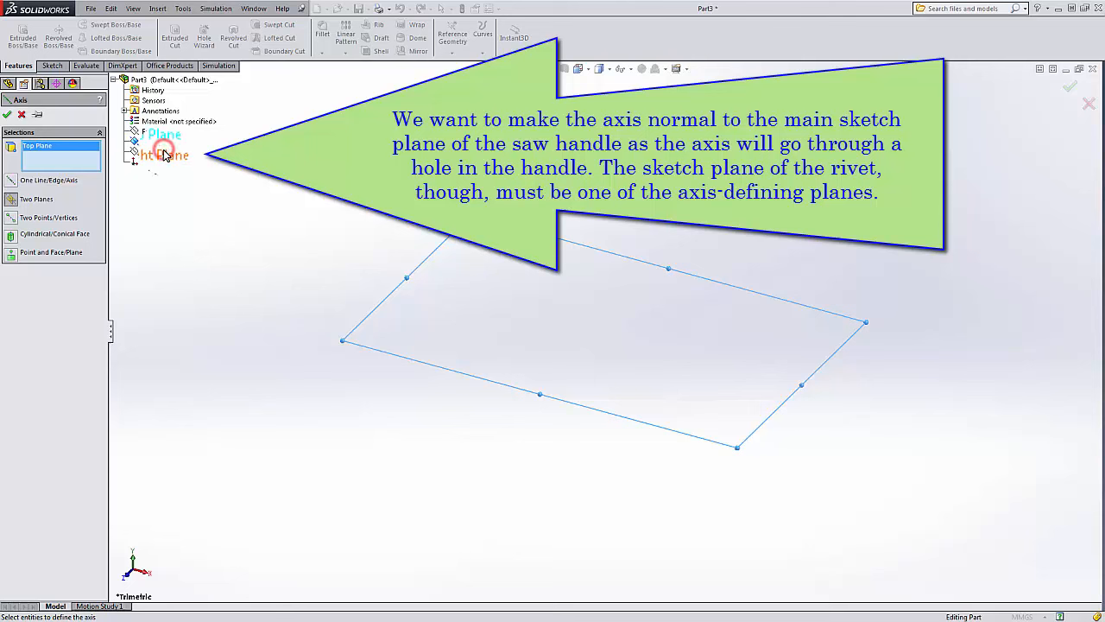
click(160, 157)
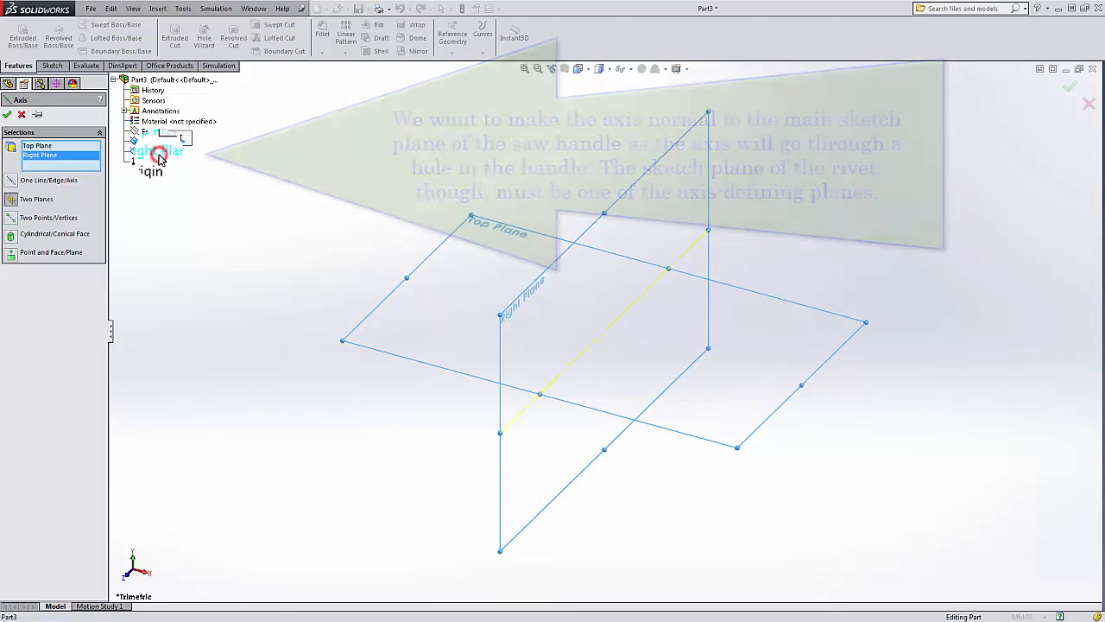
click(11, 114)
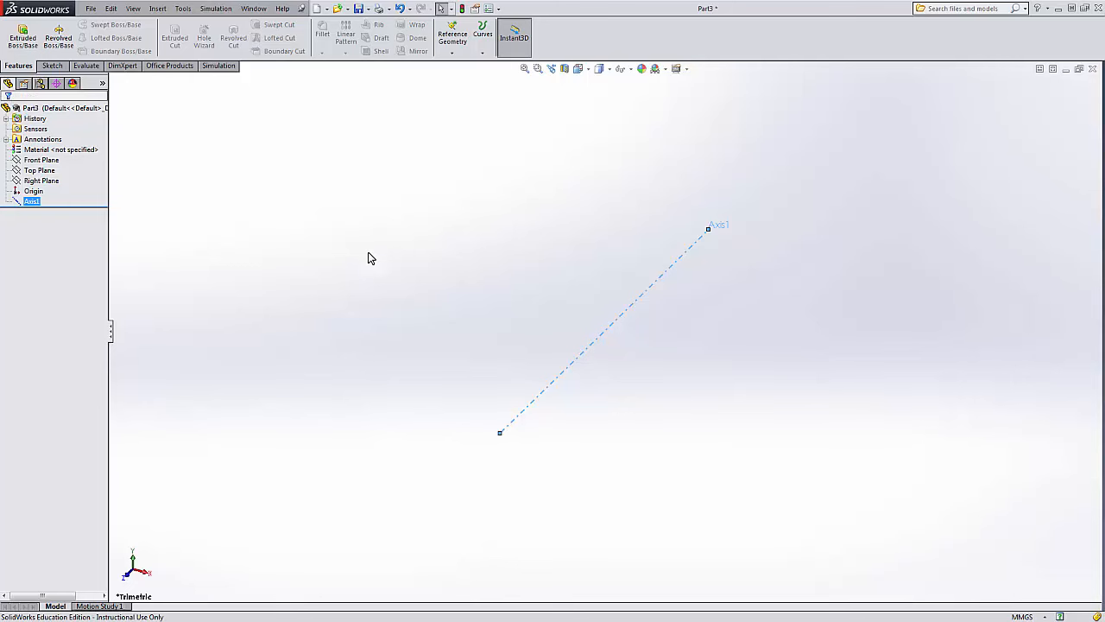
middle_drag(370, 256, 377, 235)
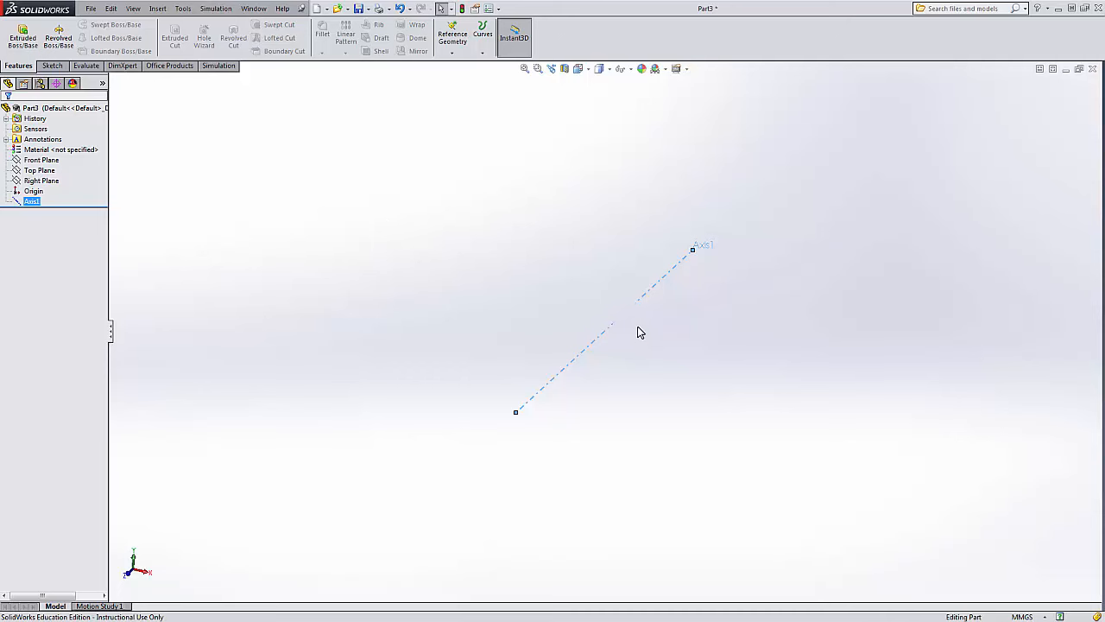
scroll(638, 329, down, 5)
scroll(638, 332, up, 4)
middle_drag(637, 332, 645, 313)
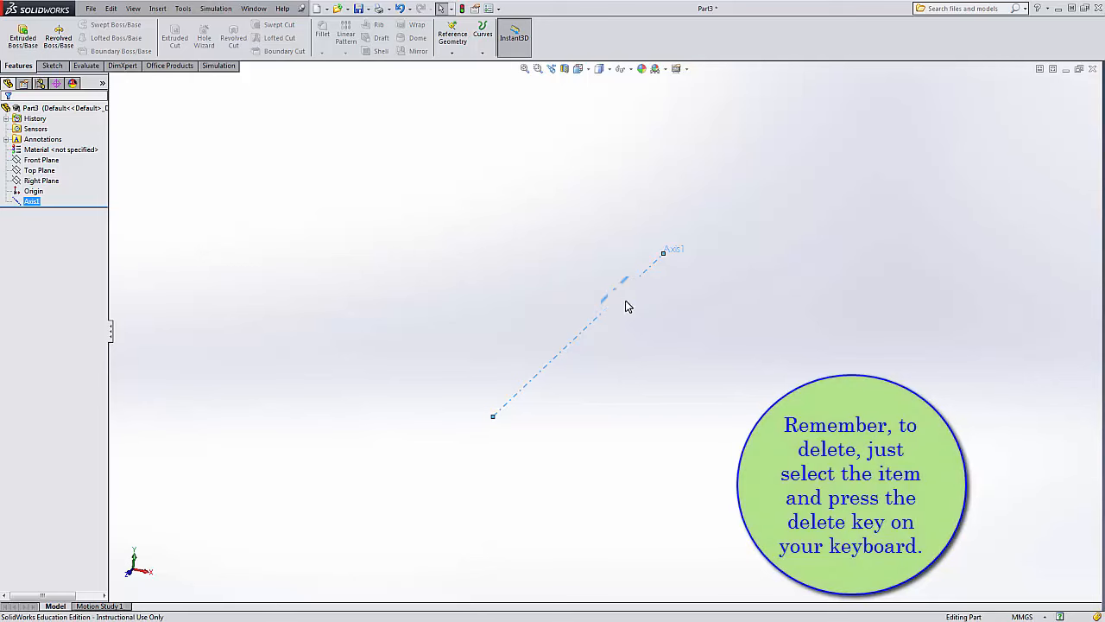
click(663, 316)
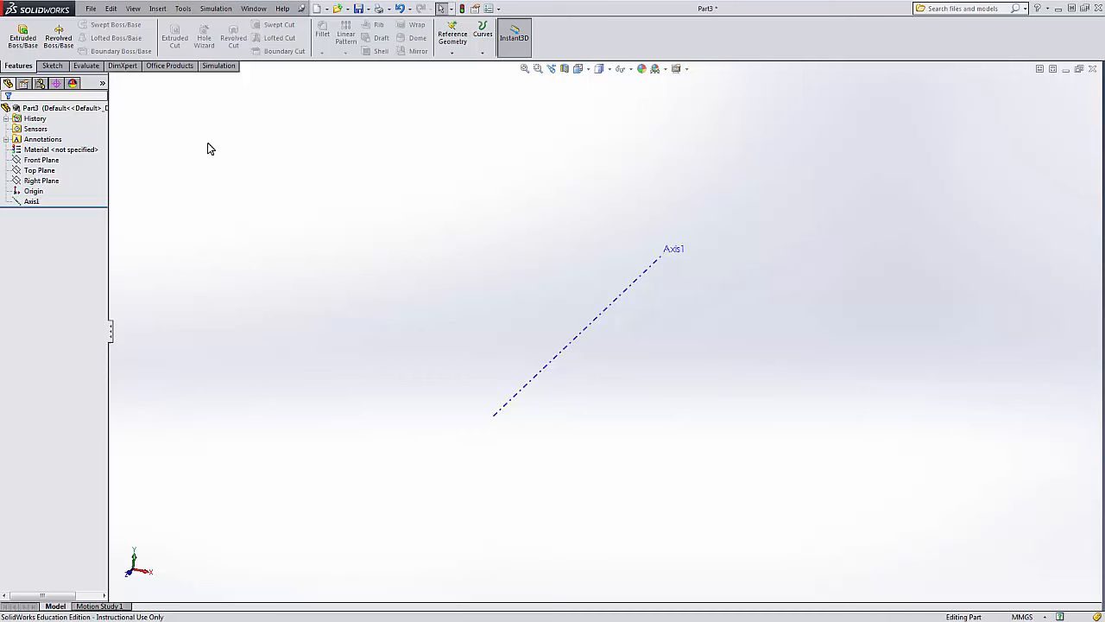
Start a sketch on the Right Plane and draw a horizontal centerline about 252 mm long through the origin, along Axis1.
click(48, 183)
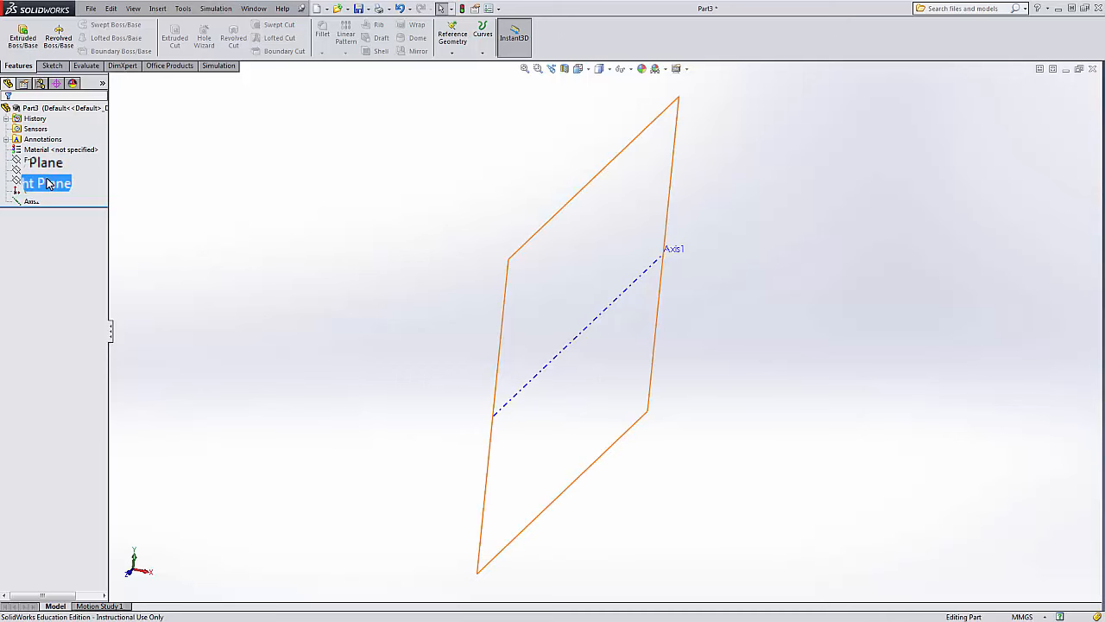
click(50, 67)
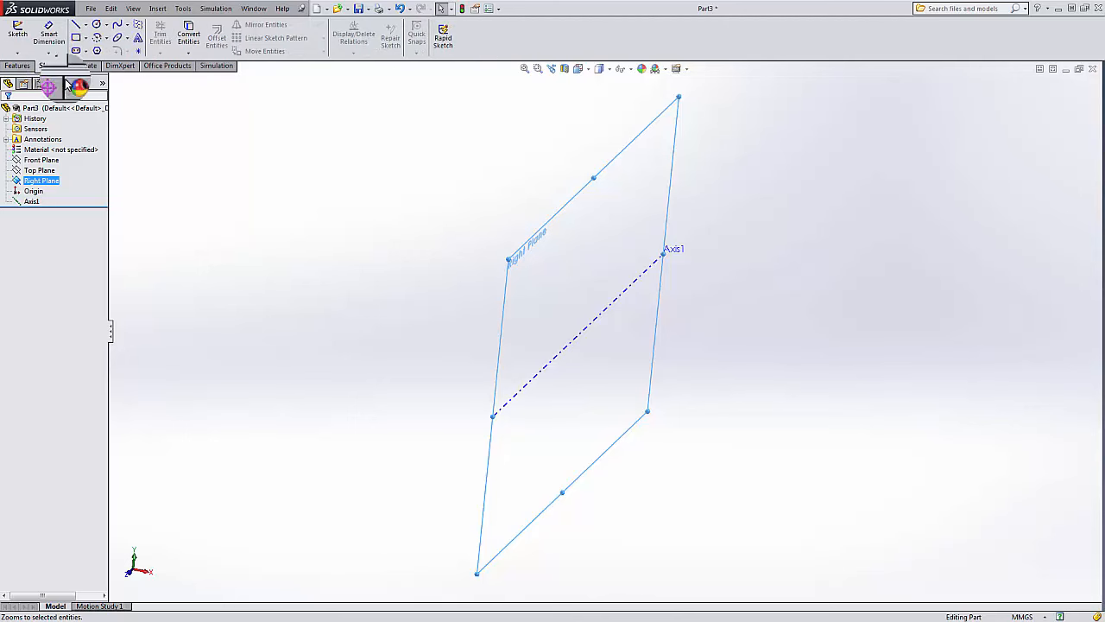
click(576, 67)
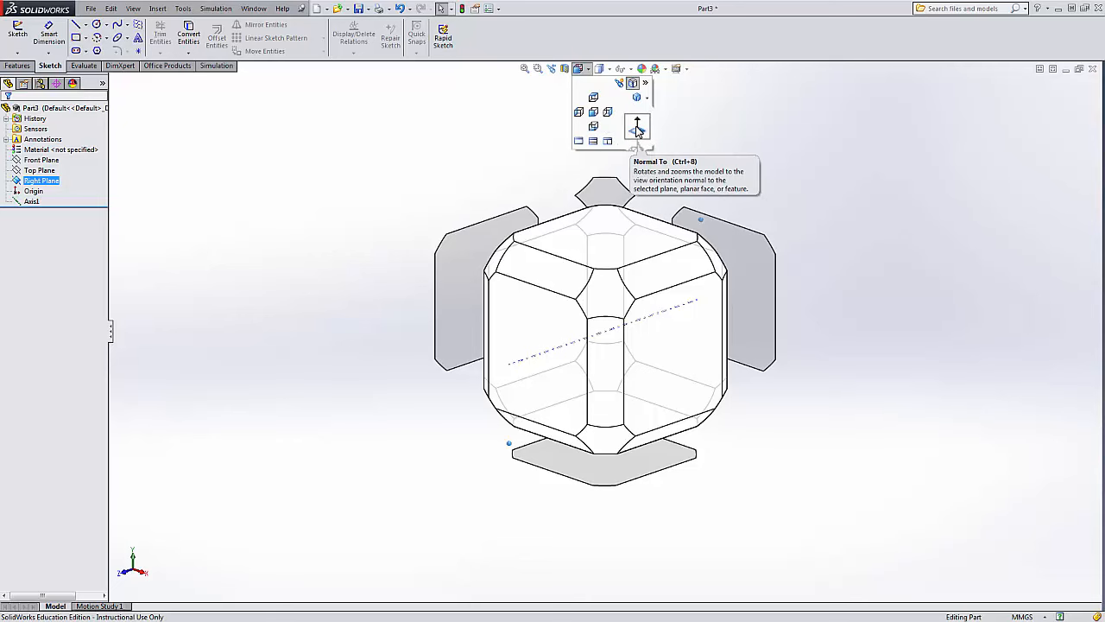
click(636, 132)
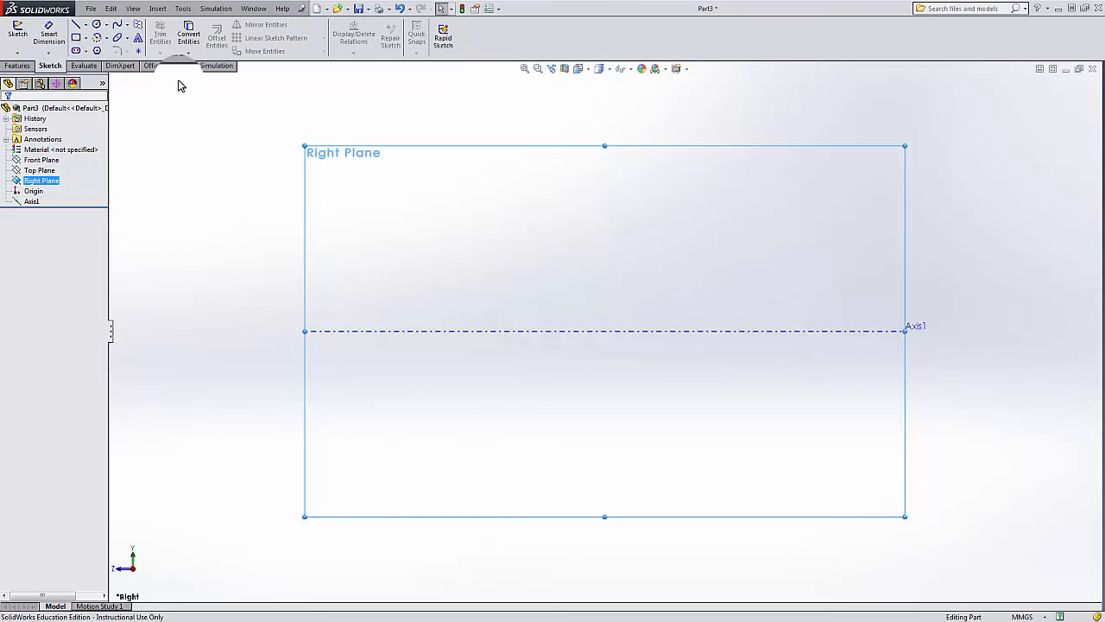
click(86, 25)
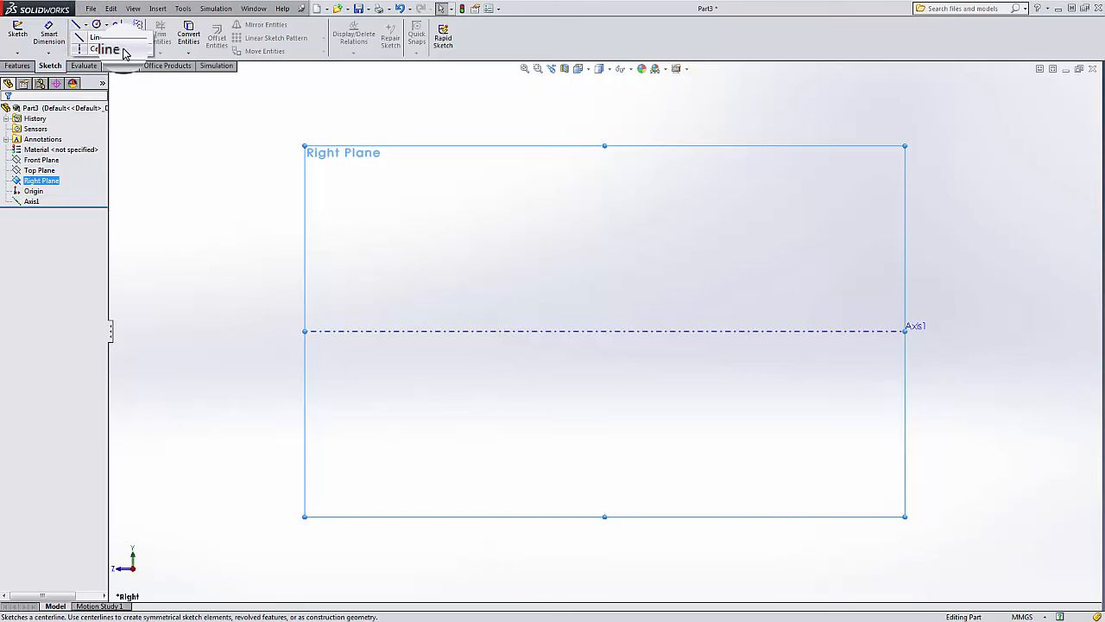
click(77, 50)
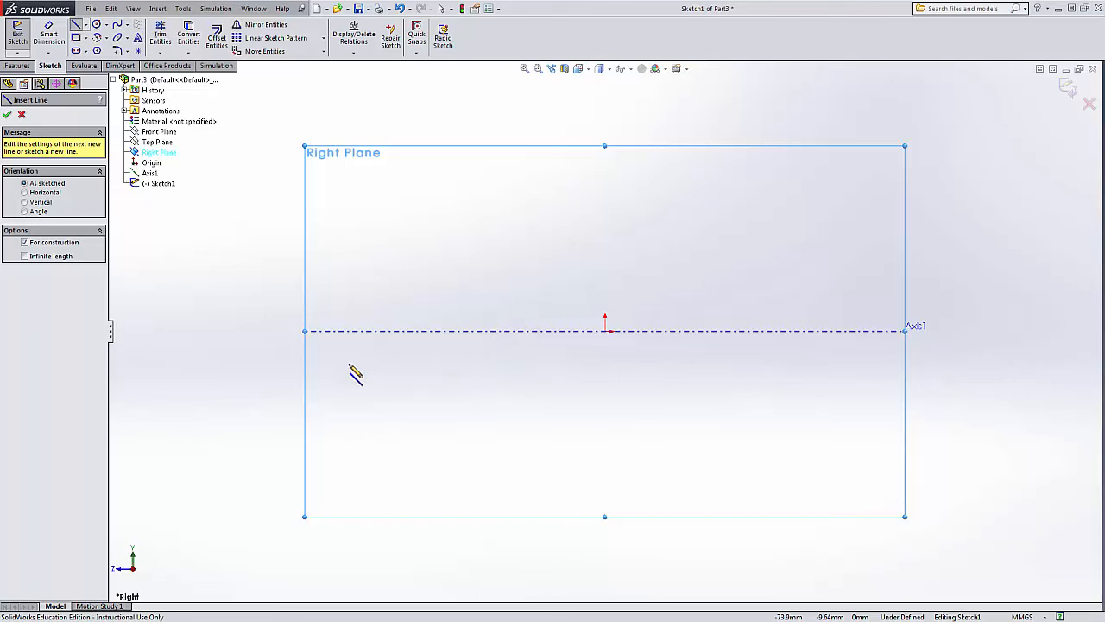
click(604, 331)
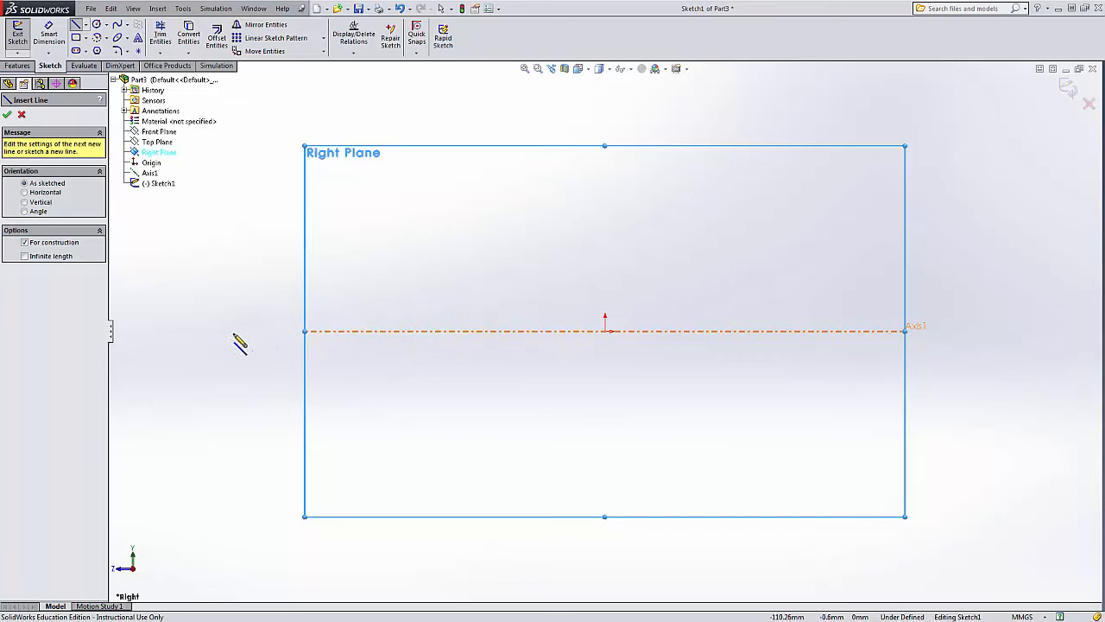
click(185, 332)
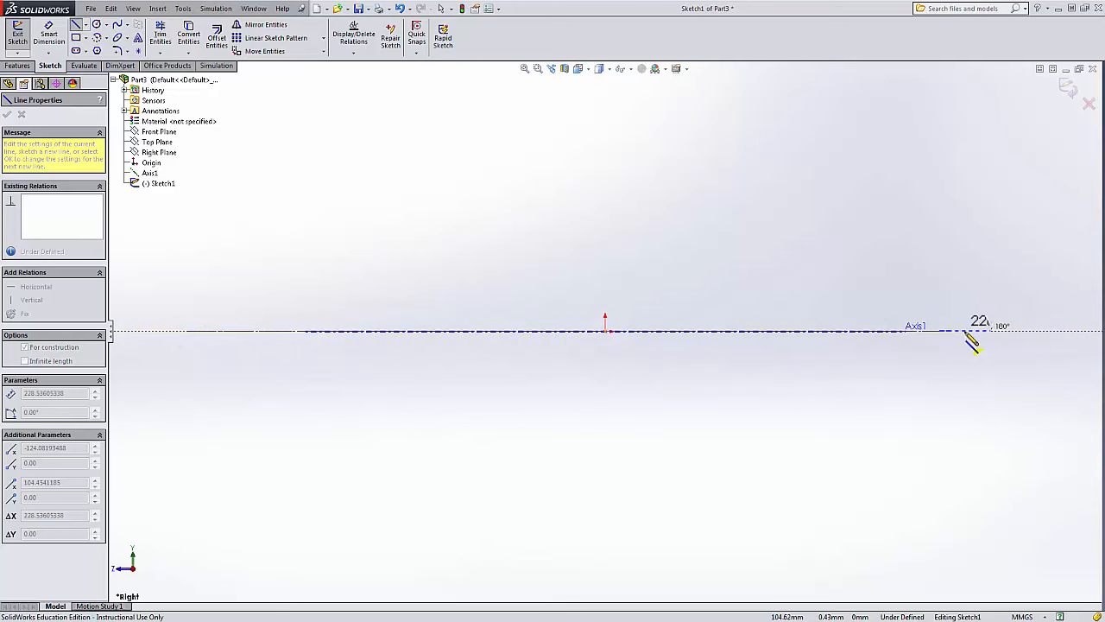
click(1036, 330)
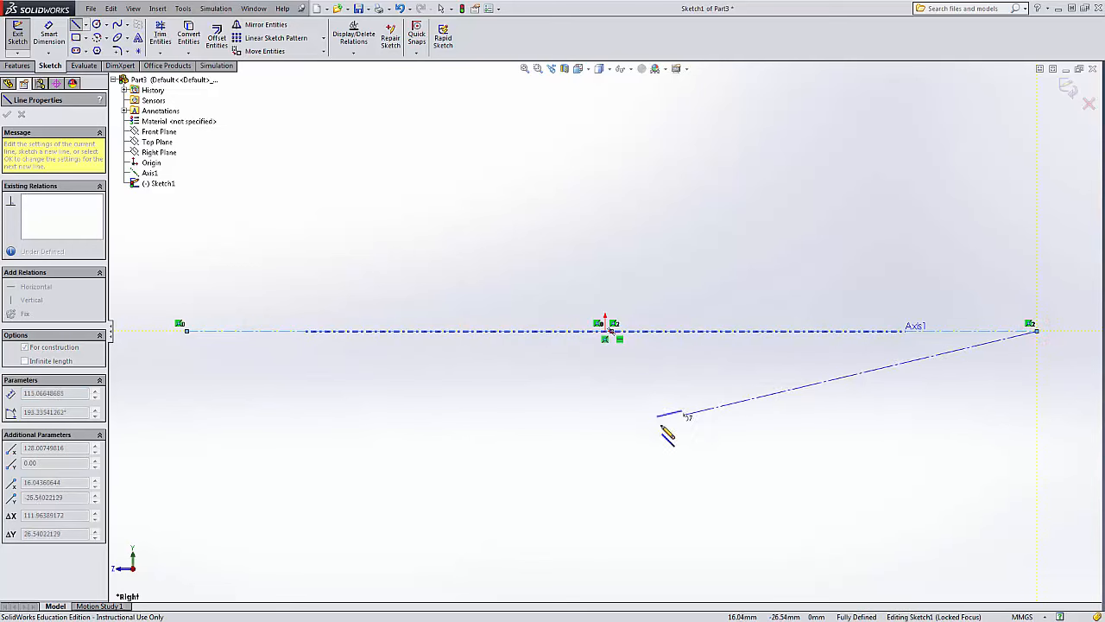
key(Escape)
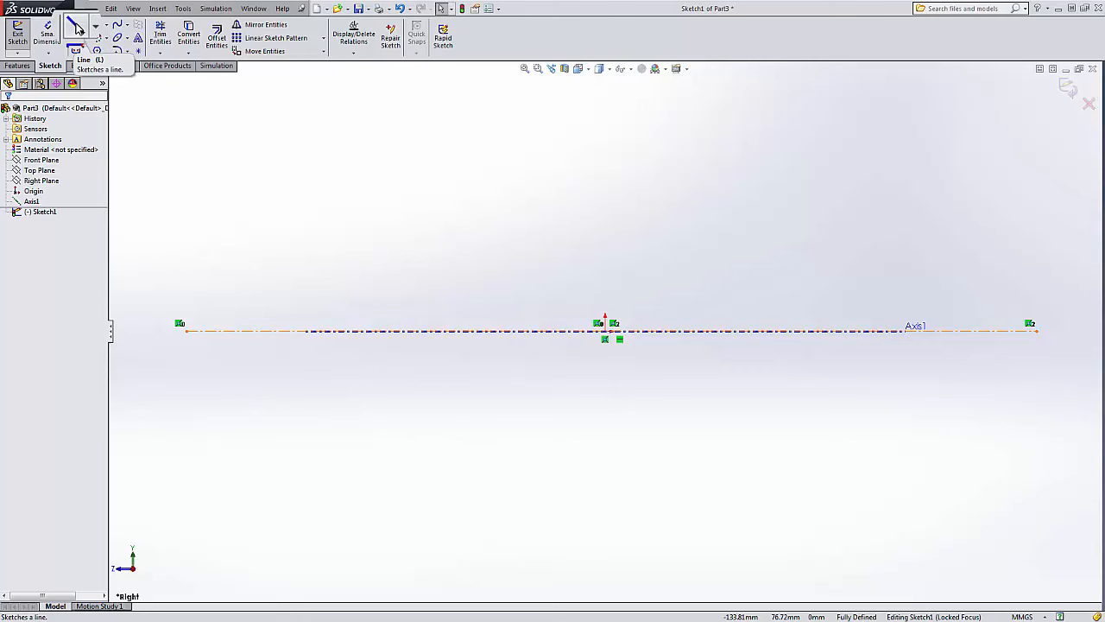
Sketch connected lines above the centerline: about 9 mm down, 65 mm horizontally to above the origin, and 5 mm down.
click(76, 28)
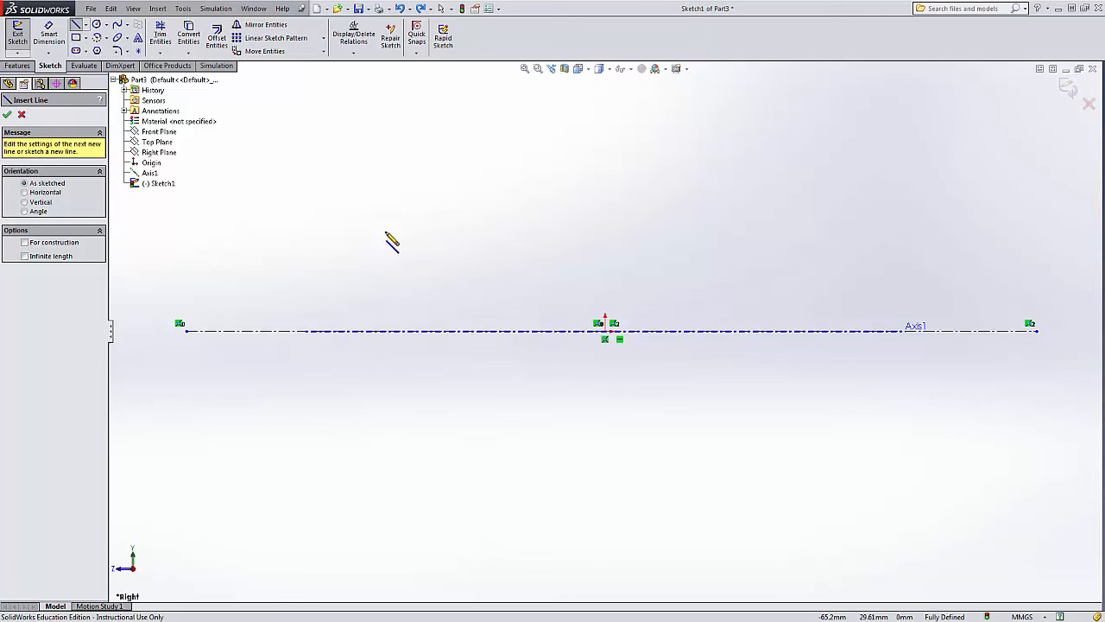
click(388, 231)
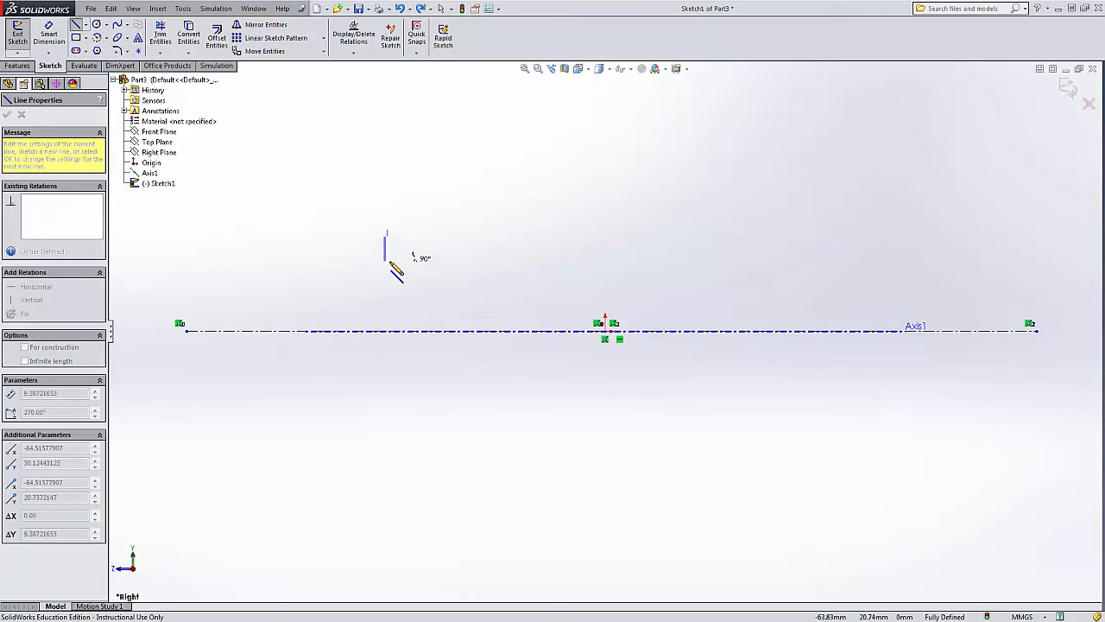
click(387, 260)
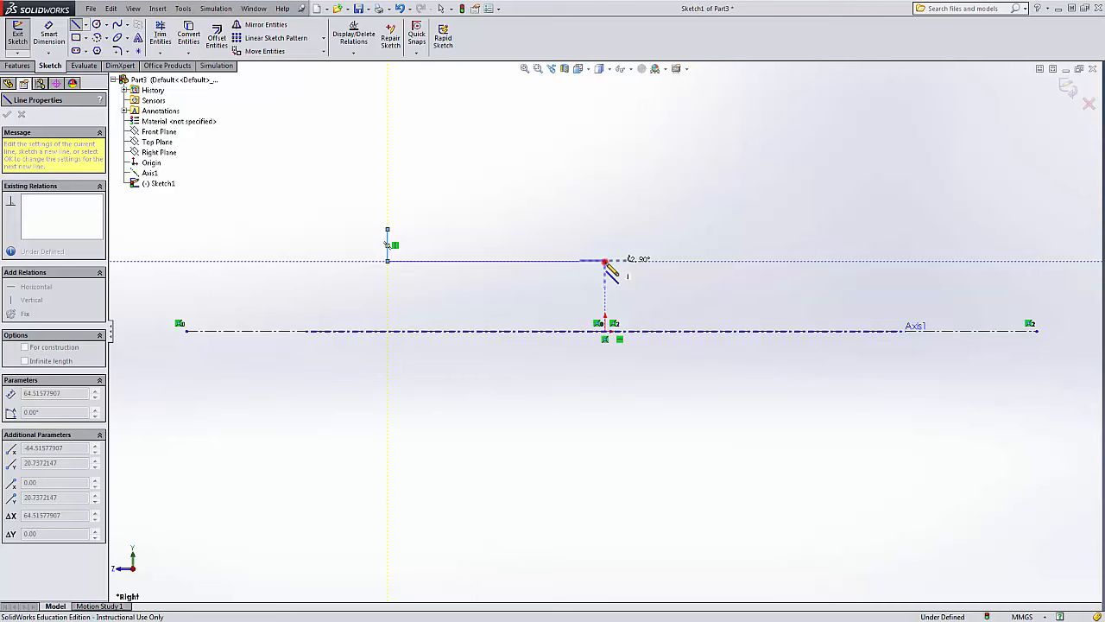
click(605, 260)
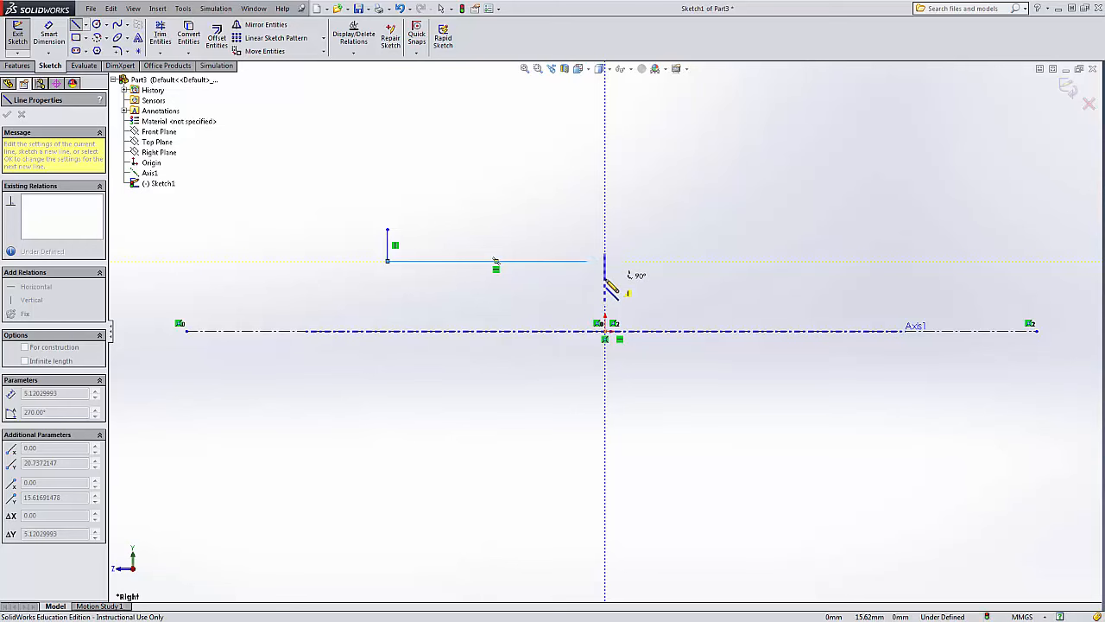
click(605, 279)
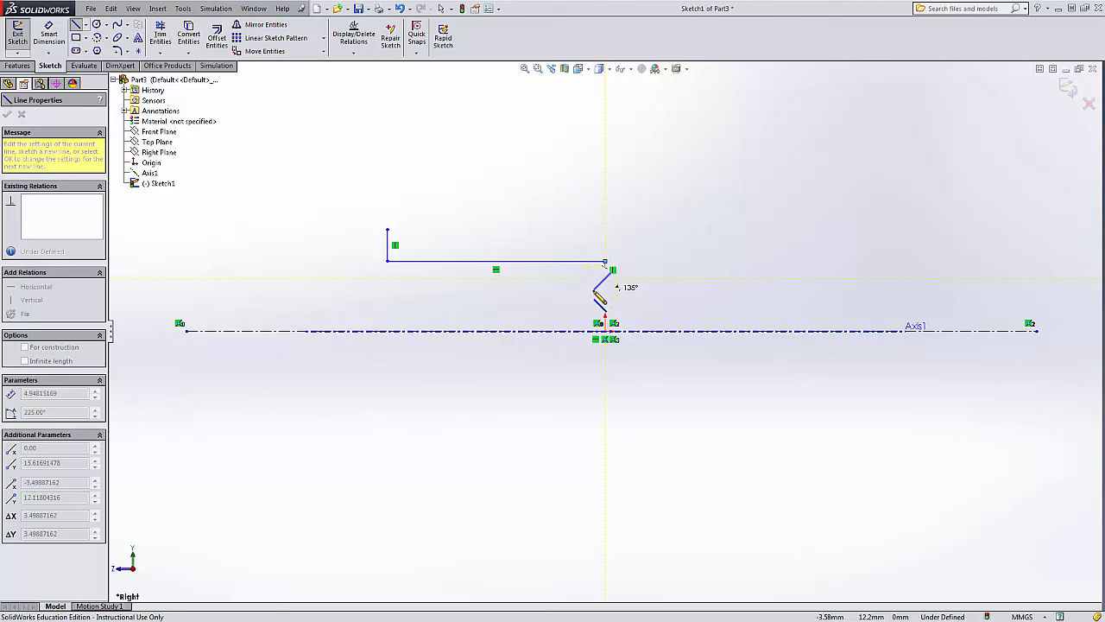
Continue the profile with a 5 mm line at 45°, a 14 mm horizontal back, a 14 mm slant to the centerline and 56 mm along it.
click(594, 289)
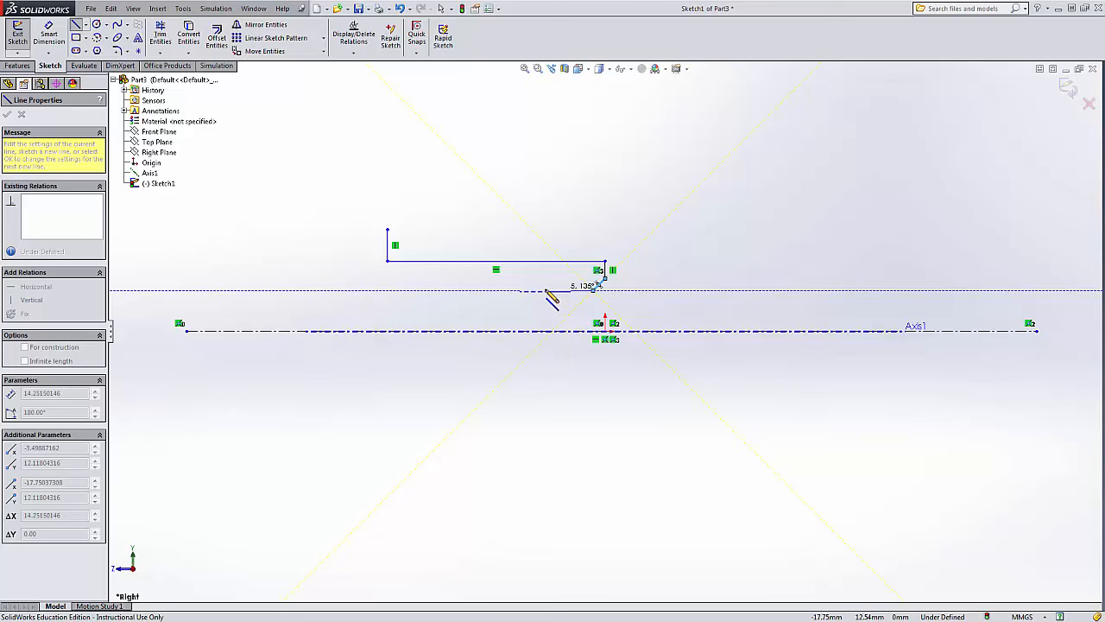
click(545, 290)
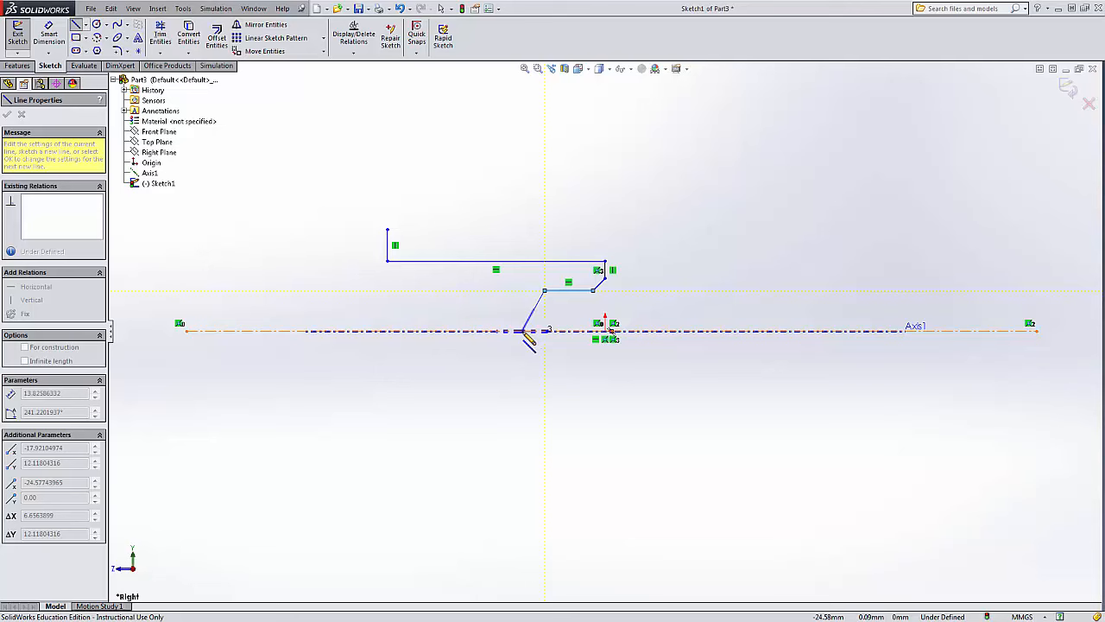
click(521, 332)
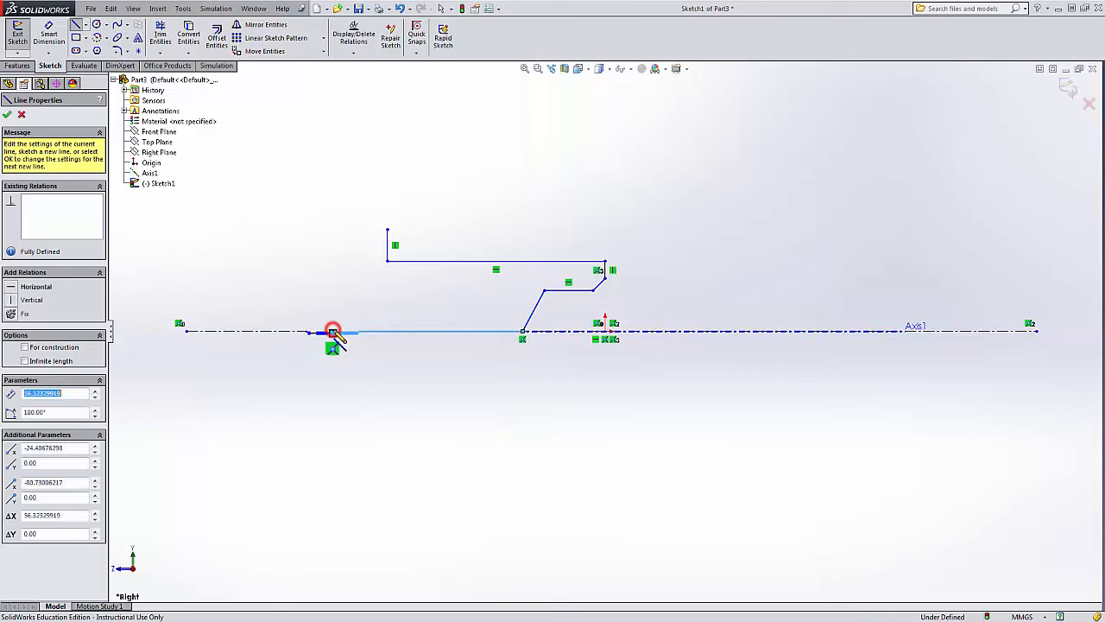
click(332, 331)
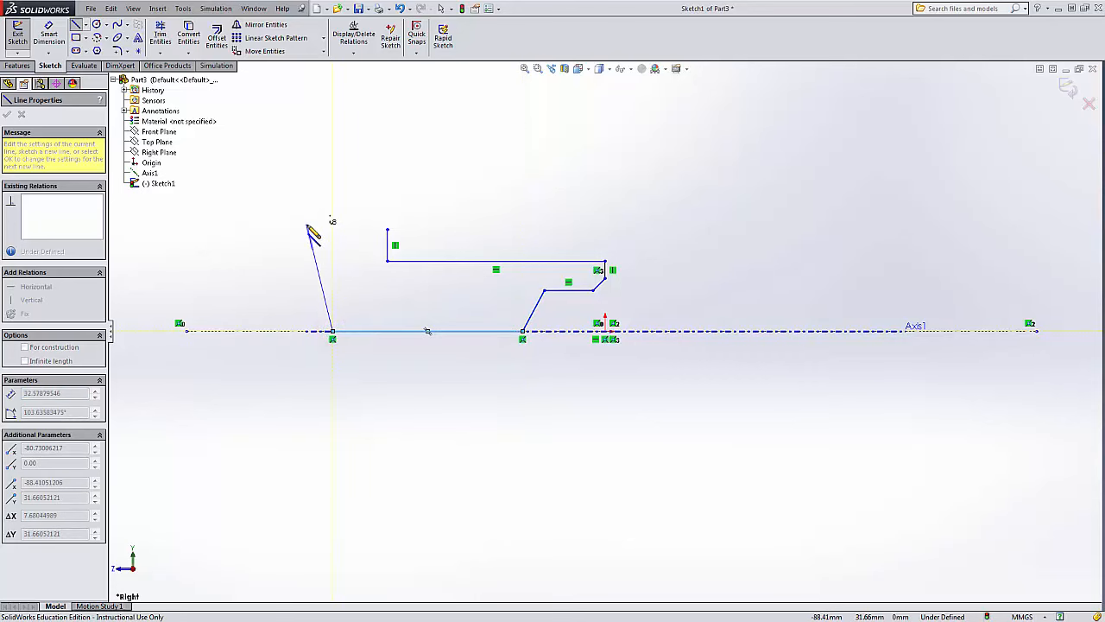
key(Escape)
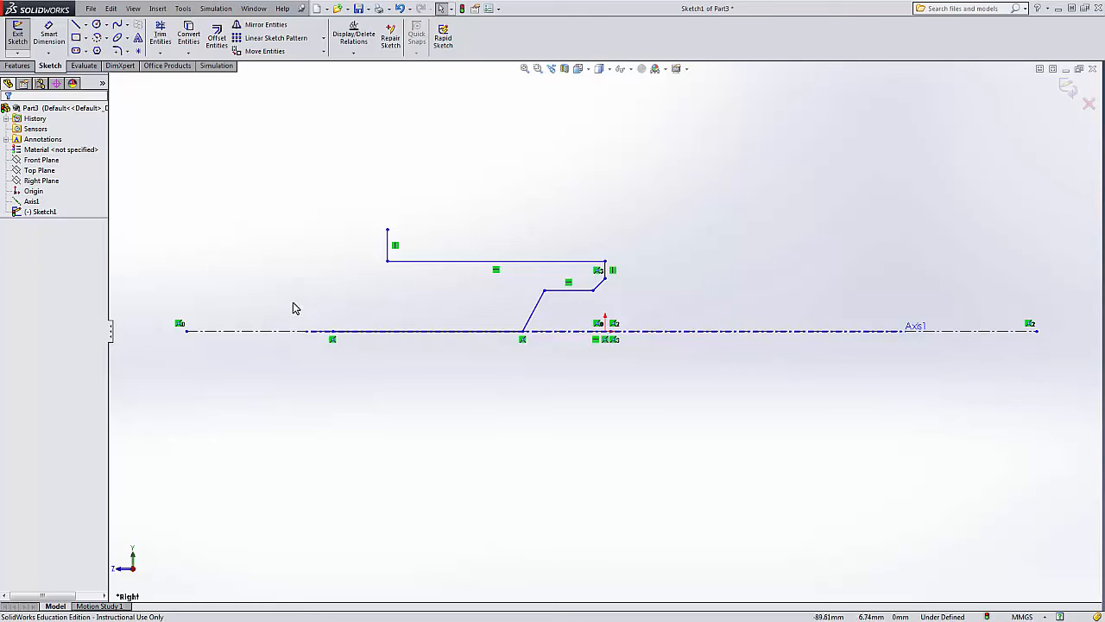
click(106, 39)
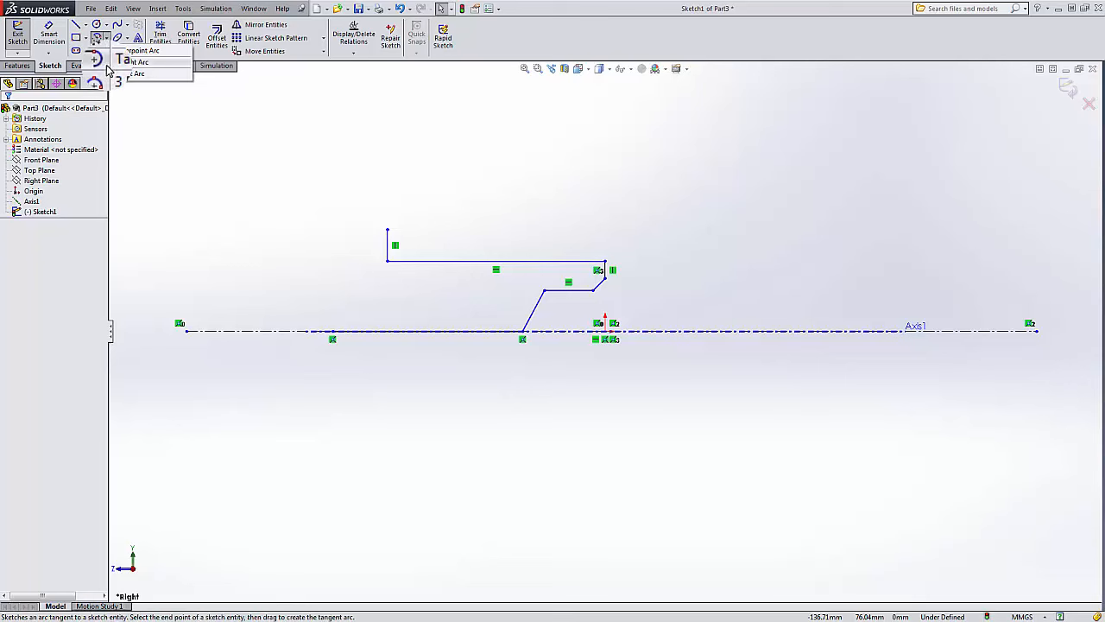
click(104, 52)
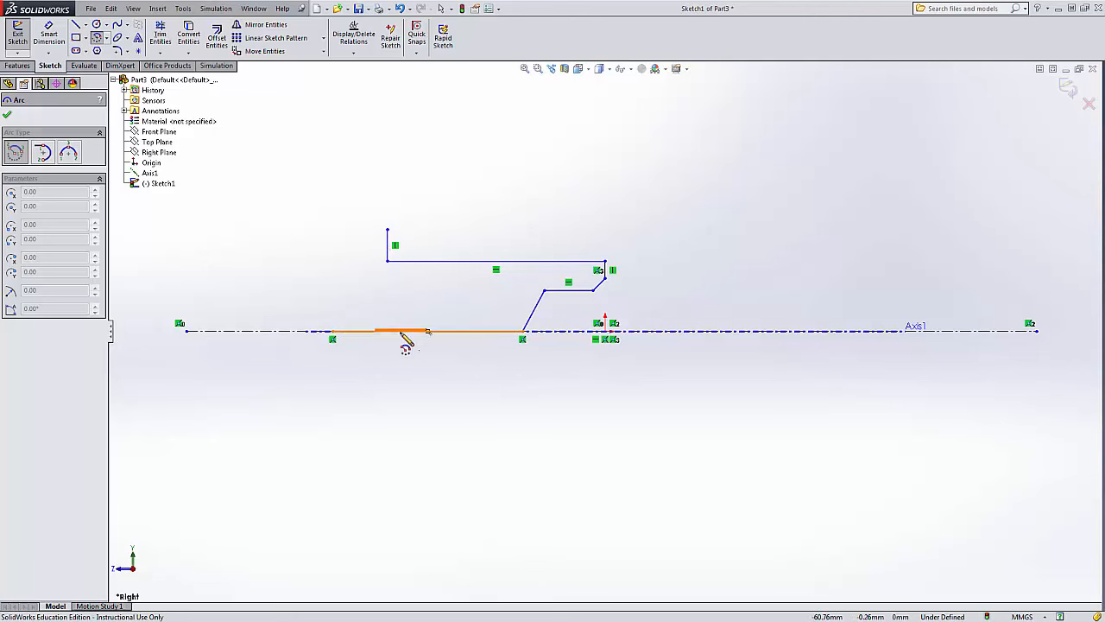
click(395, 332)
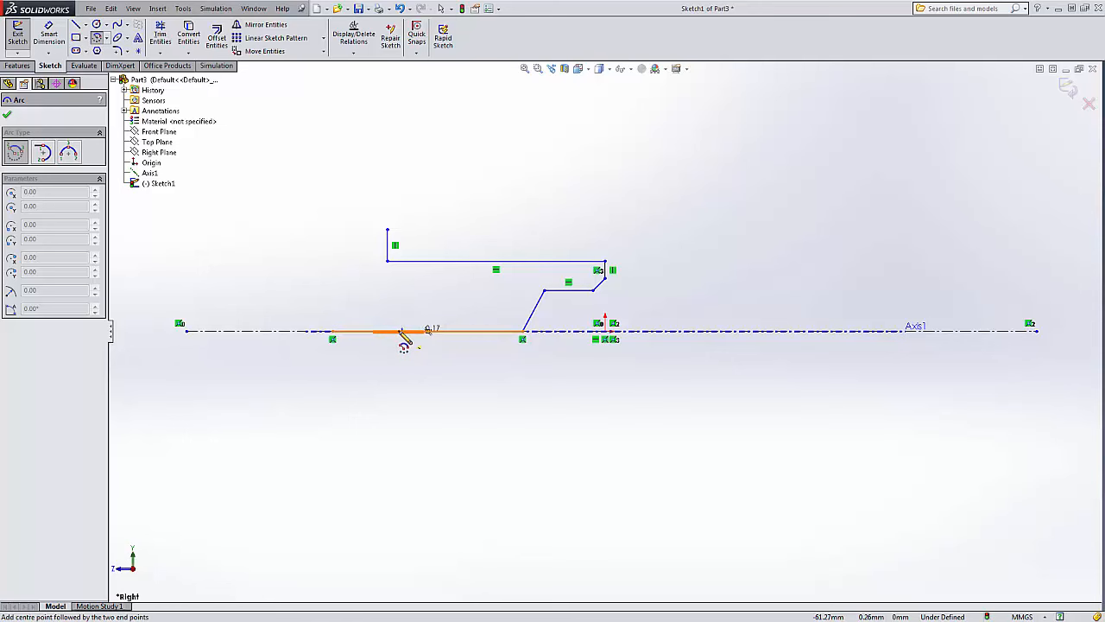
click(332, 331)
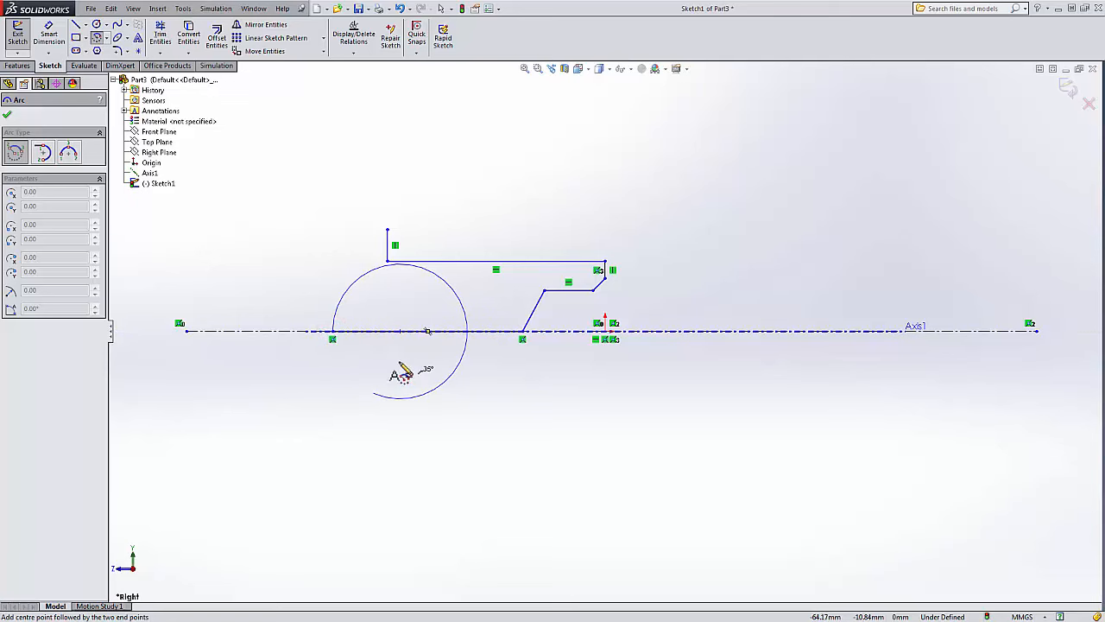
click(423, 268)
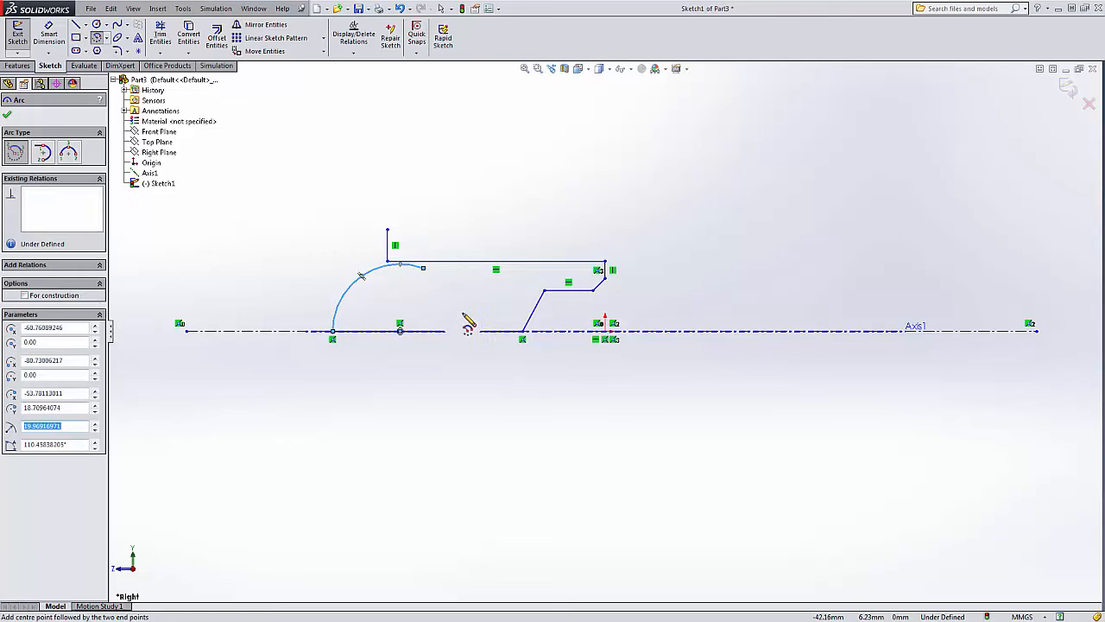
key(ctrl+z)
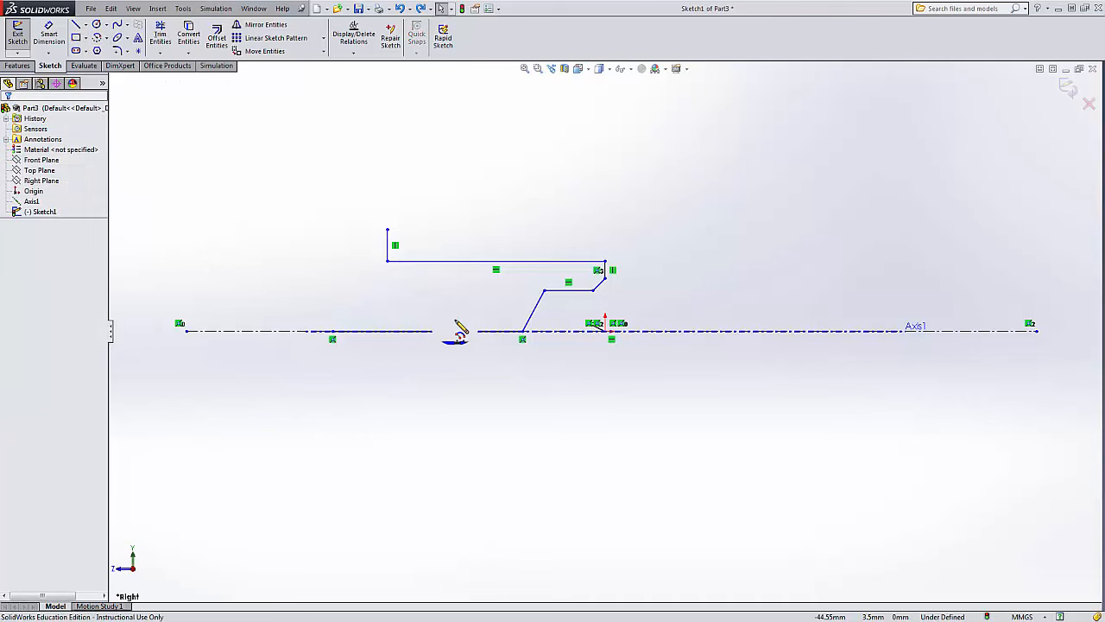
Draw a centerpoint arc of about 34 mm radius, centred on the centerline, from the profile's open end there to the short vertical line.
click(96, 38)
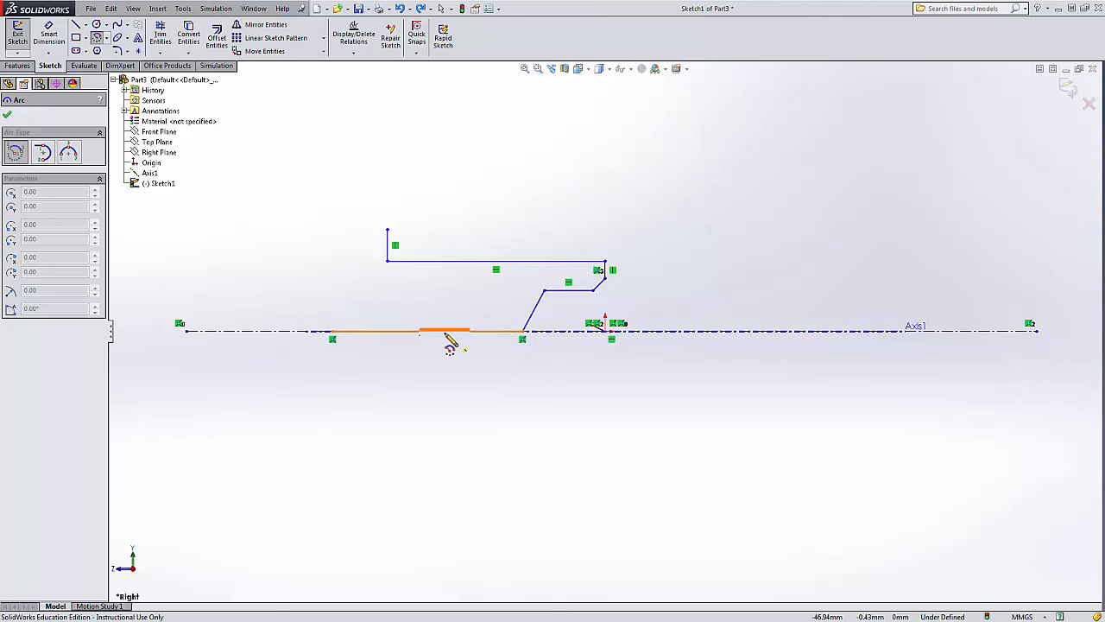
click(447, 331)
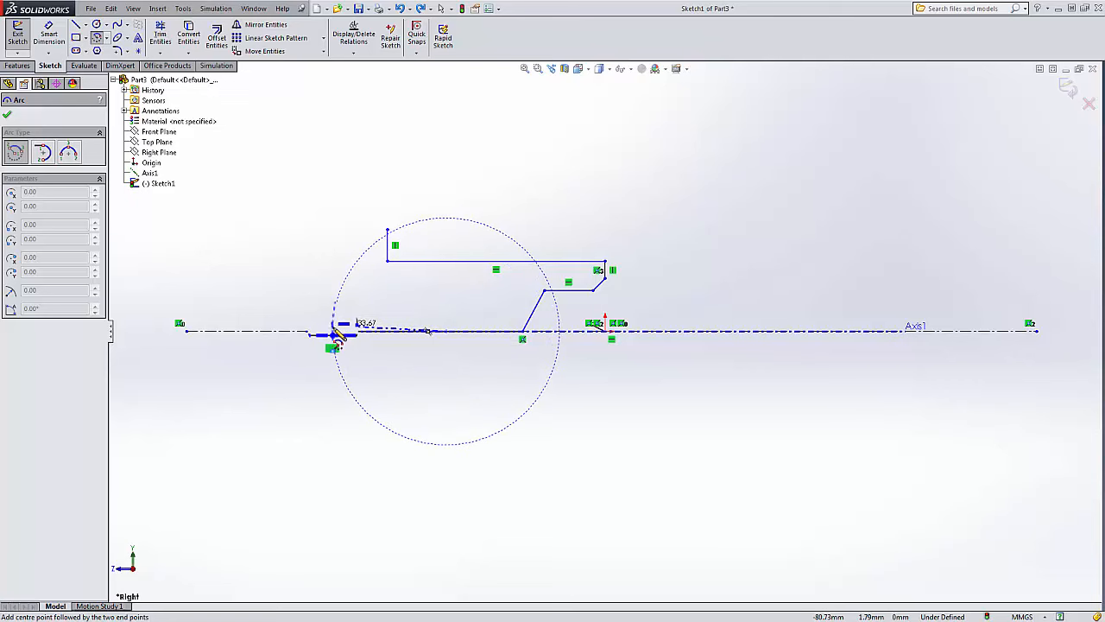
click(334, 332)
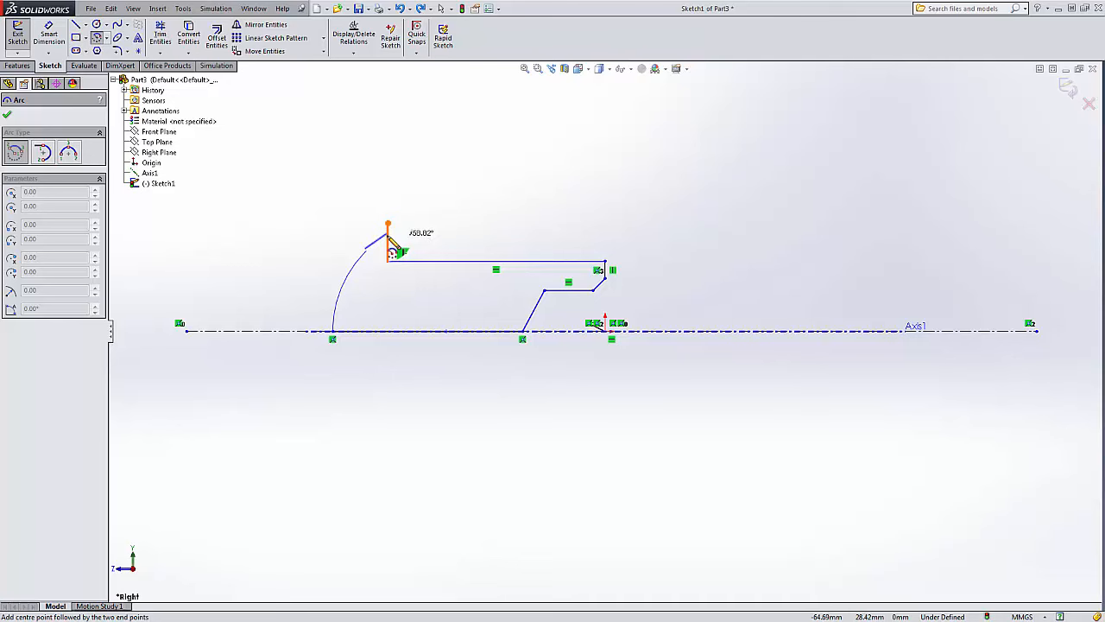
click(387, 234)
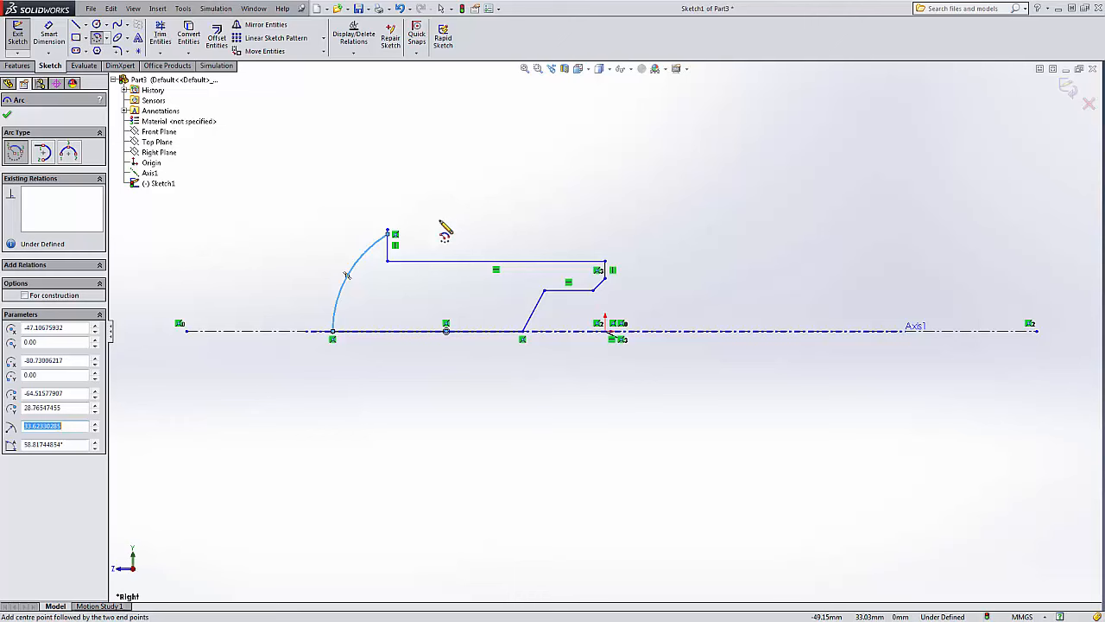
key(Escape)
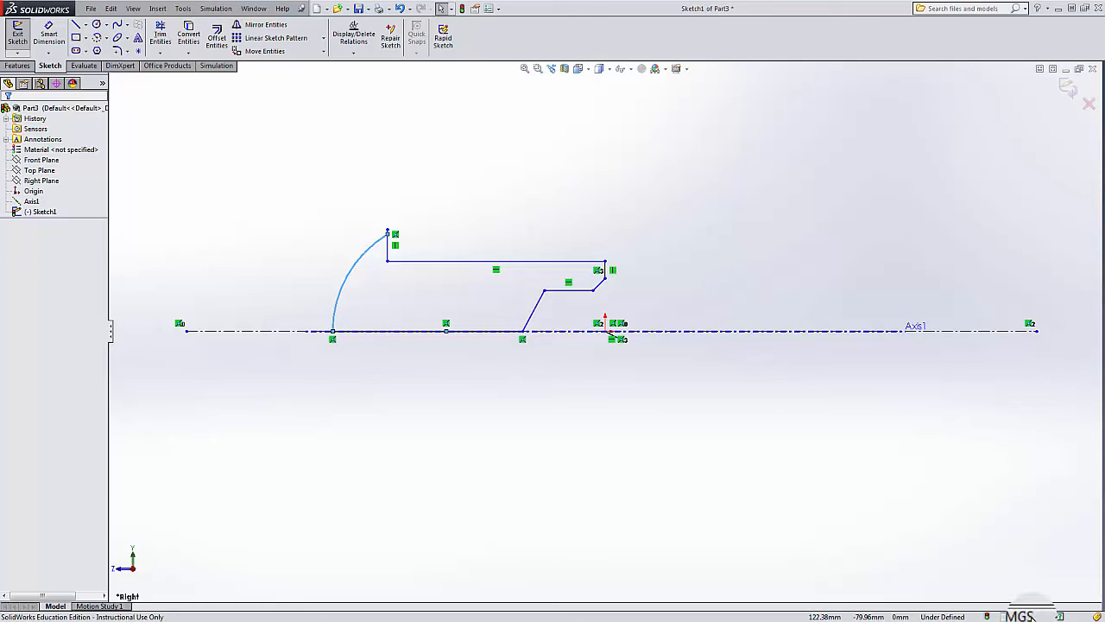
Change the document units to IPS and reopen the profile sketch for editing.
click(1030, 617)
click(1028, 589)
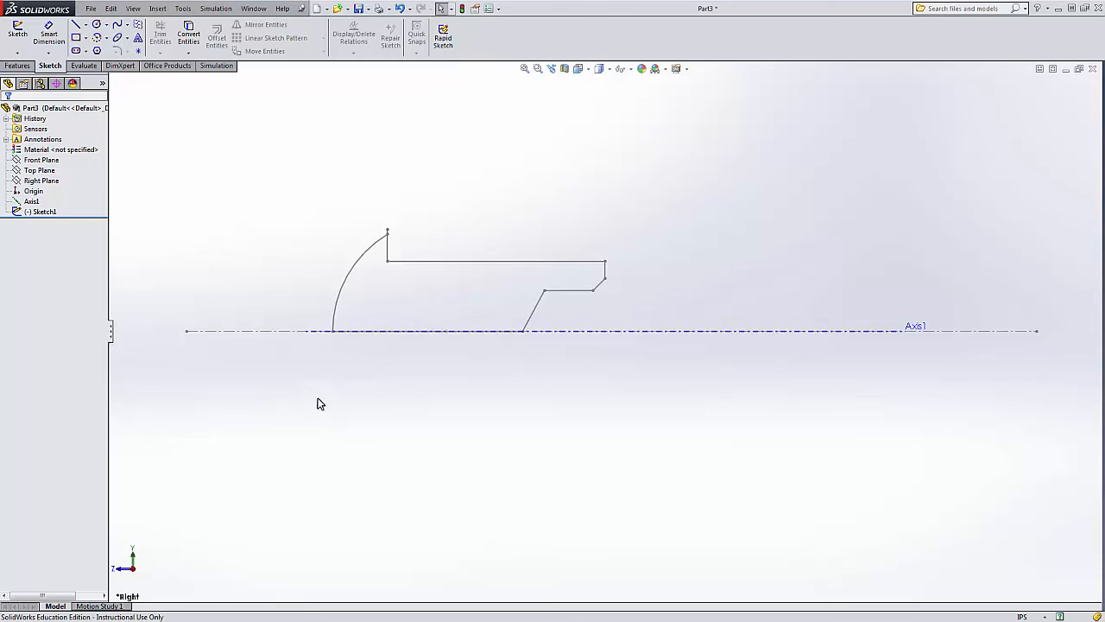
mouse_move(40, 212)
mouse_down()
mouse_move(17, 214)
mouse_move(40, 214)
mouse_up()
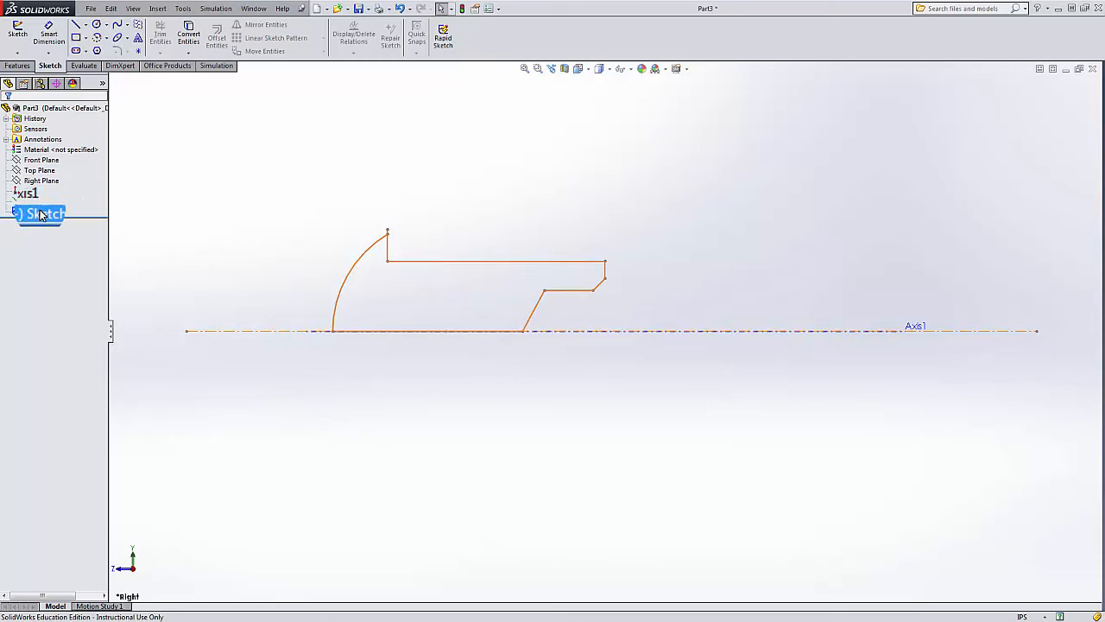
right_click(40, 214)
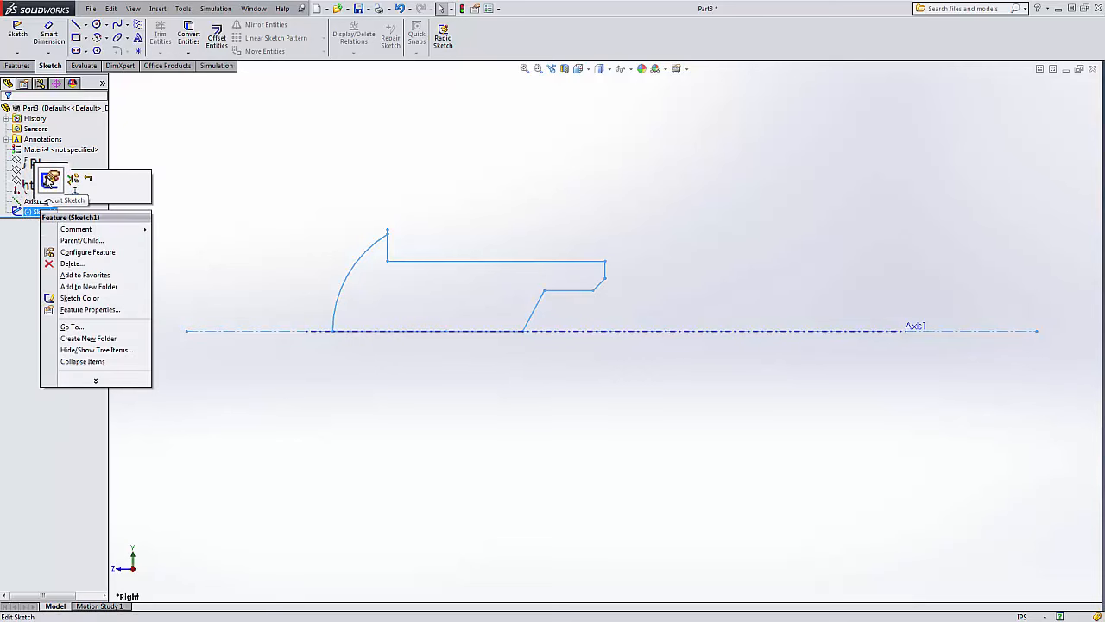
click(49, 179)
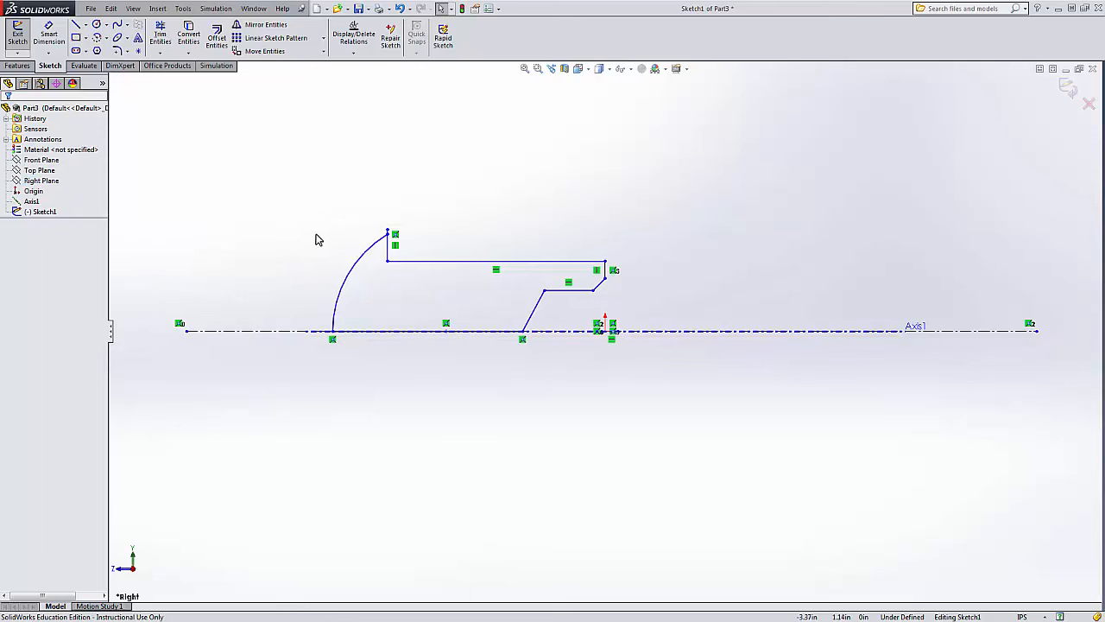
Eliminate the tail by merging the short vertical line's free endpoint with the arc's end, and move that joint slightly toward the origin.
scroll(386, 237, down, 5)
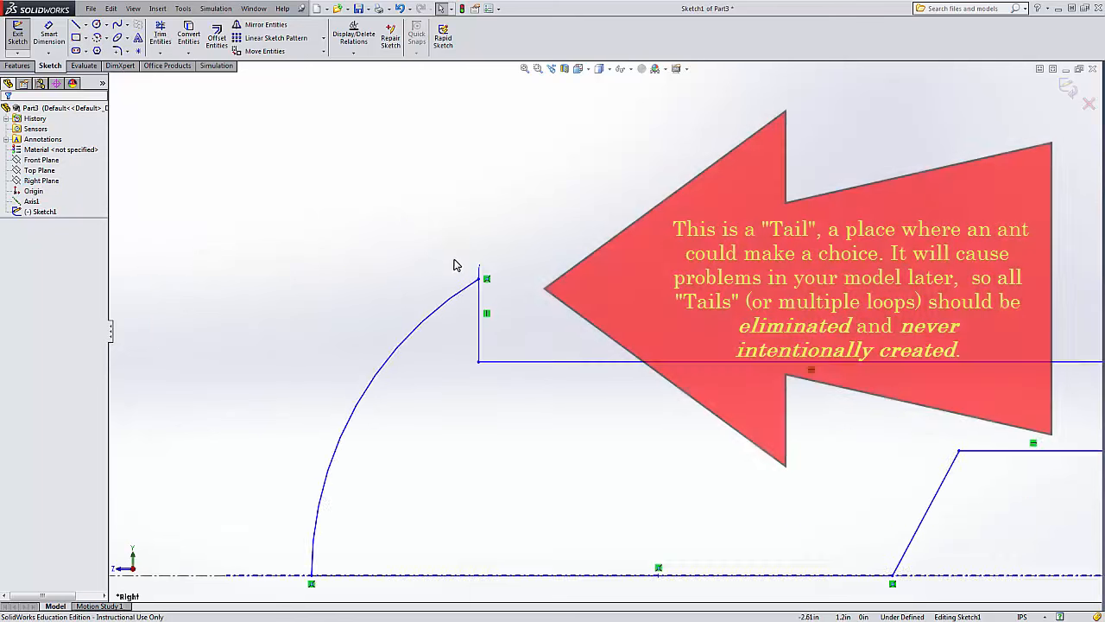
scroll(455, 265, down, 3)
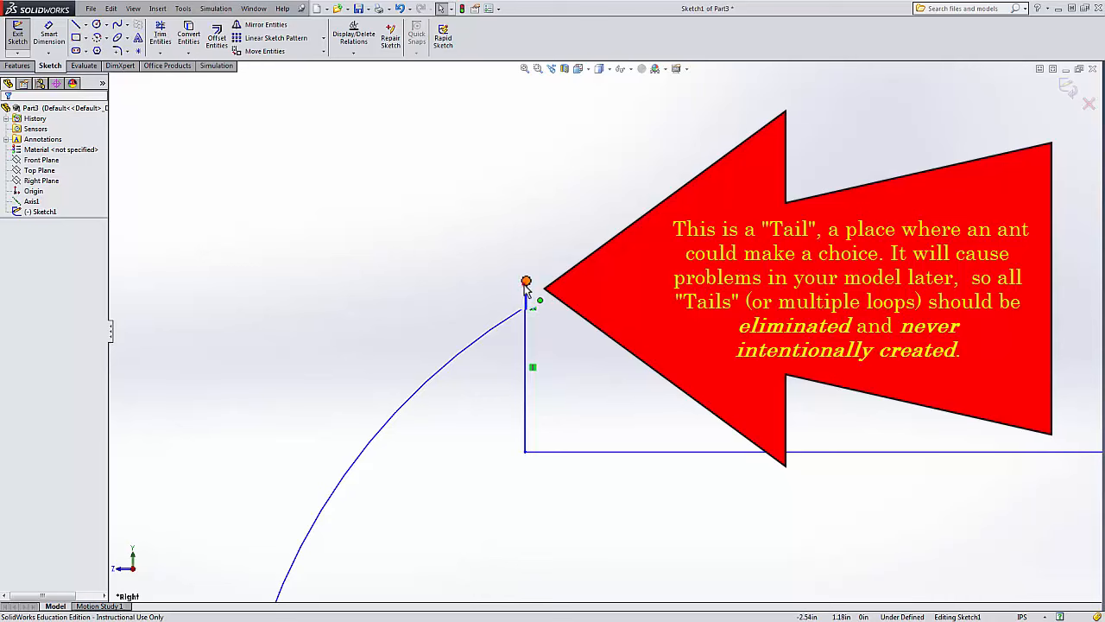
drag(526, 282, 536, 305)
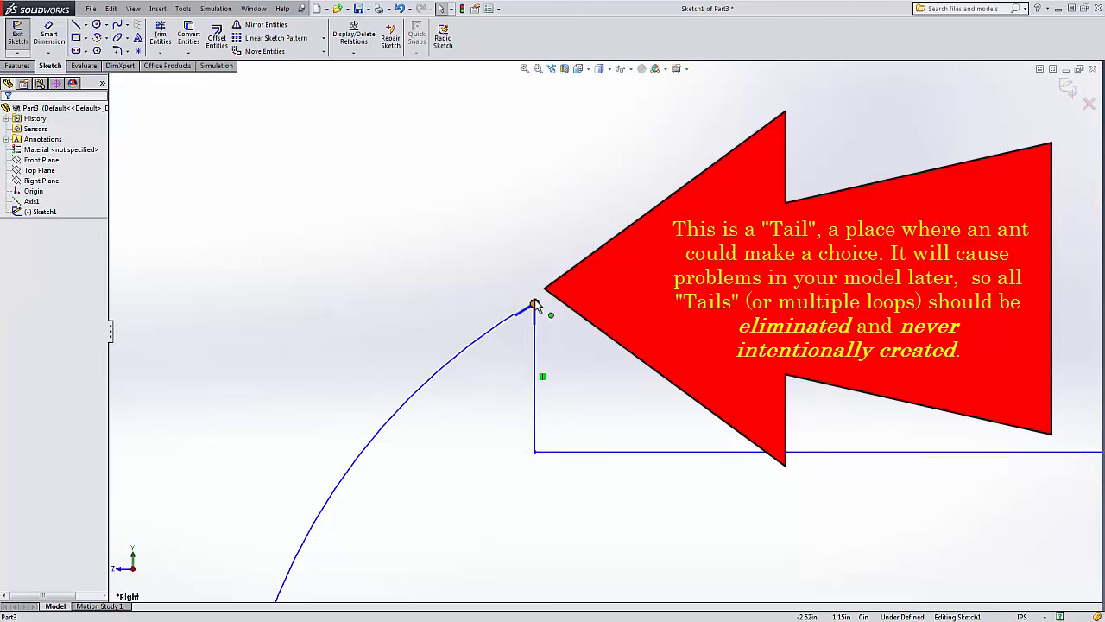
scroll(581, 395, up, 5)
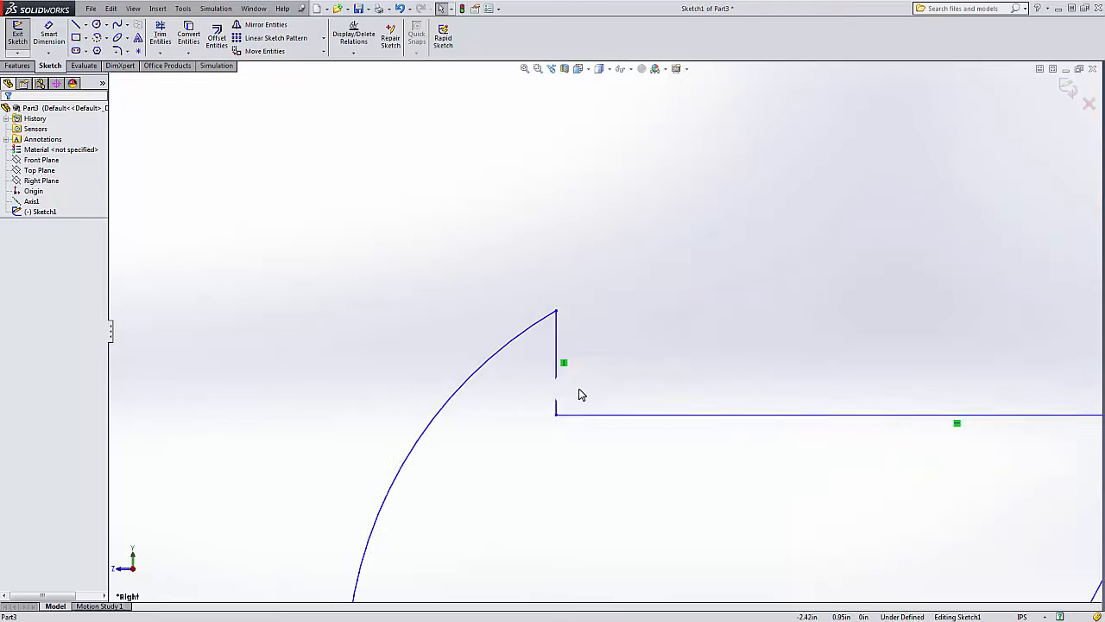
click(622, 300)
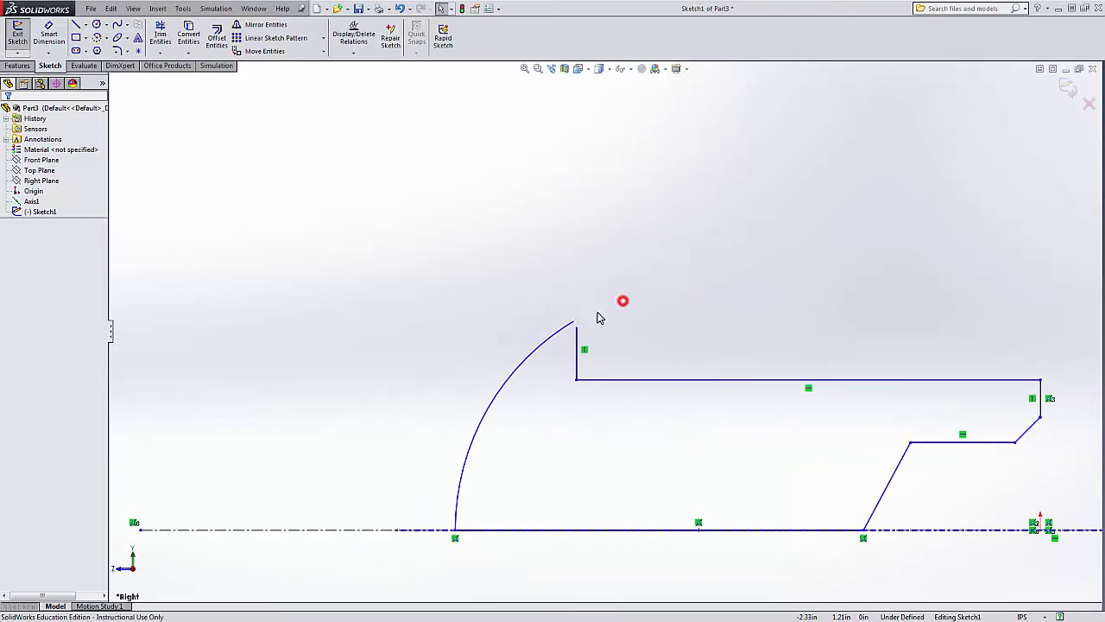
mouse_move(578, 323)
mouse_down()
mouse_move(602, 279)
mouse_move(619, 291)
mouse_move(557, 292)
mouse_move(595, 316)
mouse_up()
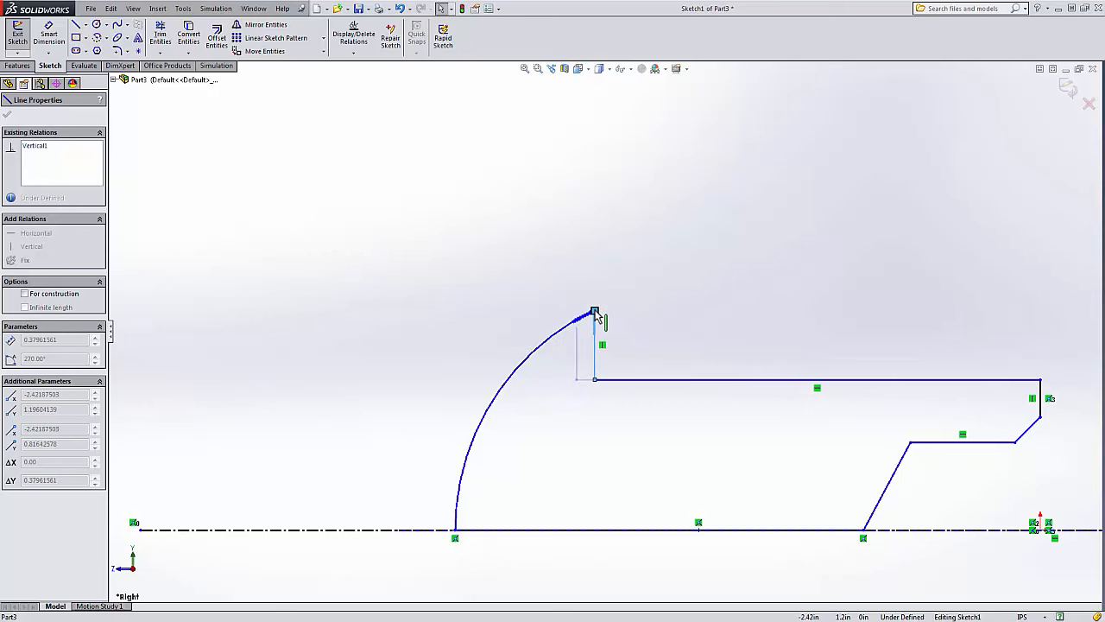
Dimension the arc's radius and set it to 0.38 in.
scroll(748, 438, up, 2)
scroll(734, 414, up, 2)
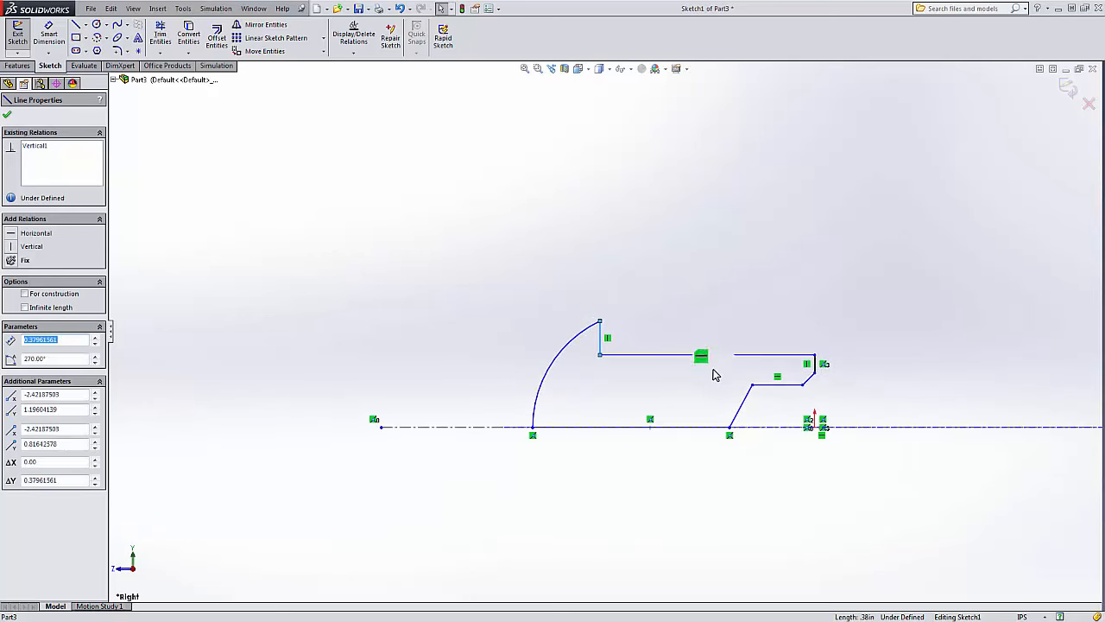
scroll(714, 374, down, 2)
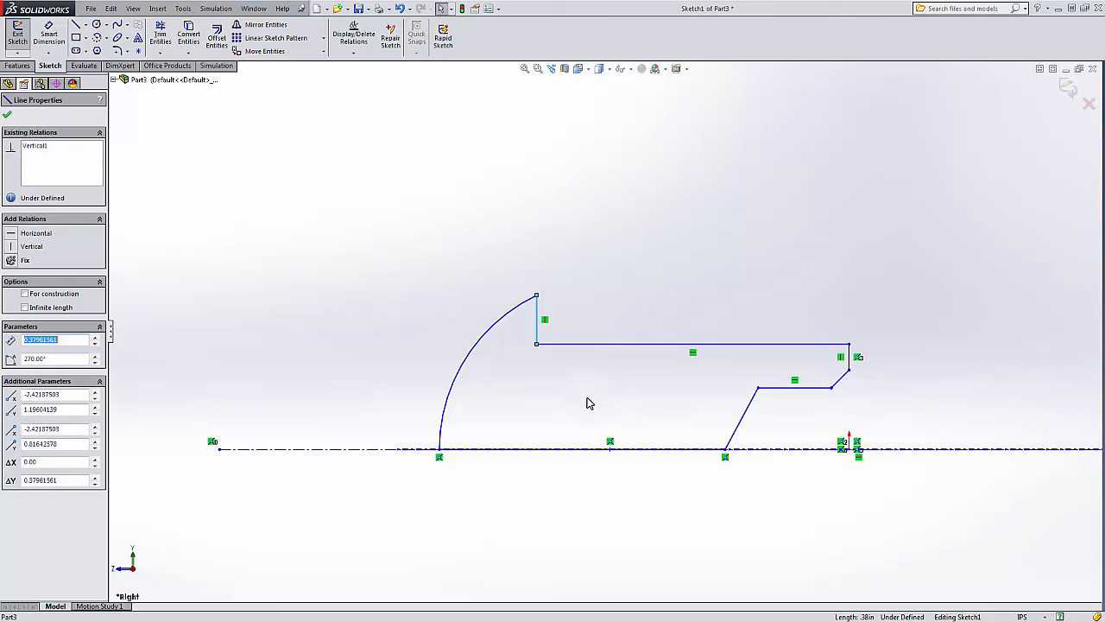
click(50, 36)
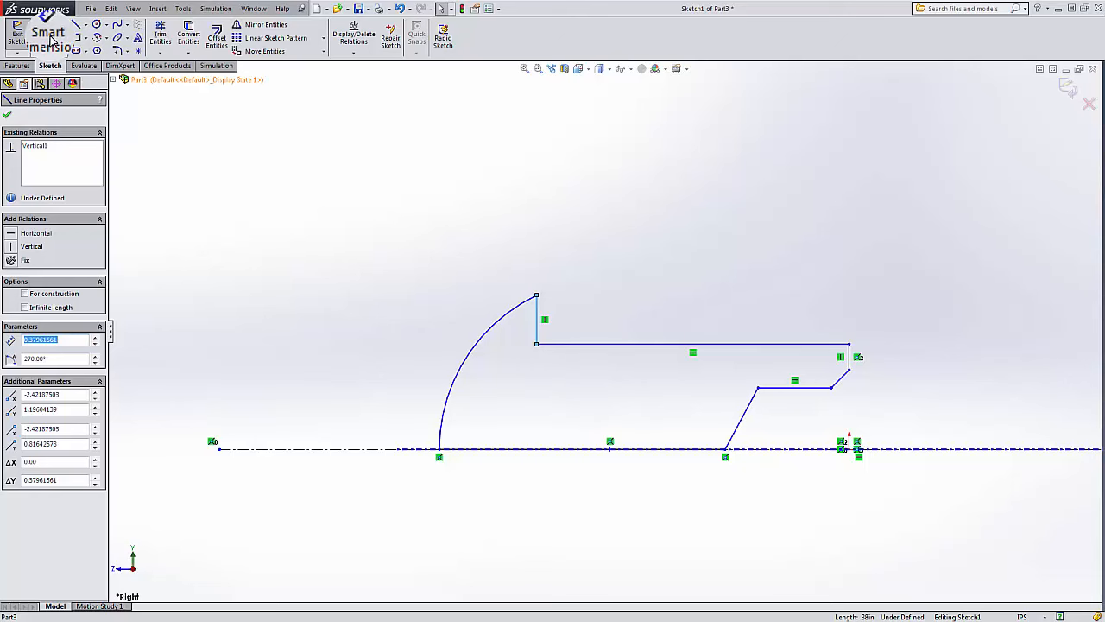
click(468, 356)
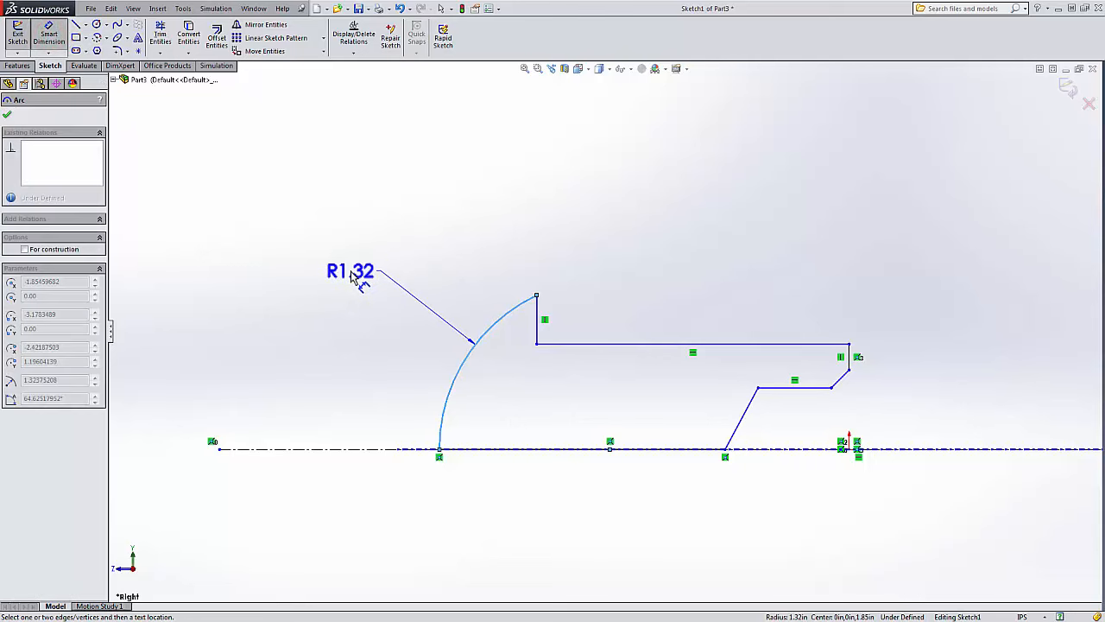
click(349, 270)
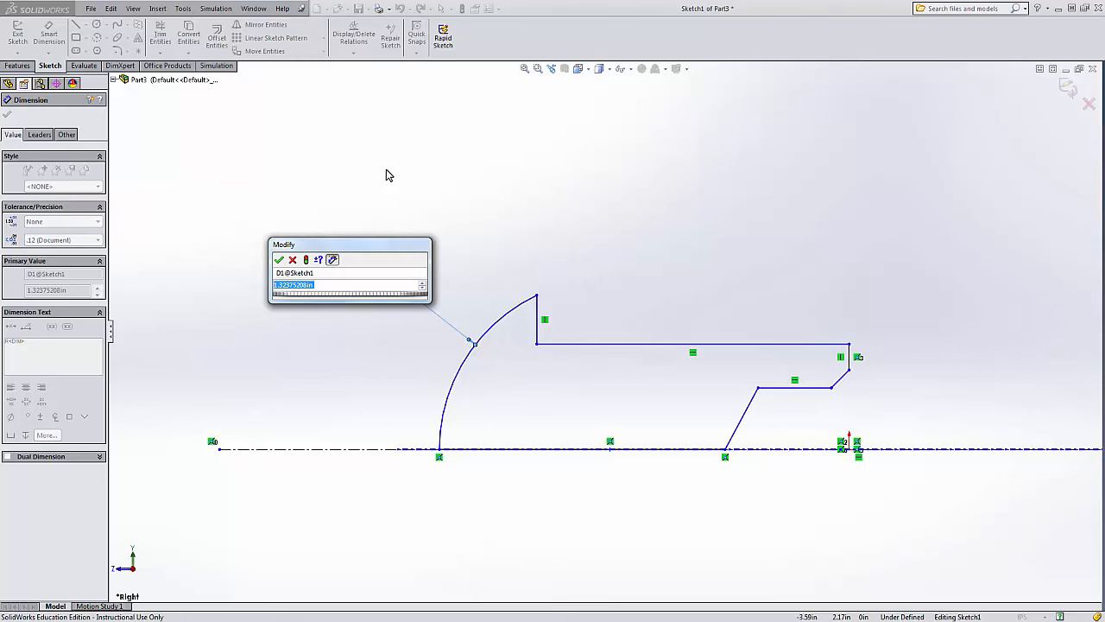
text(.38)
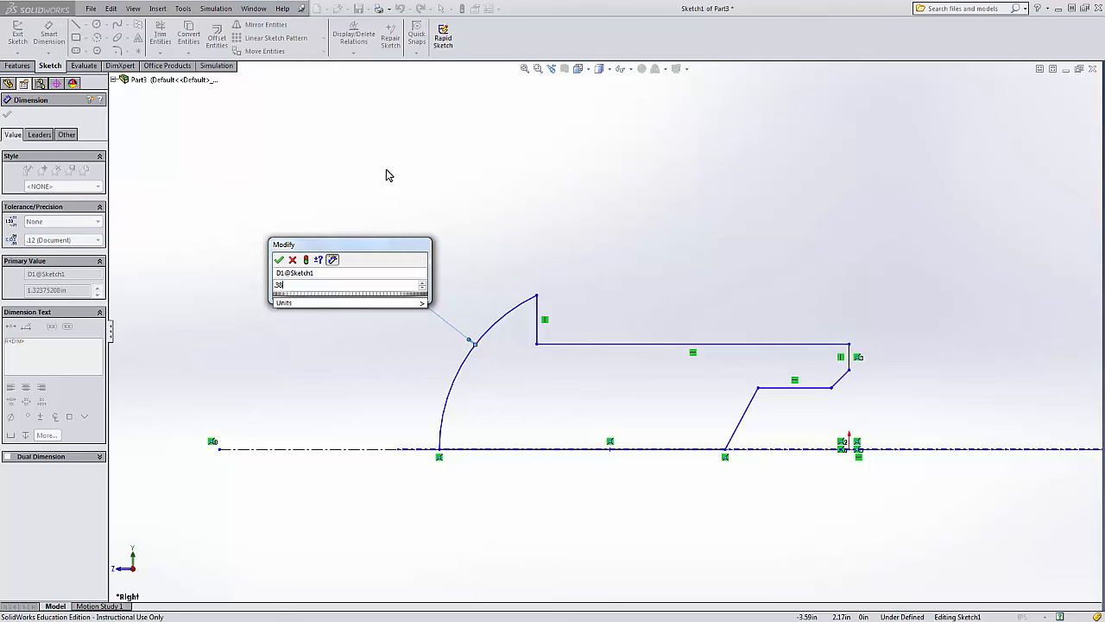
key(Return)
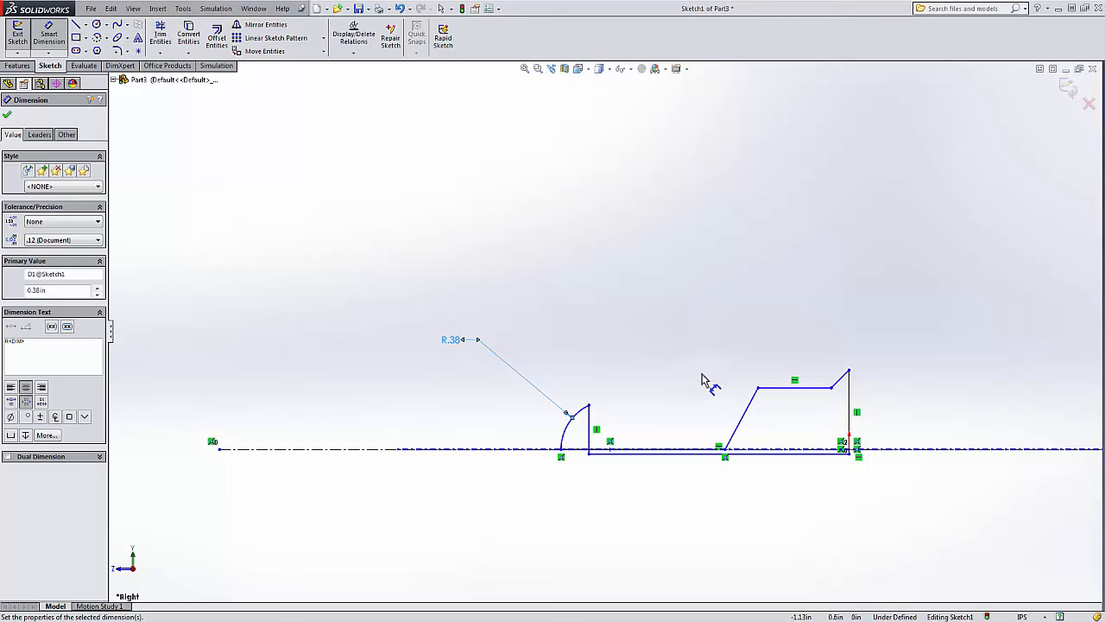
key(Escape)
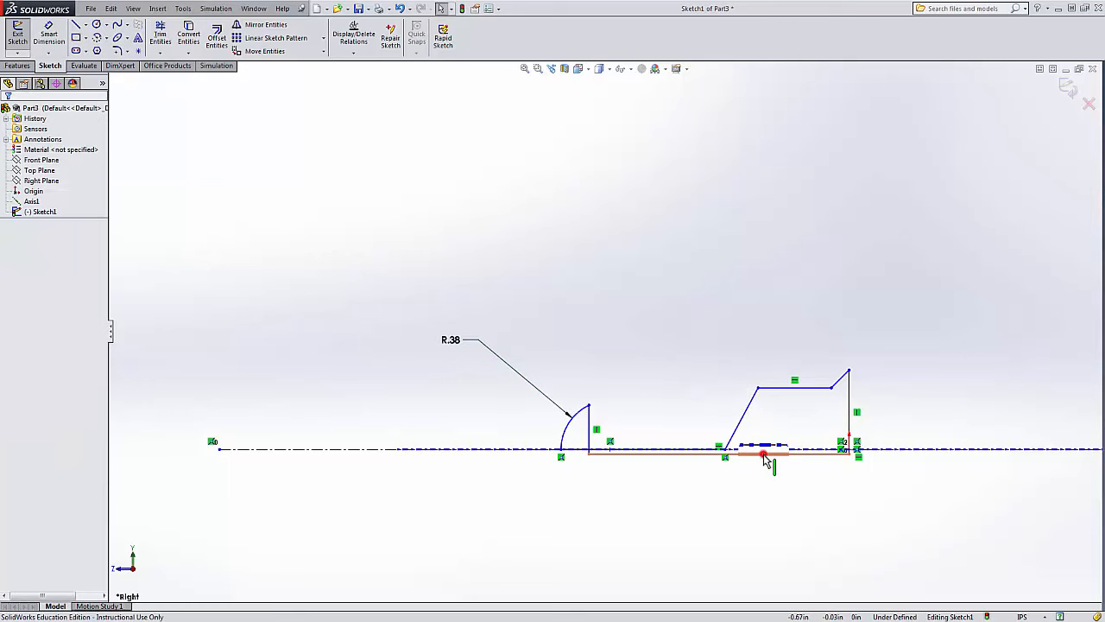
Reposition the long horizontal line about 0.27 in above the centerline, with its corner under the arc's end about 1.98 in from the origin.
drag(763, 461, 758, 432)
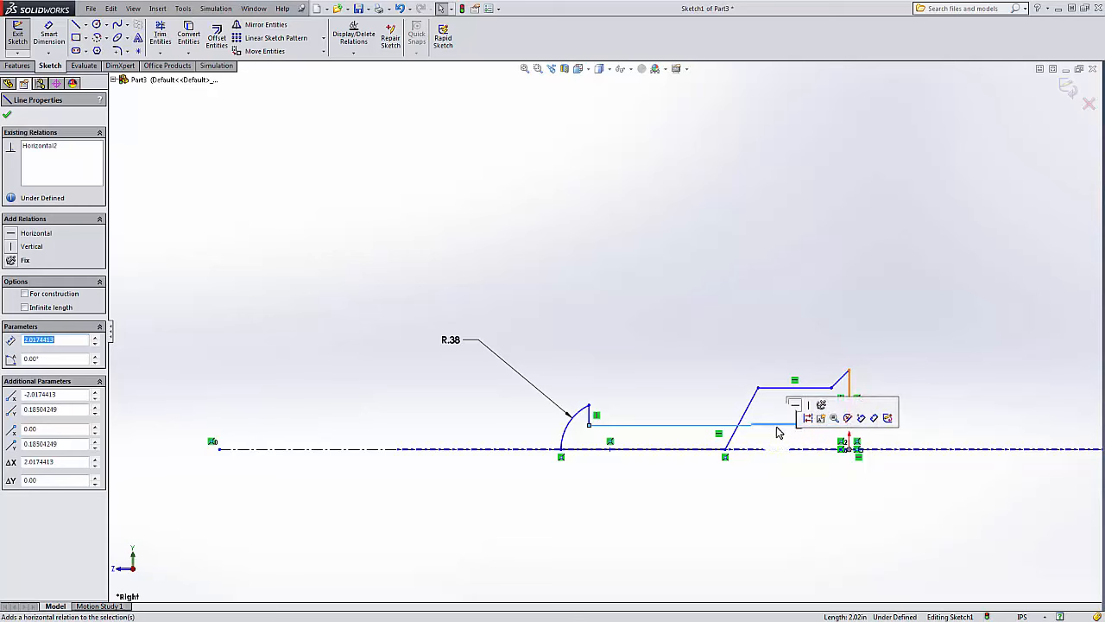
mouse_move(725, 449)
mouse_down()
mouse_move(754, 450)
mouse_move(725, 450)
mouse_up()
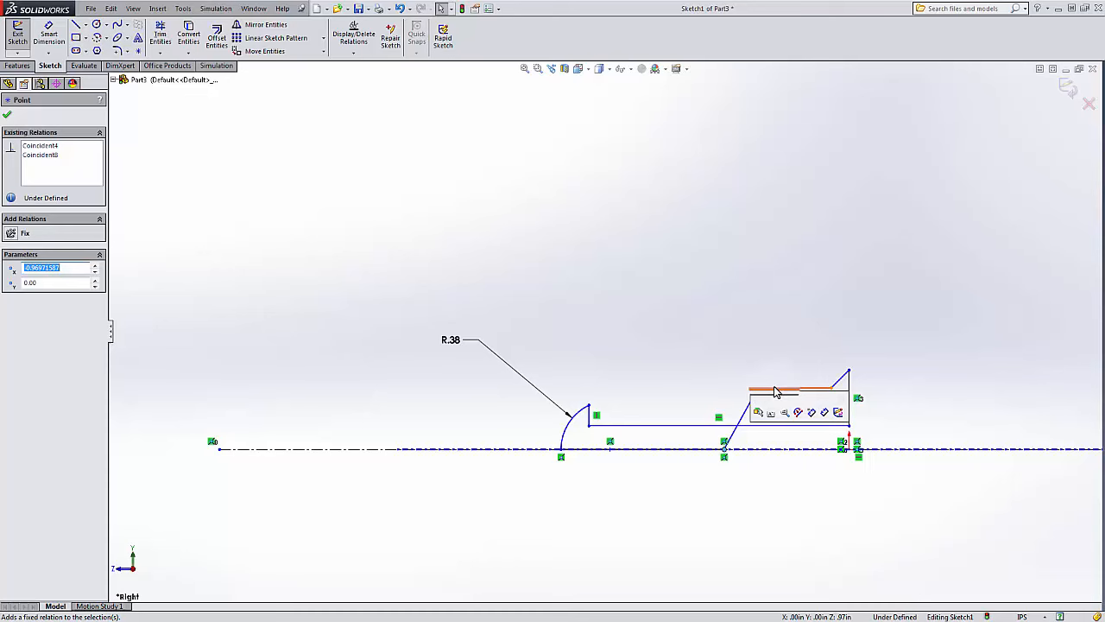
mouse_move(774, 392)
mouse_down()
mouse_move(772, 439)
mouse_move(846, 423)
mouse_move(849, 344)
mouse_up()
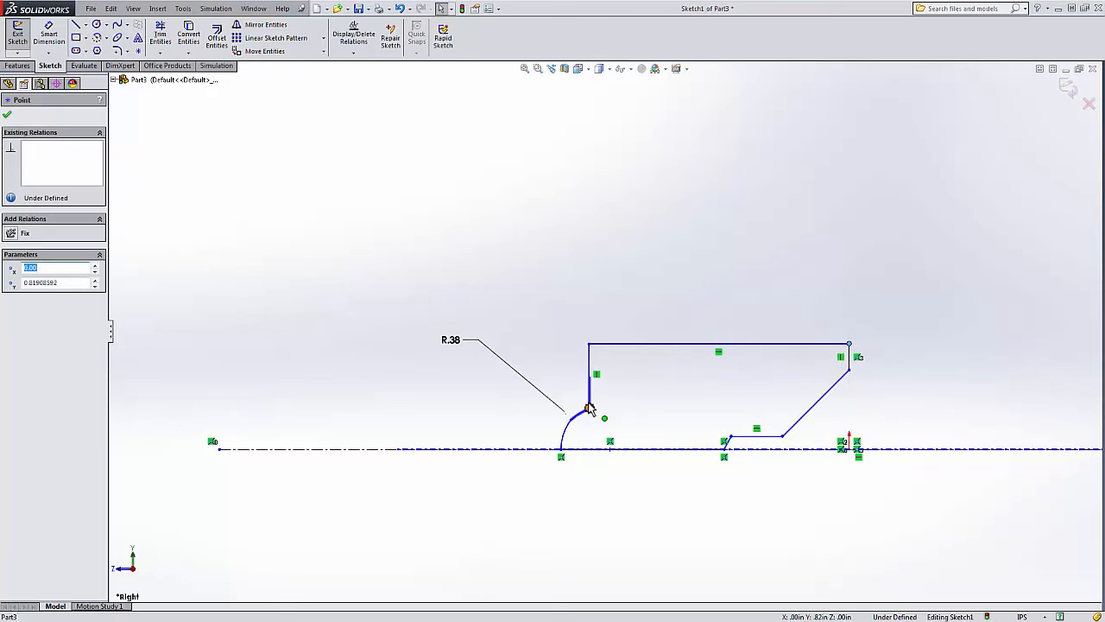
click(590, 345)
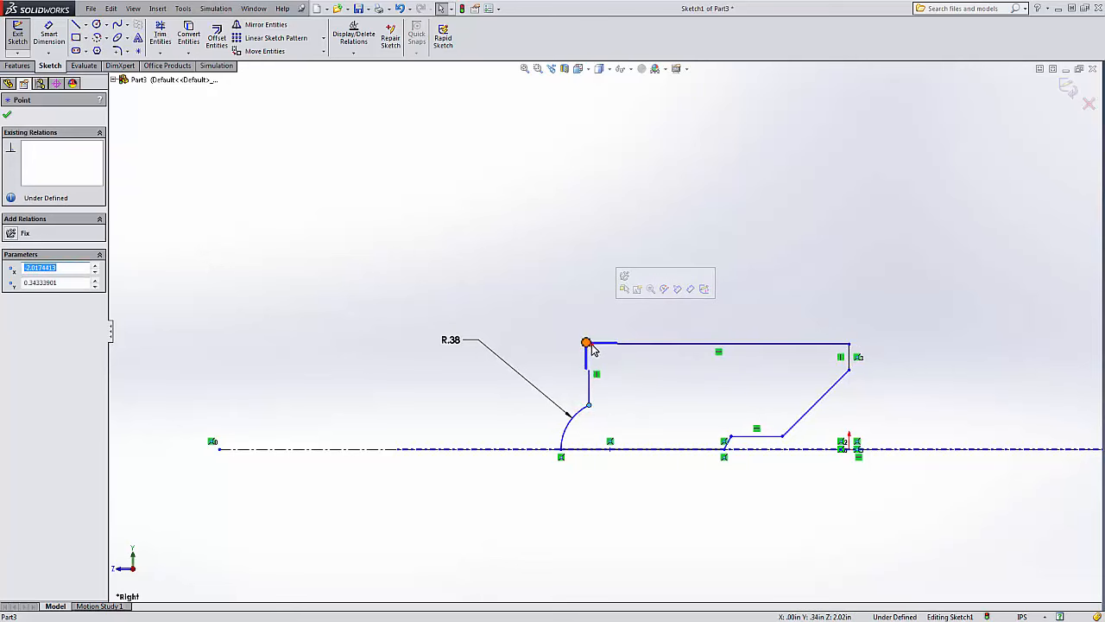
mouse_move(592, 348)
mouse_down()
mouse_move(658, 361)
mouse_move(595, 357)
mouse_move(595, 412)
mouse_up()
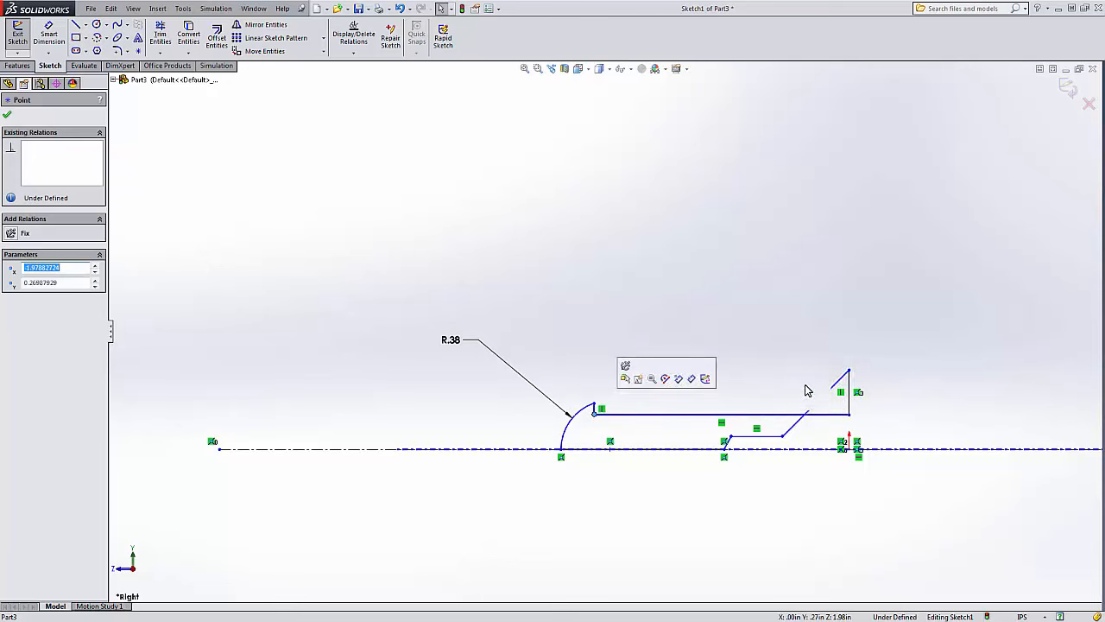
Reshape the profile's inner recess to fit below the long horizontal line, with the slant meeting the centerline about 0.63 in from the origin.
mouse_move(849, 371)
mouse_down()
mouse_move(851, 430)
mouse_move(781, 439)
mouse_move(813, 437)
mouse_up()
mouse_move(731, 436)
mouse_down()
mouse_move(786, 439)
mouse_move(734, 453)
mouse_up()
drag(725, 452, 767, 448)
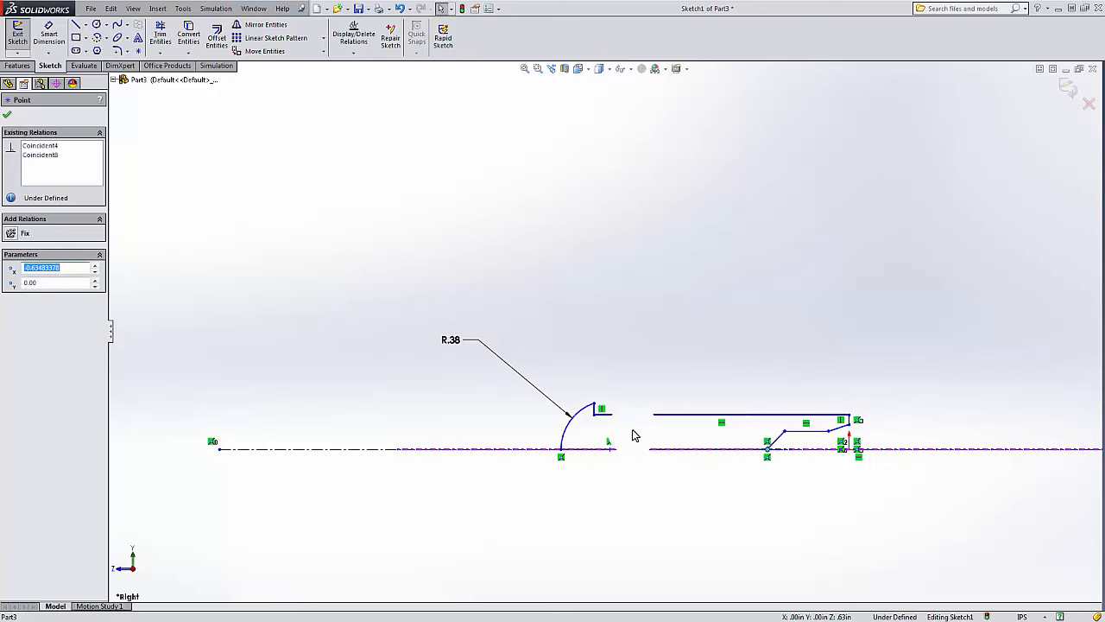
Shorten the profile so the arc's corner sits about 1.00 in and the slant's centerline end about 0.28 in from the origin, moving the radius dimension closer.
scroll(740, 444, down, 5)
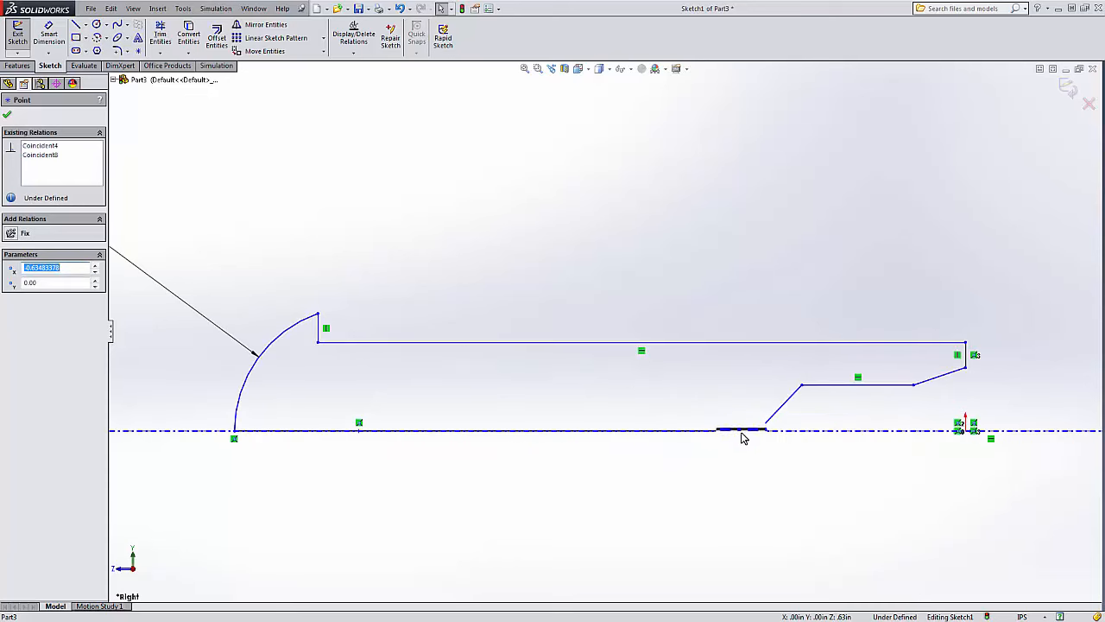
drag(235, 430, 260, 430)
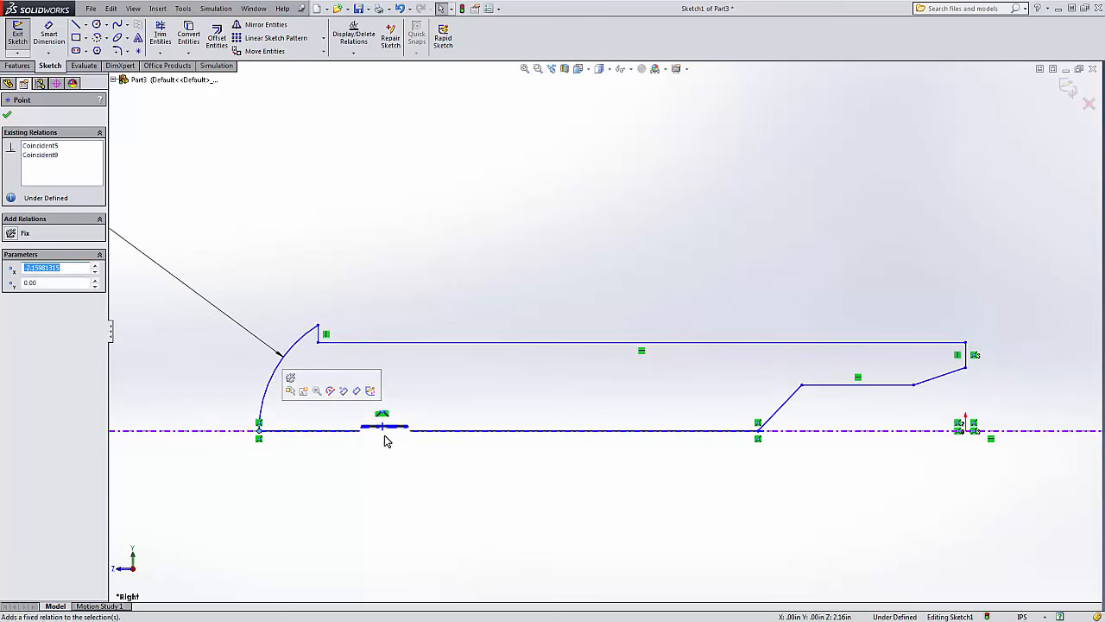
drag(385, 436, 894, 440)
mouse_move(804, 389)
mouse_down()
mouse_move(907, 396)
mouse_move(901, 380)
mouse_move(898, 394)
mouse_move(937, 392)
mouse_move(946, 378)
mouse_up()
scroll(947, 401, up, 3)
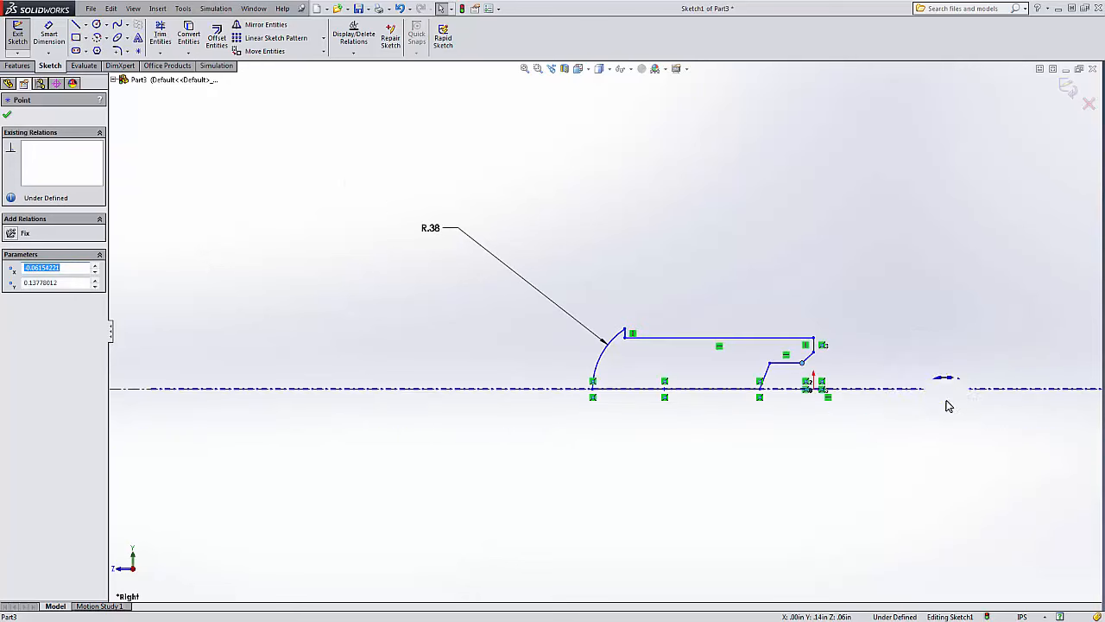
drag(438, 229, 571, 338)
scroll(733, 368, down, 3)
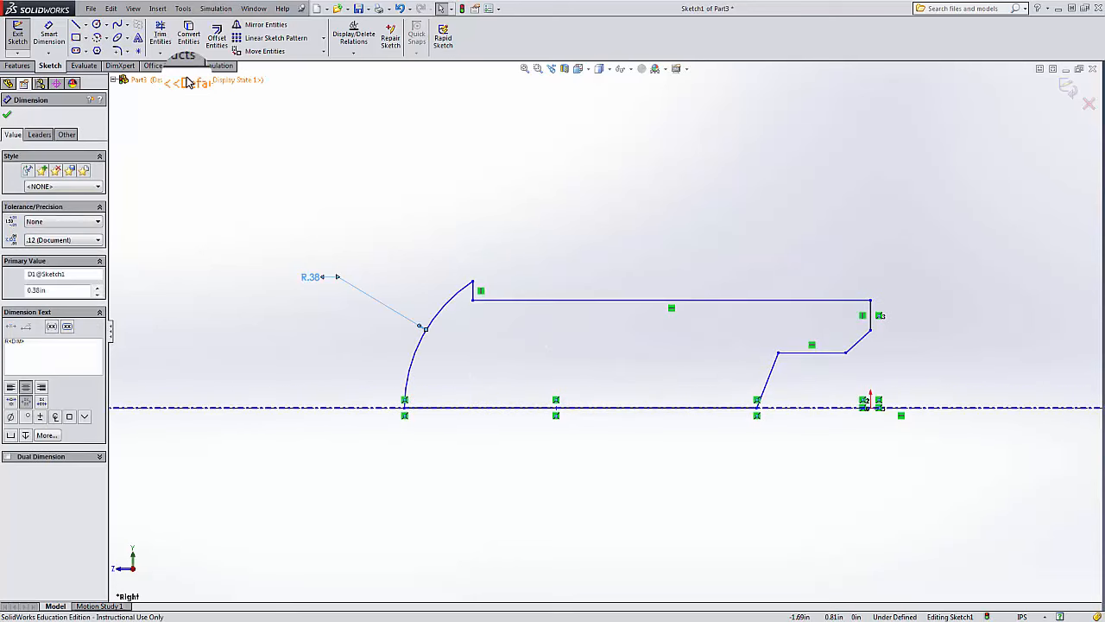
Dimension the horizontal distance from the slant's centerline endpoint to the vertical line above the origin and set it to 0.25 in.
click(50, 35)
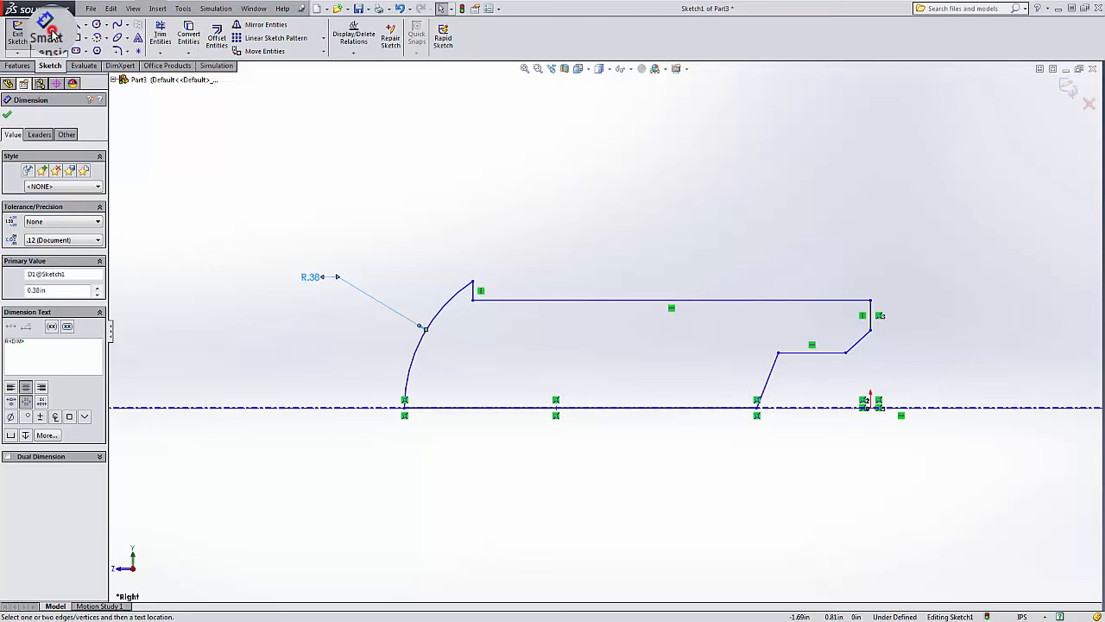
click(756, 407)
click(869, 314)
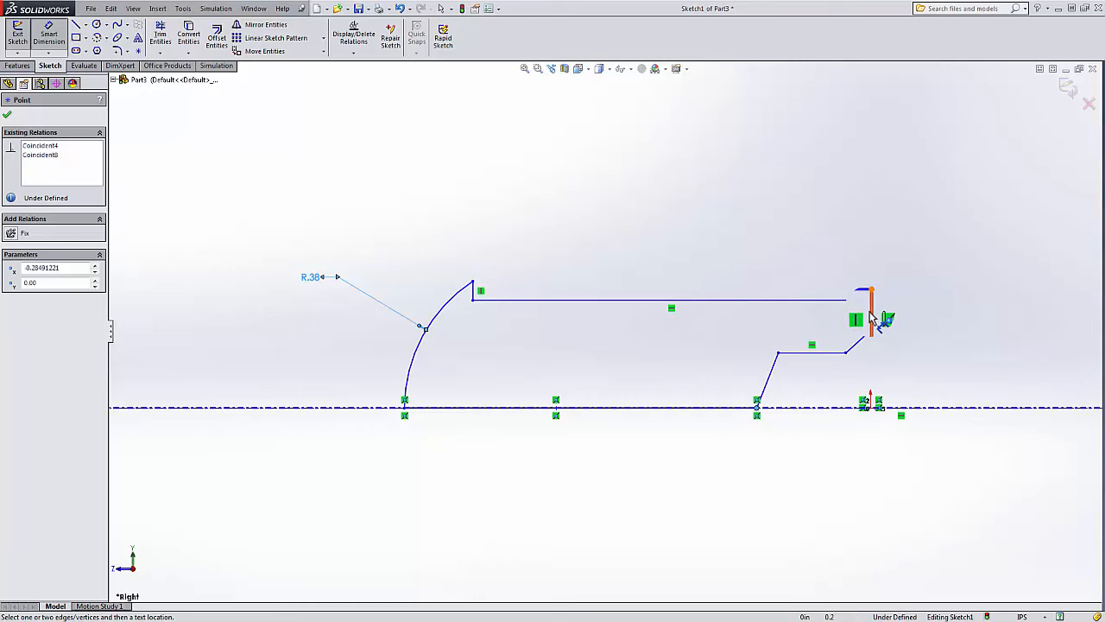
click(817, 157)
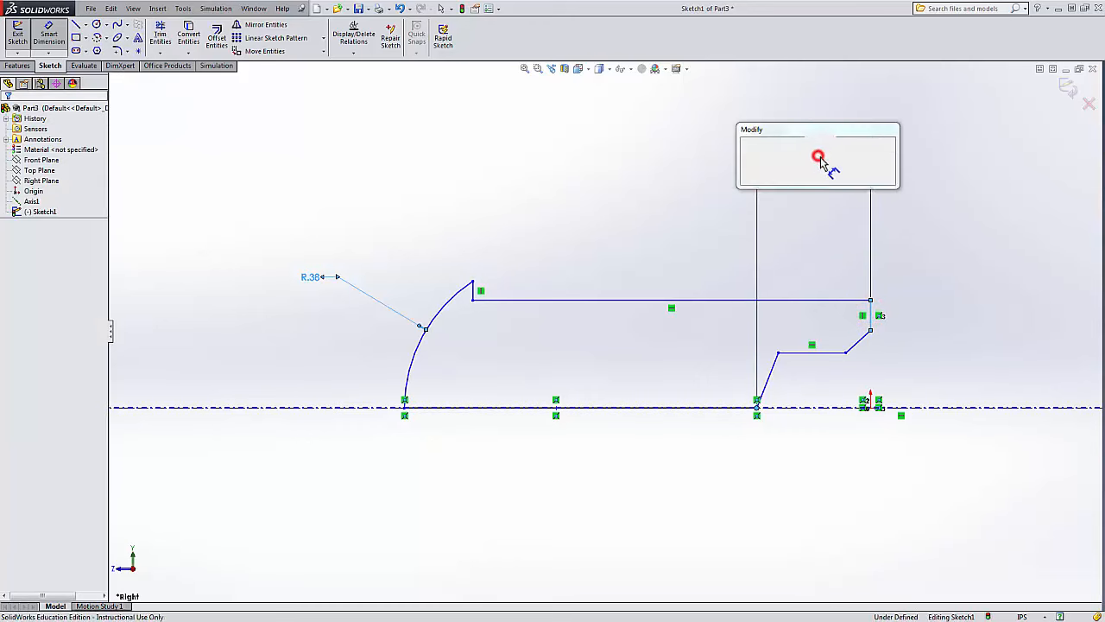
text(.25)
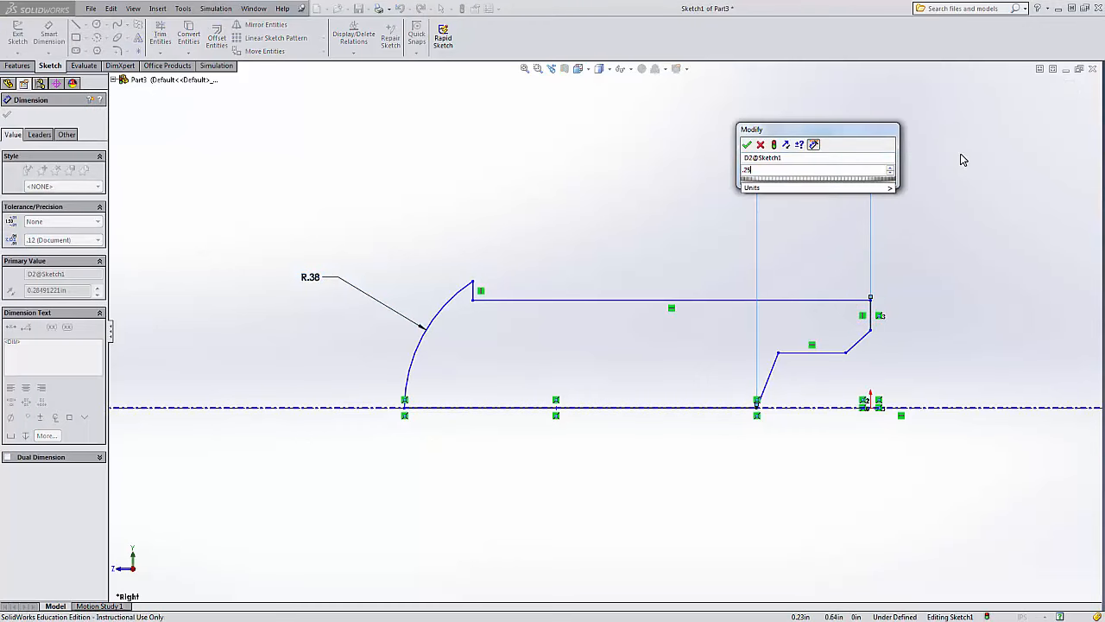
key(Return)
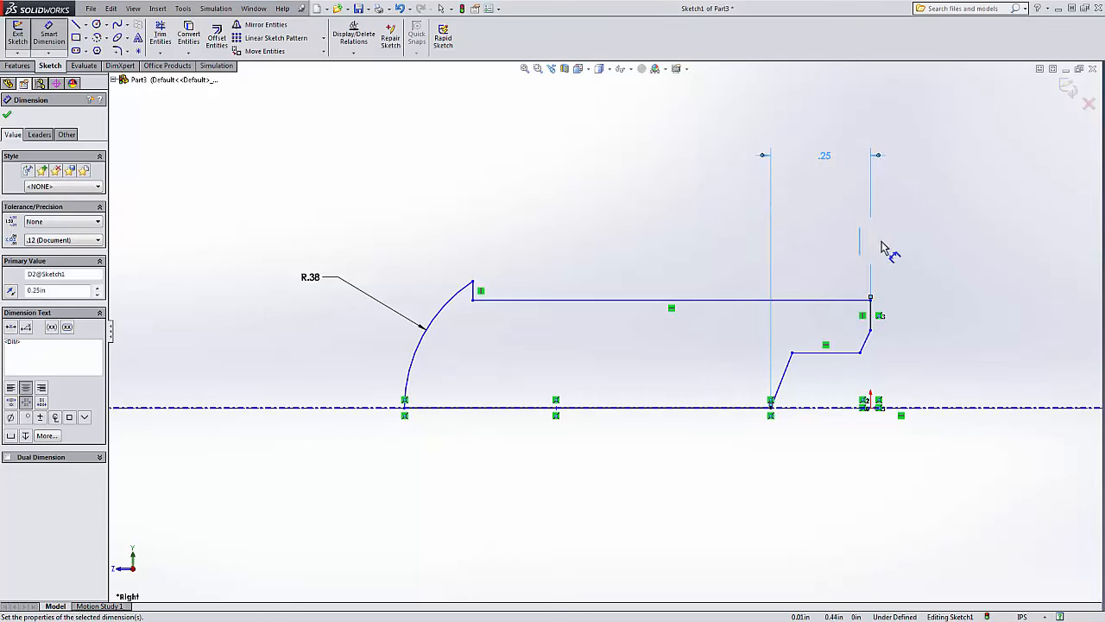
Dimension the distance between the profile's two vertical lines and set it to 1 in.
click(872, 306)
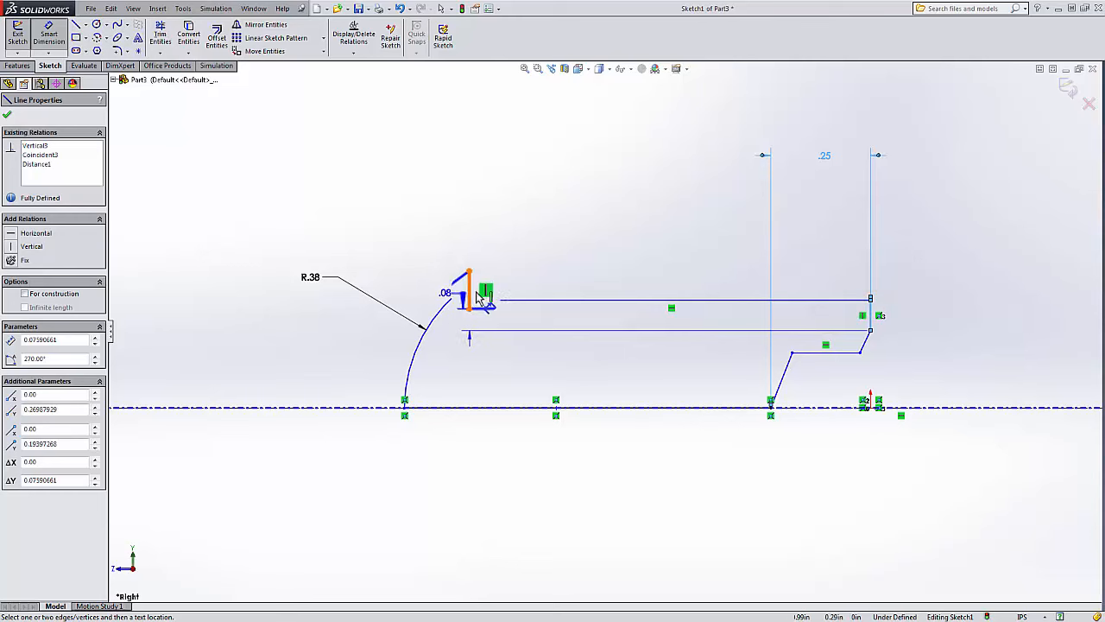
click(472, 291)
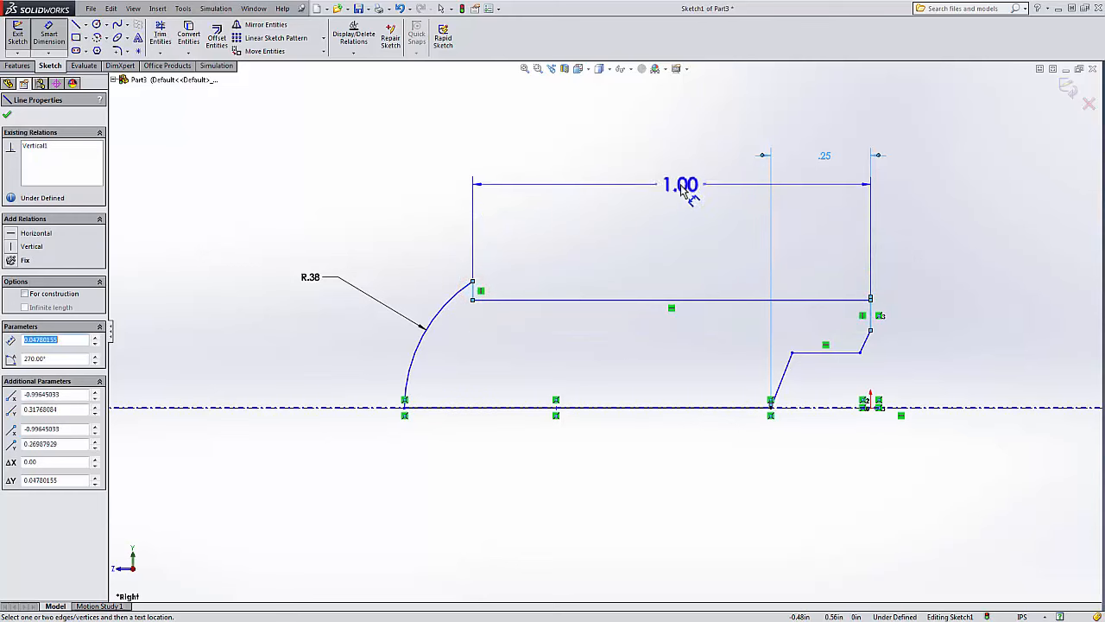
click(691, 198)
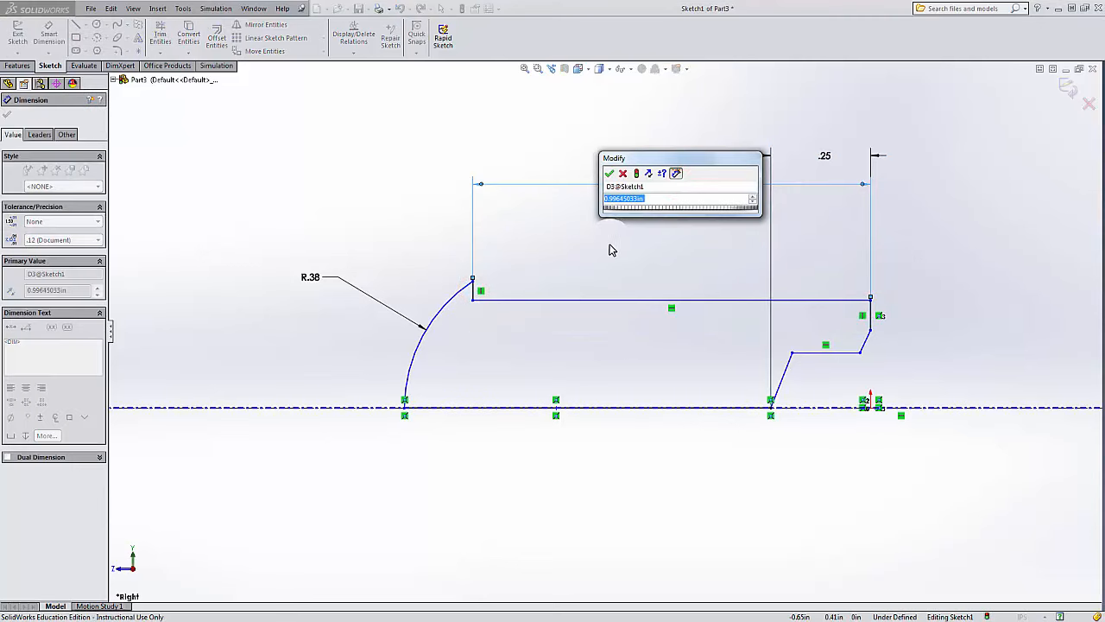
text(1)
key(Return)
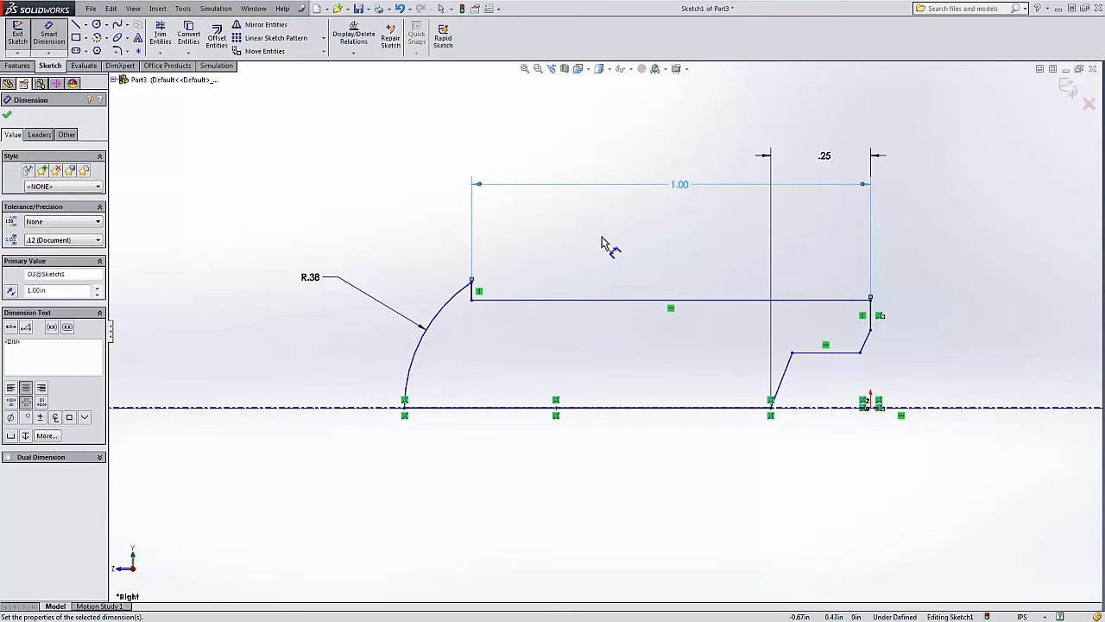
Add a doubled-distance dimension from the long horizontal line across the centerline and set it to 0.38 in.
scroll(652, 339, down, 5)
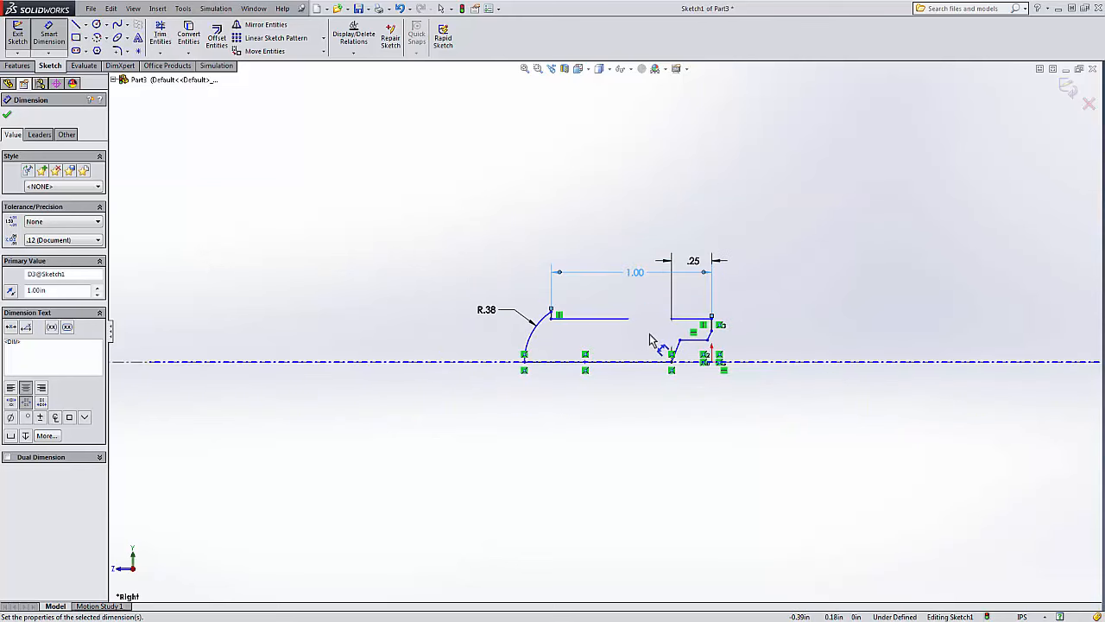
scroll(651, 338, up, 5)
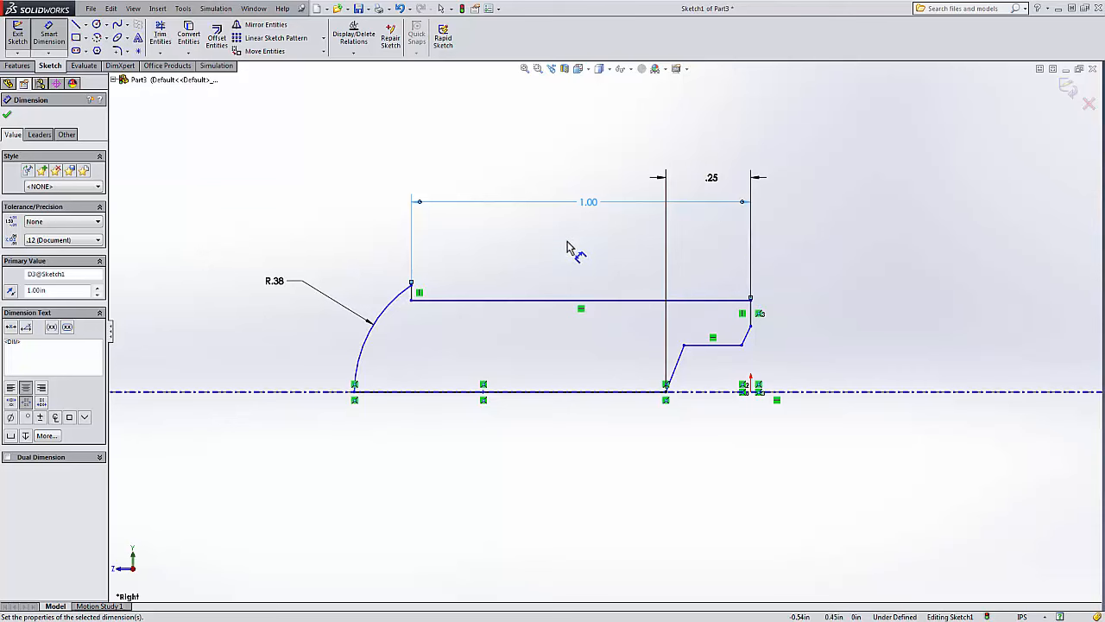
click(591, 302)
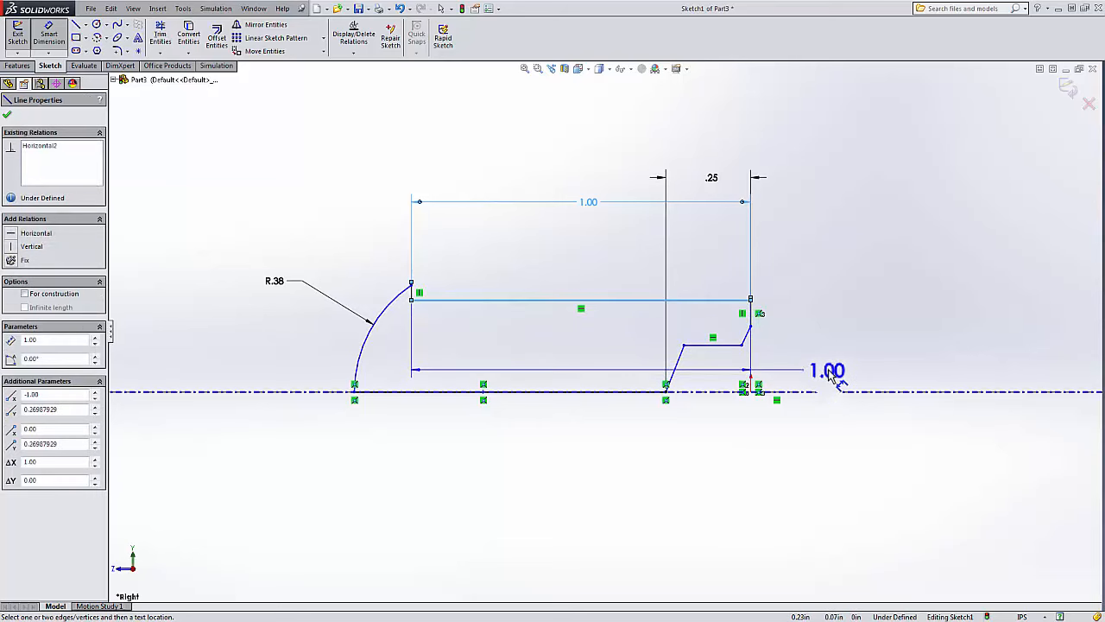
click(846, 393)
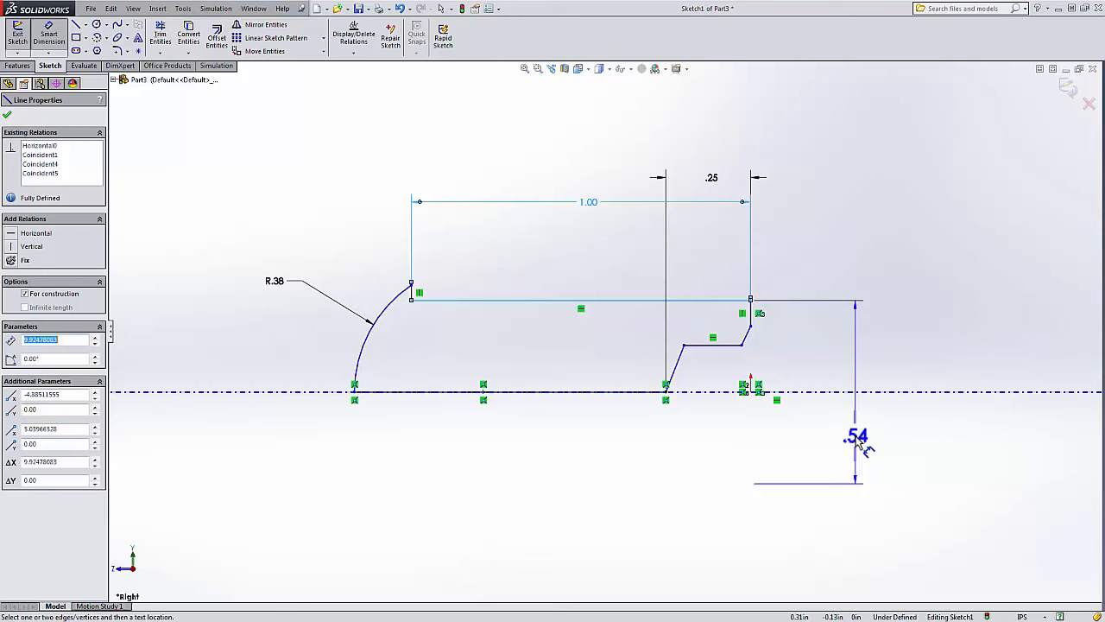
click(857, 439)
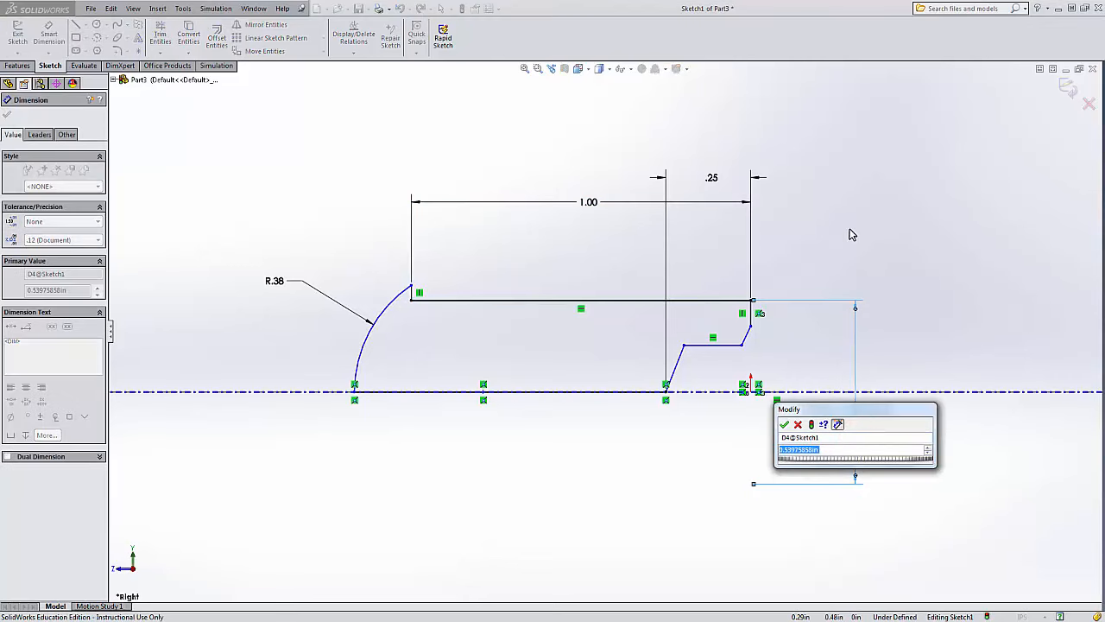
text(38)
key(Return)
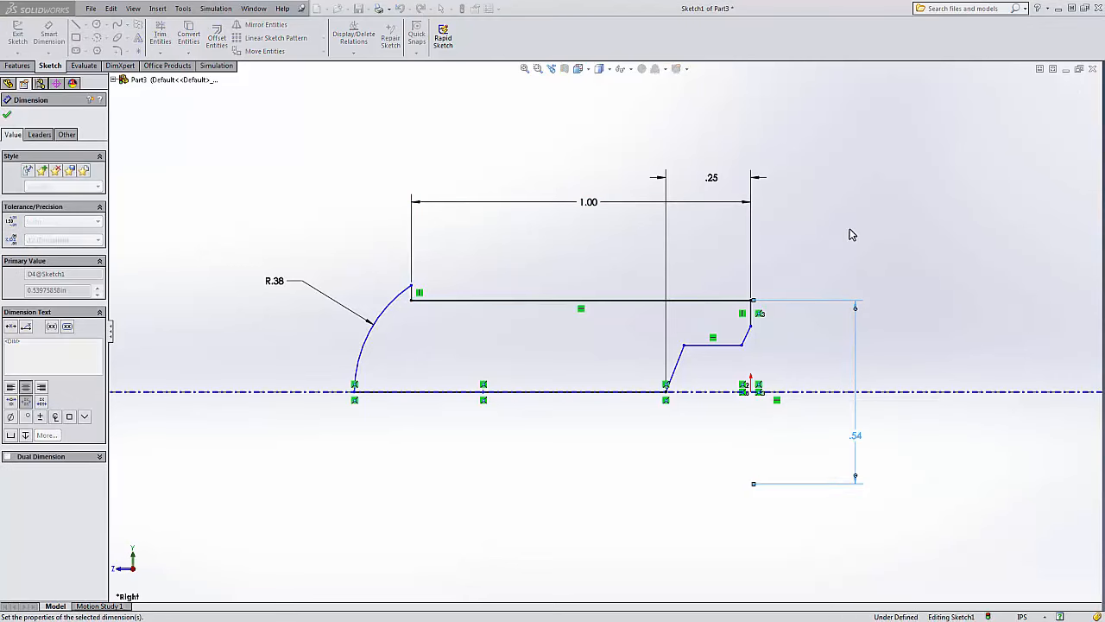
key(g)
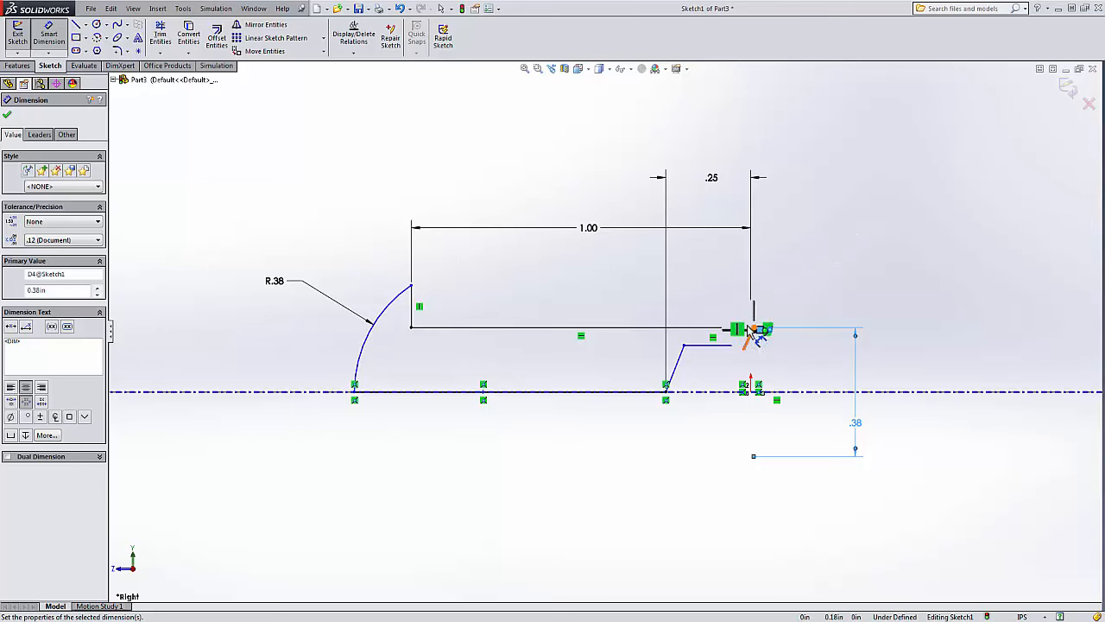
key(Escape)
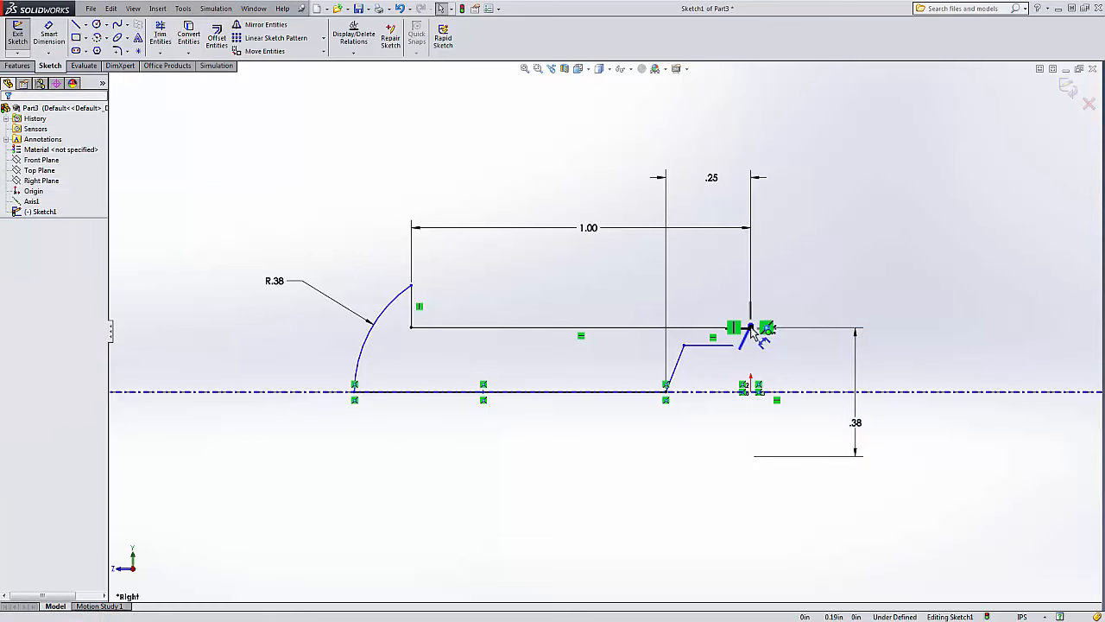
Lower the recess's corner near the origin to about 0.10 in and the vertical end line's lower point to about 0.13 in above the centerline.
click(752, 330)
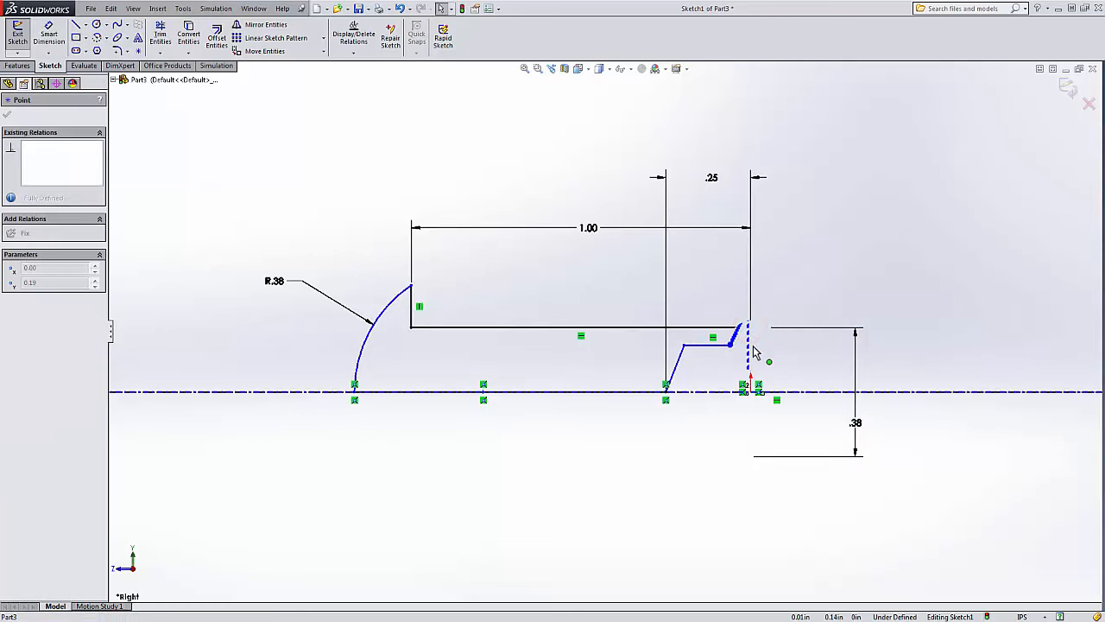
scroll(740, 355, down, 8)
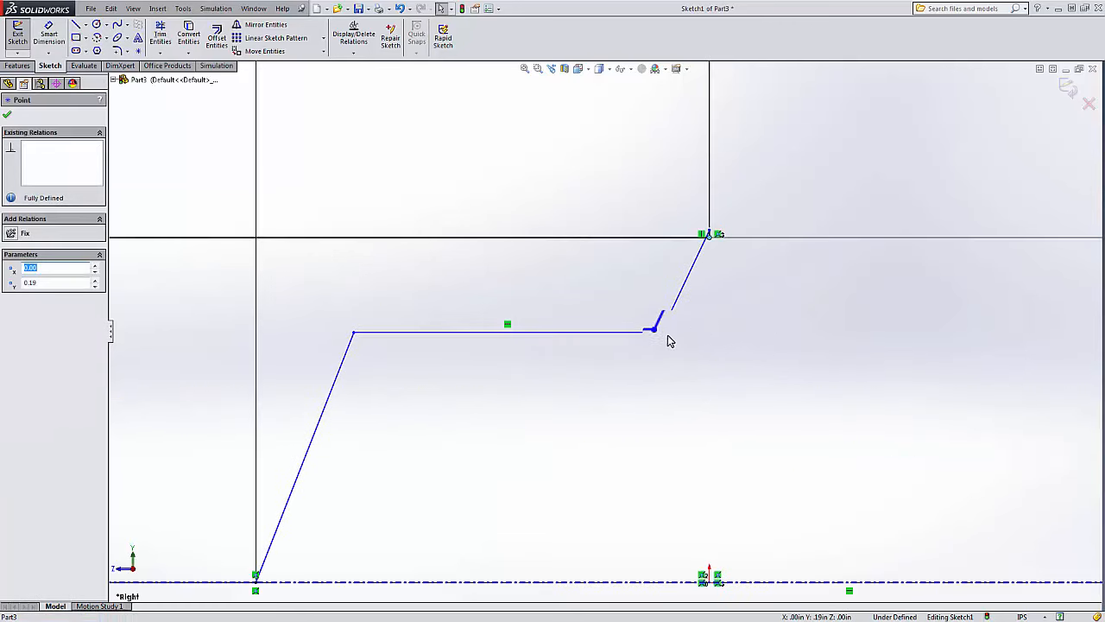
drag(662, 333, 653, 398)
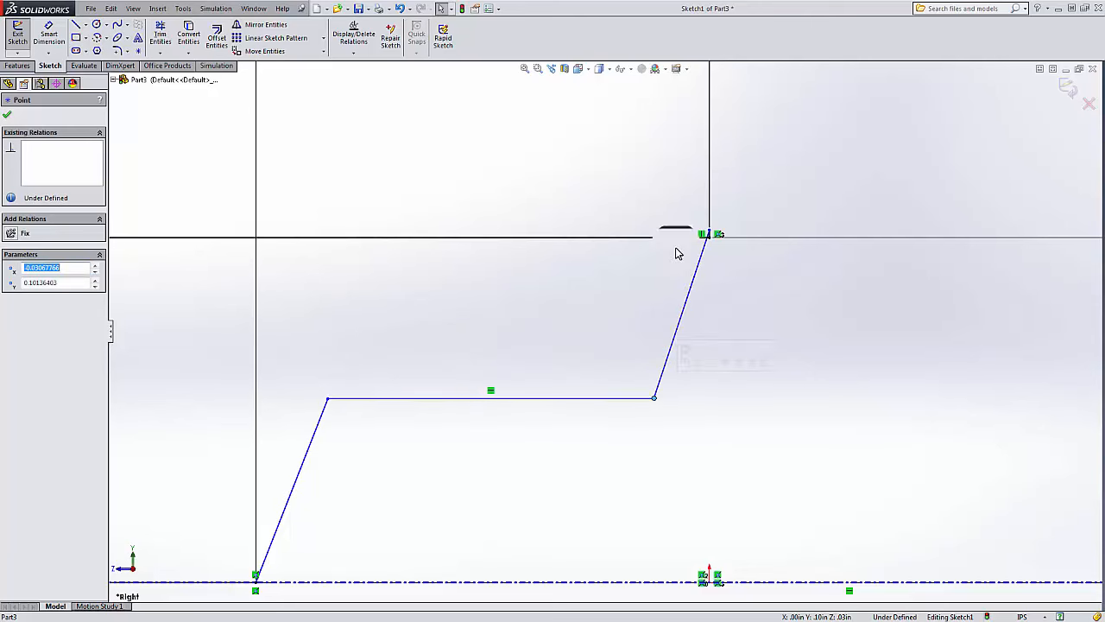
mouse_move(710, 236)
mouse_down()
mouse_move(722, 312)
mouse_move(706, 361)
mouse_move(714, 353)
mouse_up()
scroll(719, 411, up, 5)
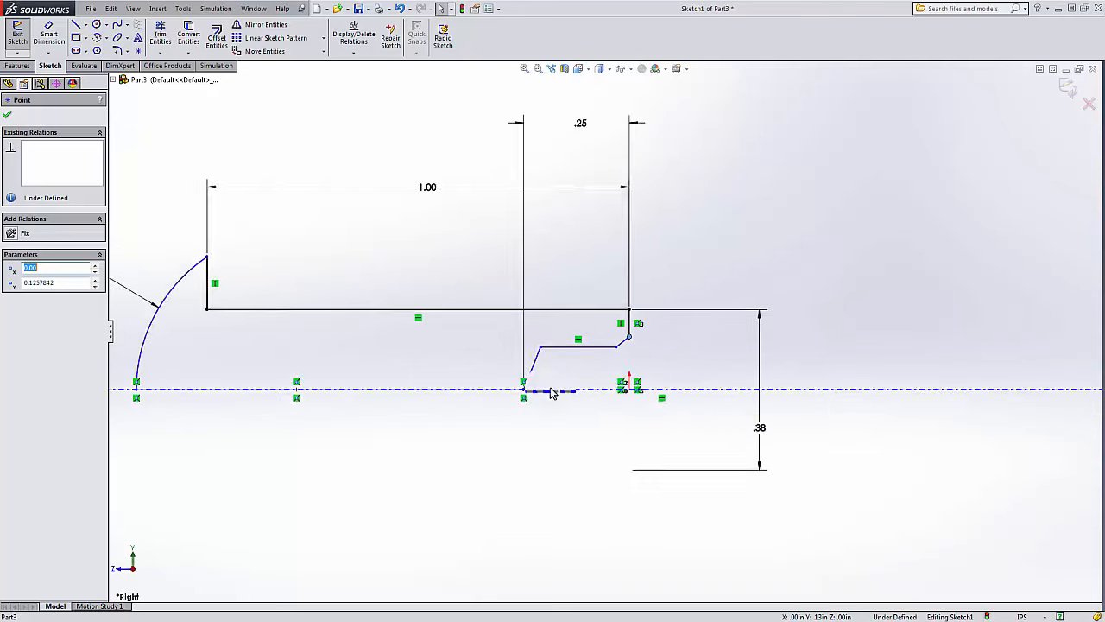
drag(537, 373, 537, 380)
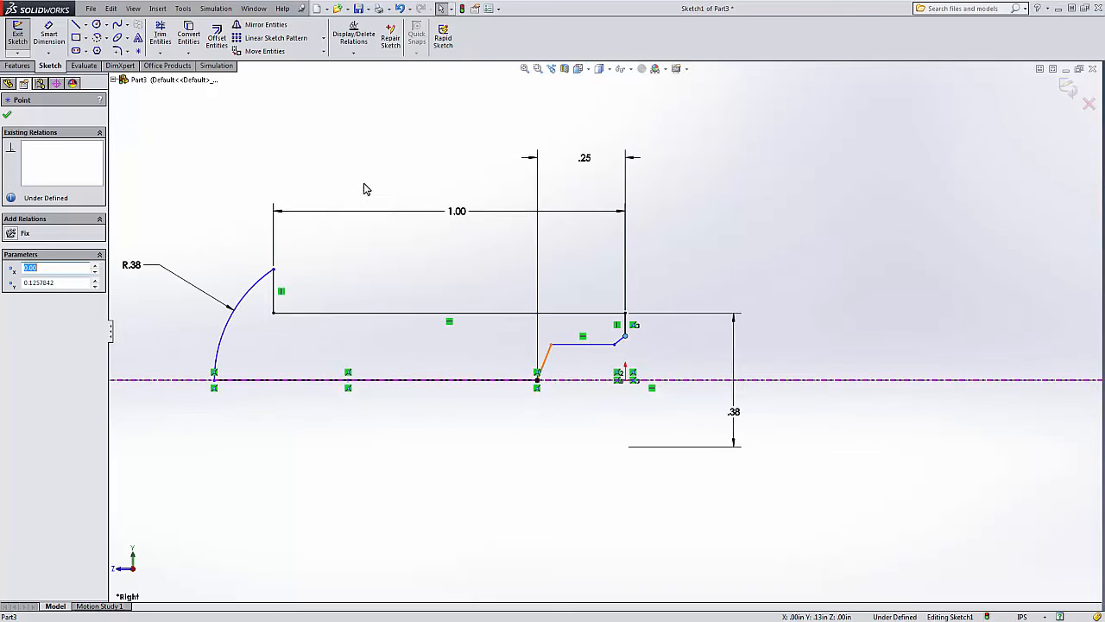
Add a doubled-distance dimension from the recess's short horizontal line across the centerline and set it to 0.25 in.
click(57, 34)
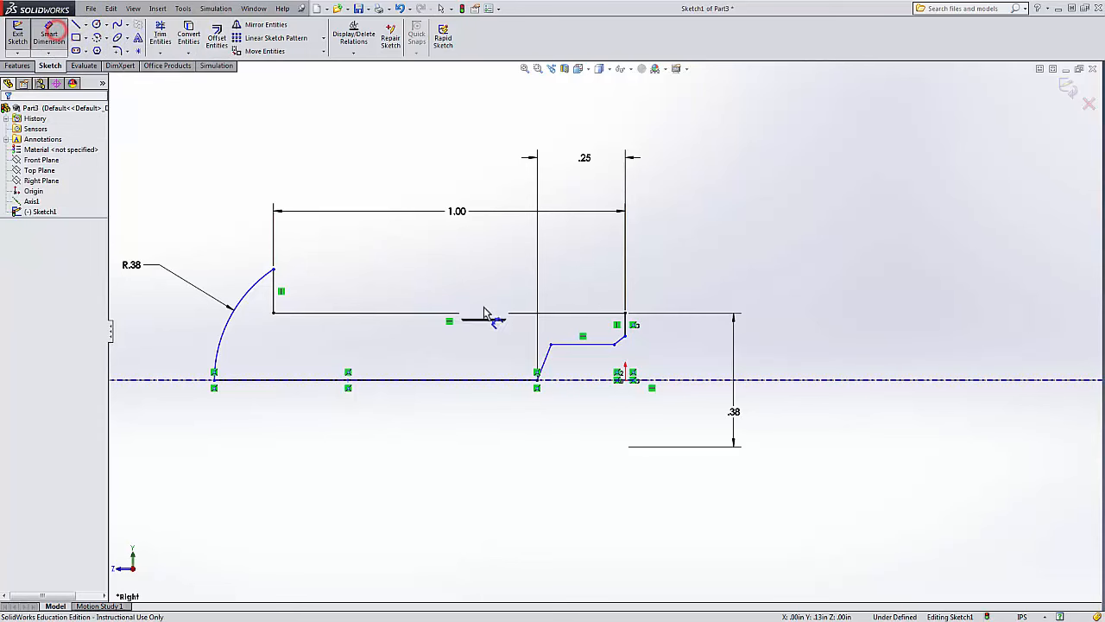
click(575, 345)
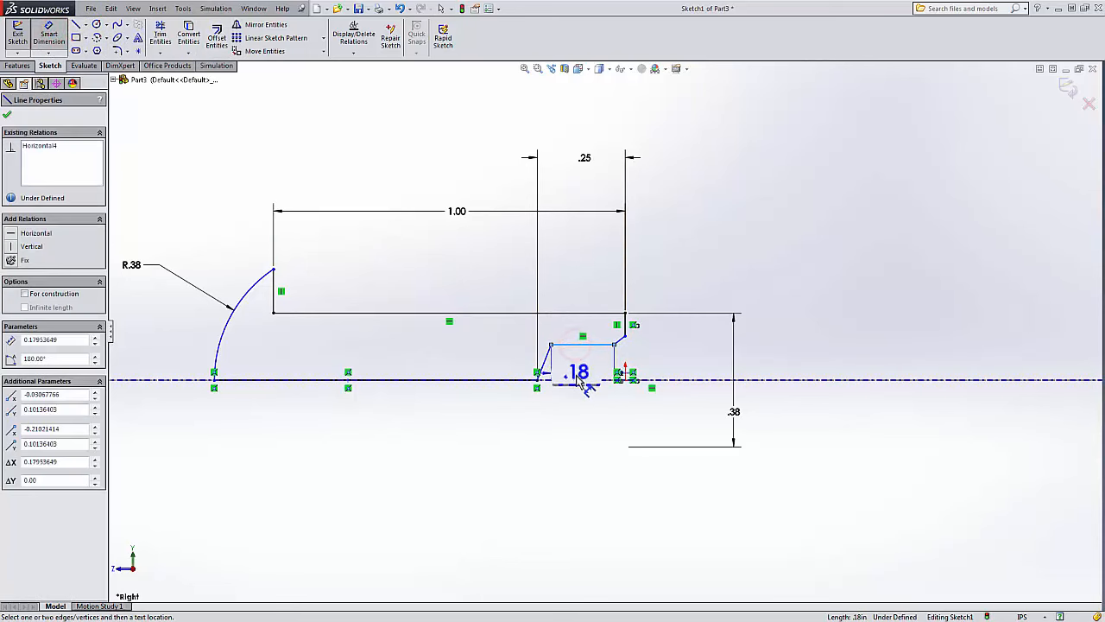
click(585, 381)
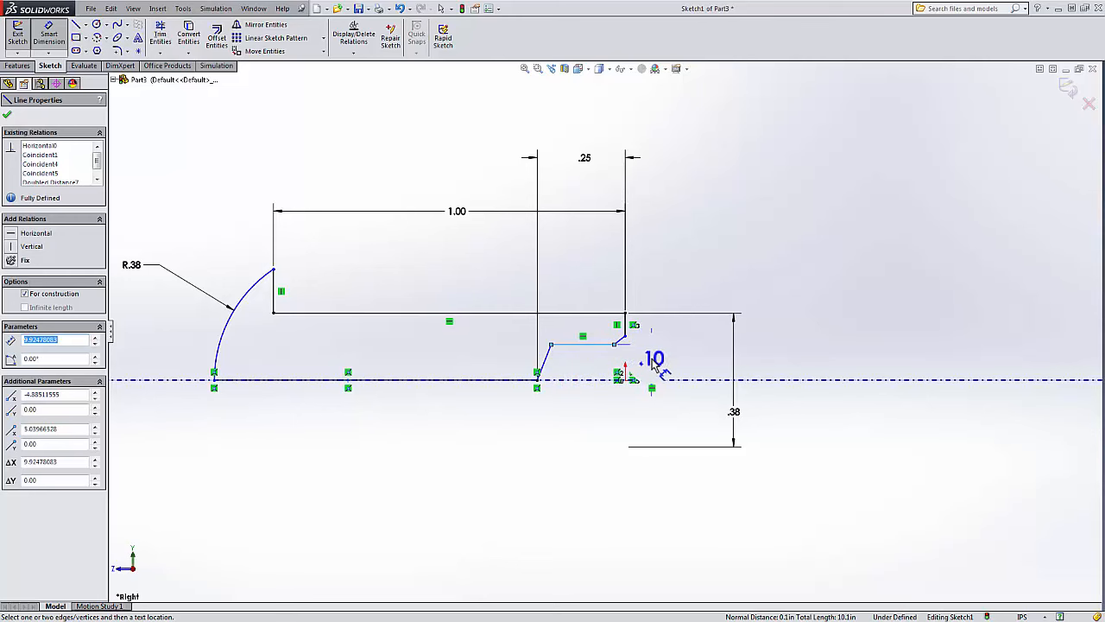
click(673, 406)
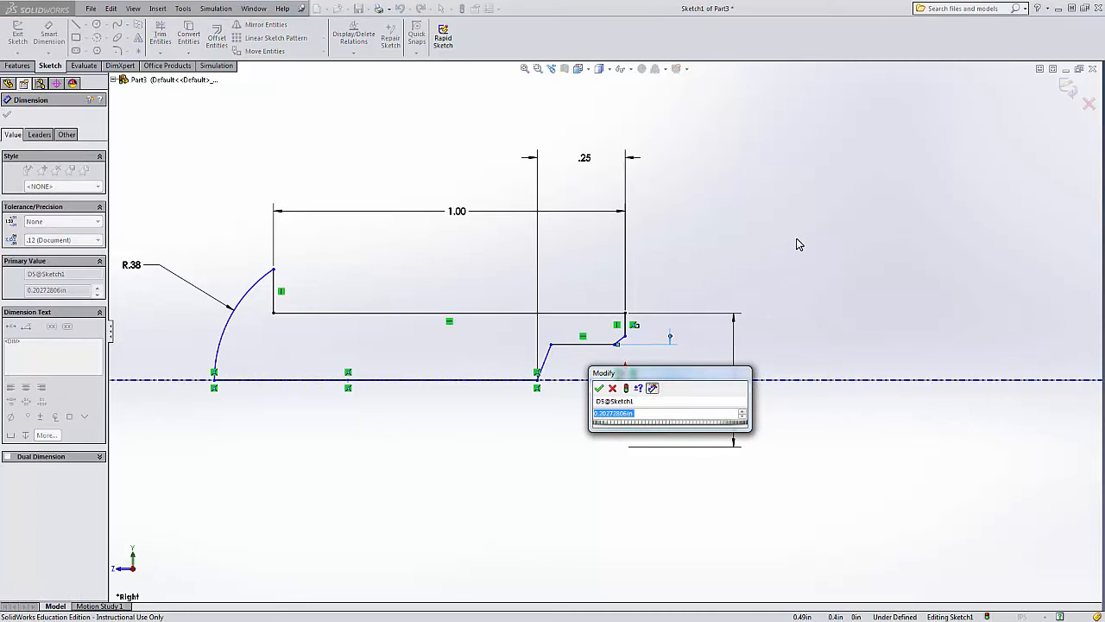
text(.25)
key(Return)
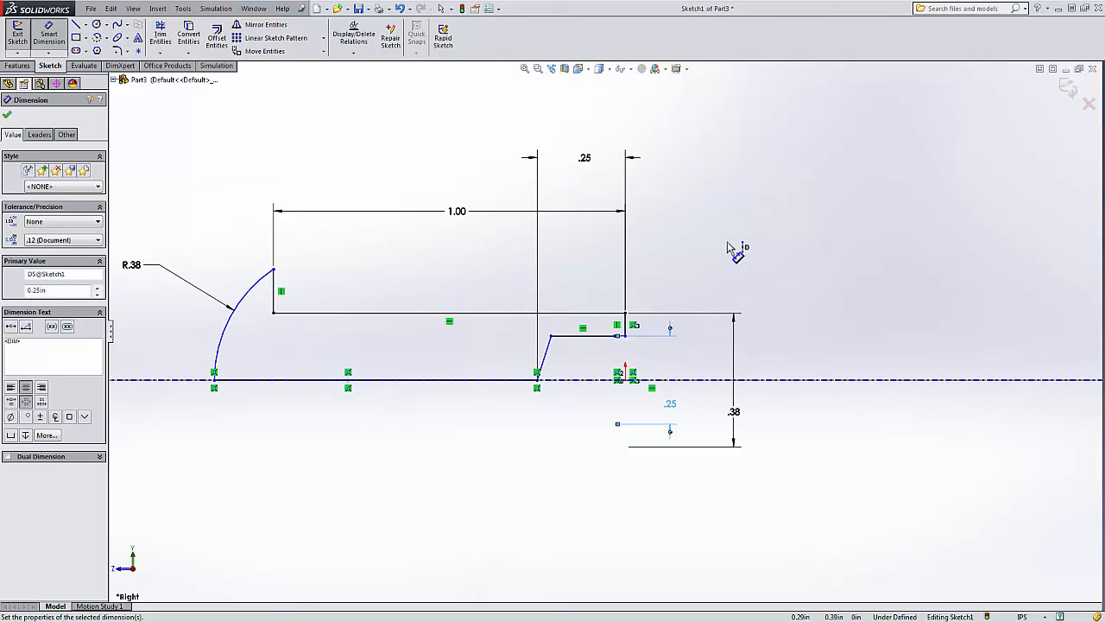
Raise the lower endpoint of the vertical line above the origin to about 0.16 in above the centerline, sloping the short line beside it.
scroll(629, 350, down, 3)
scroll(626, 348, down, 3)
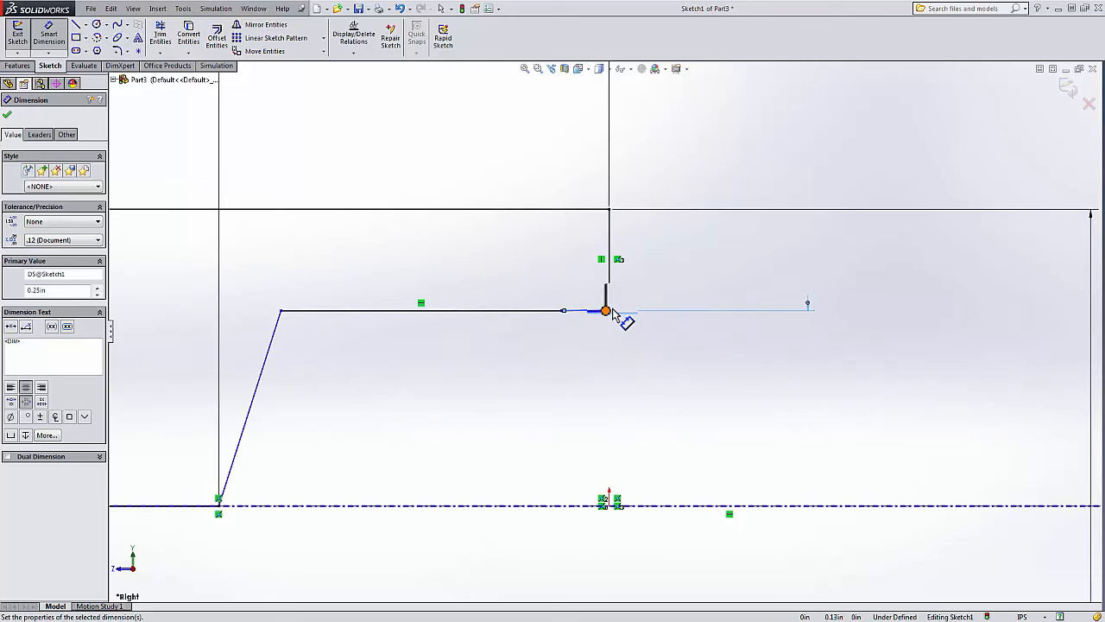
key(Escape)
drag(609, 309, 609, 261)
scroll(582, 419, up, 5)
scroll(575, 365, down, 3)
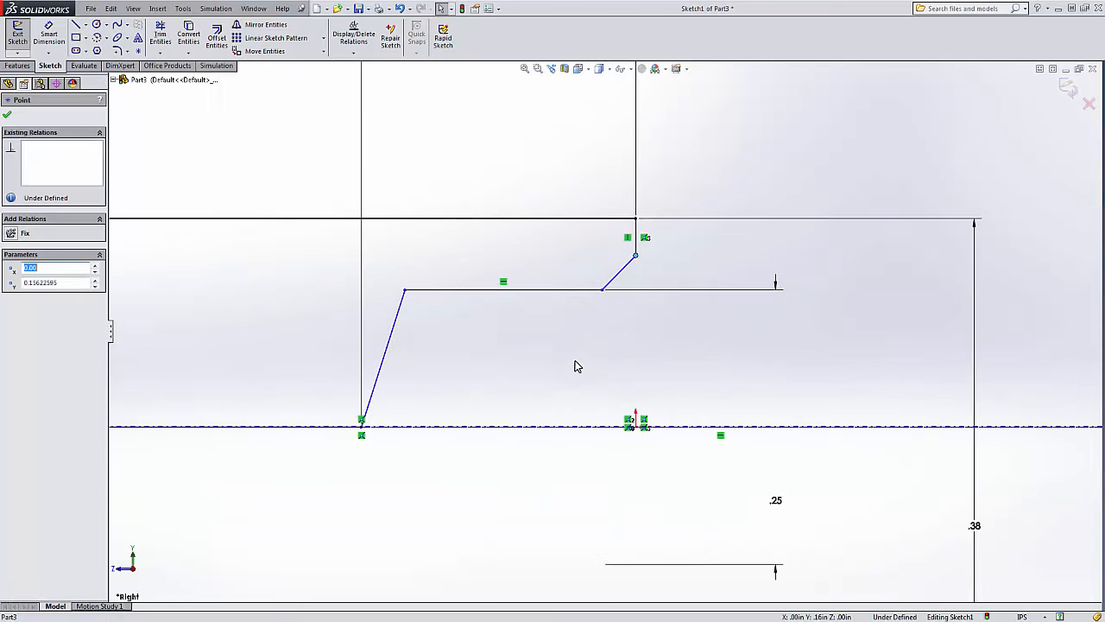
scroll(578, 362, up, 4)
scroll(577, 363, up, 2)
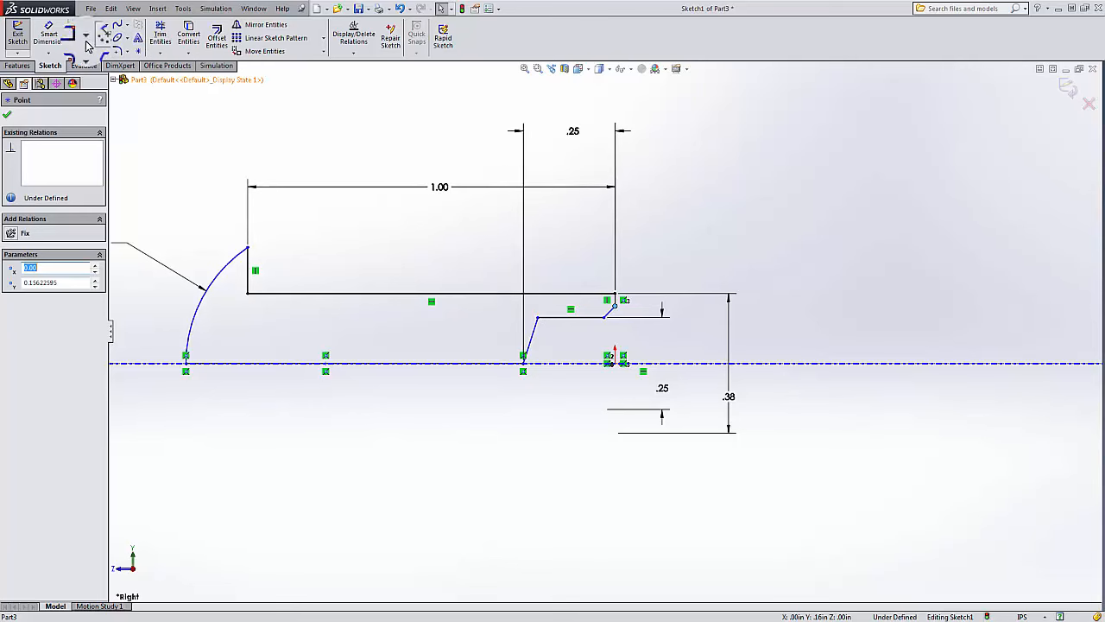
Dimension the angle between the recess's short sloped line and the vertical line above the origin, and set it to 45°.
click(57, 40)
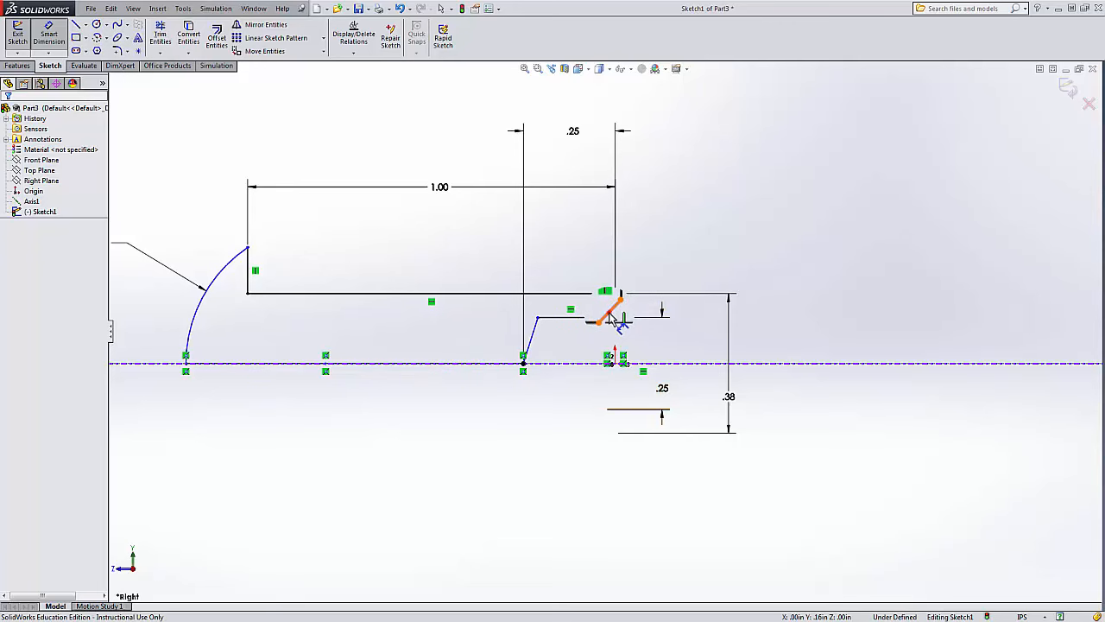
click(609, 313)
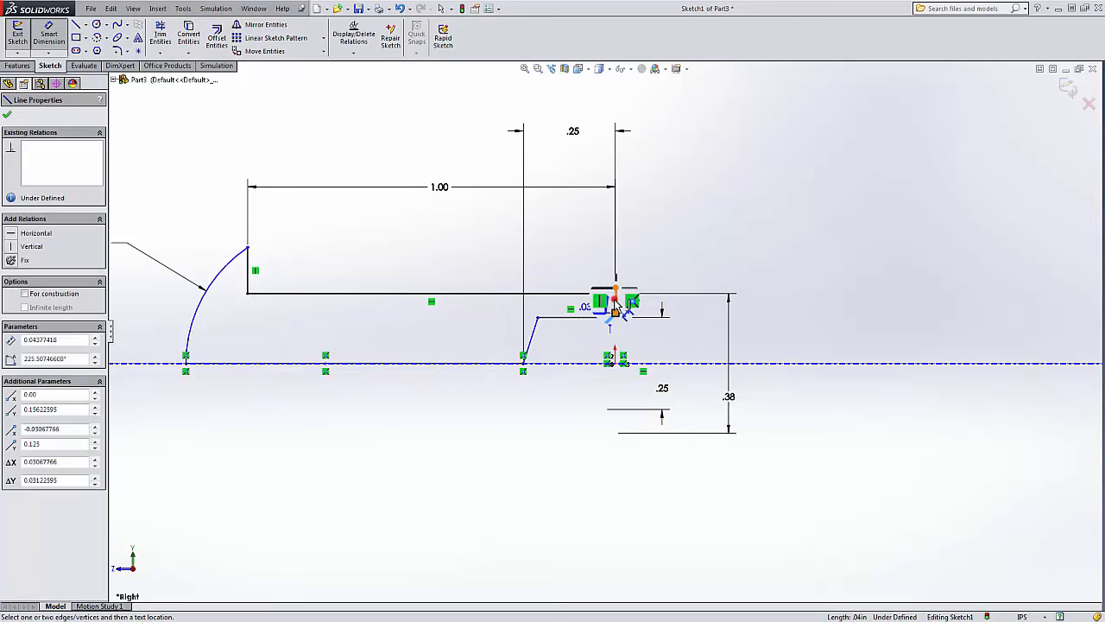
click(616, 302)
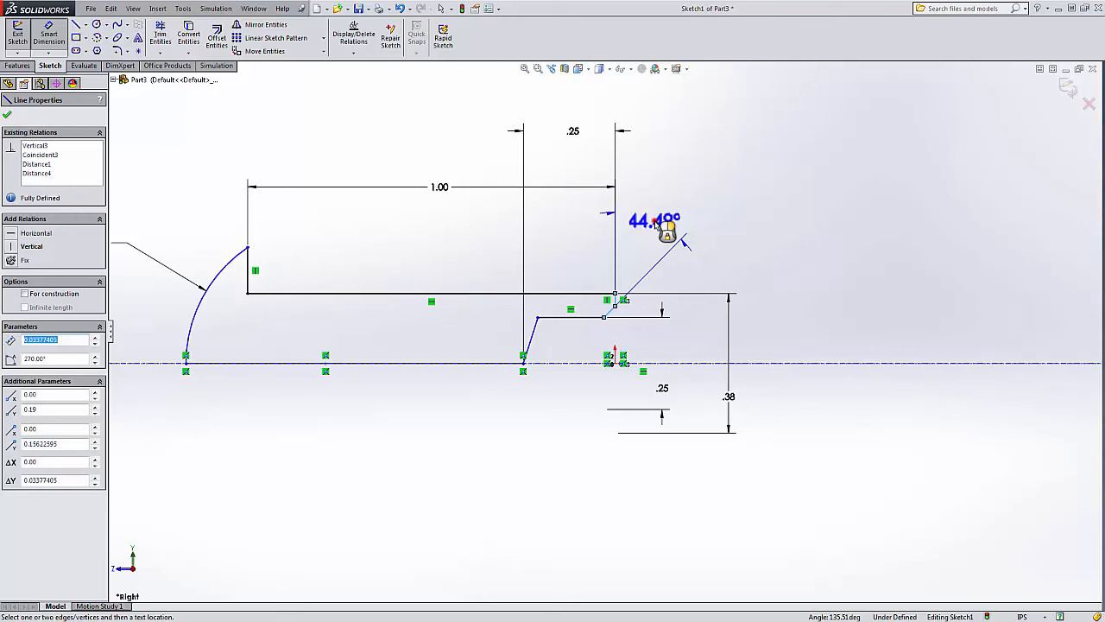
click(657, 222)
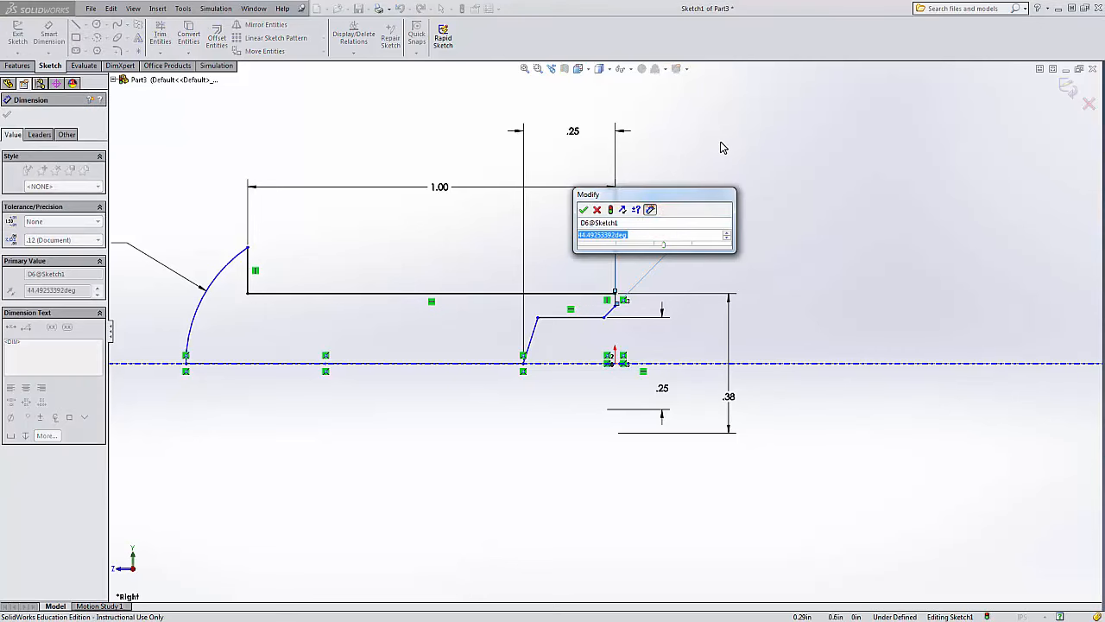
text(45)
key(Return)
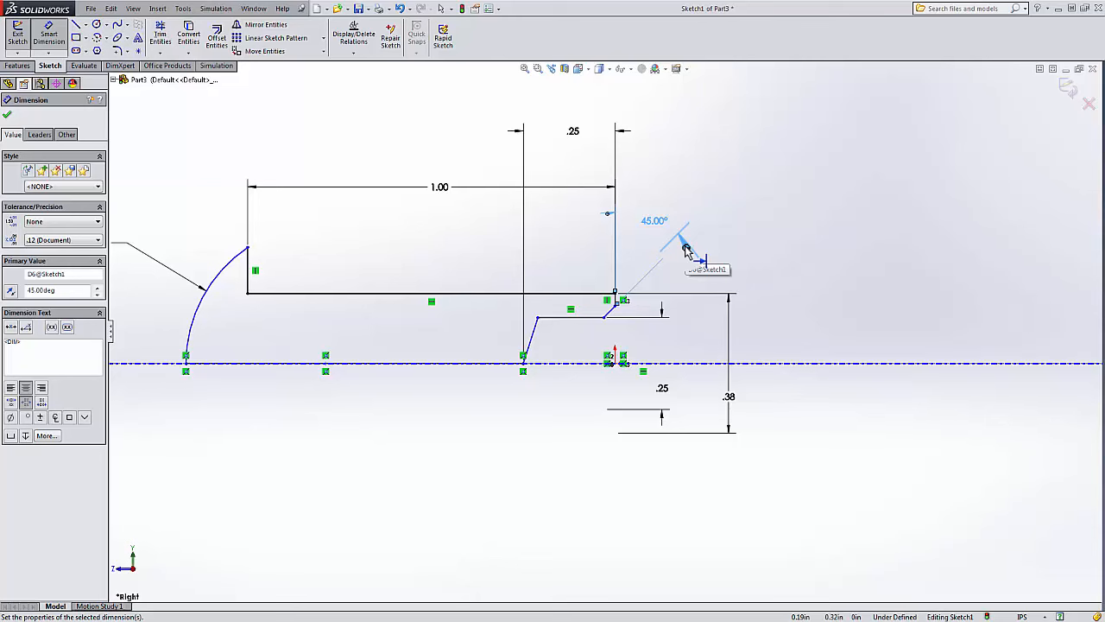
scroll(608, 289, down, 4)
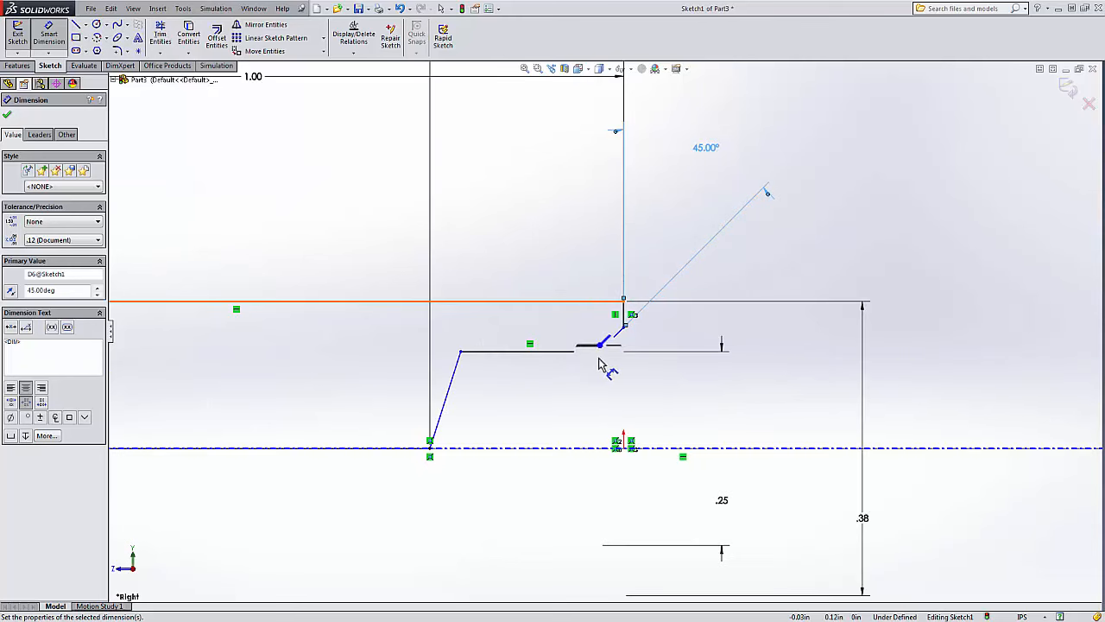
click(600, 349)
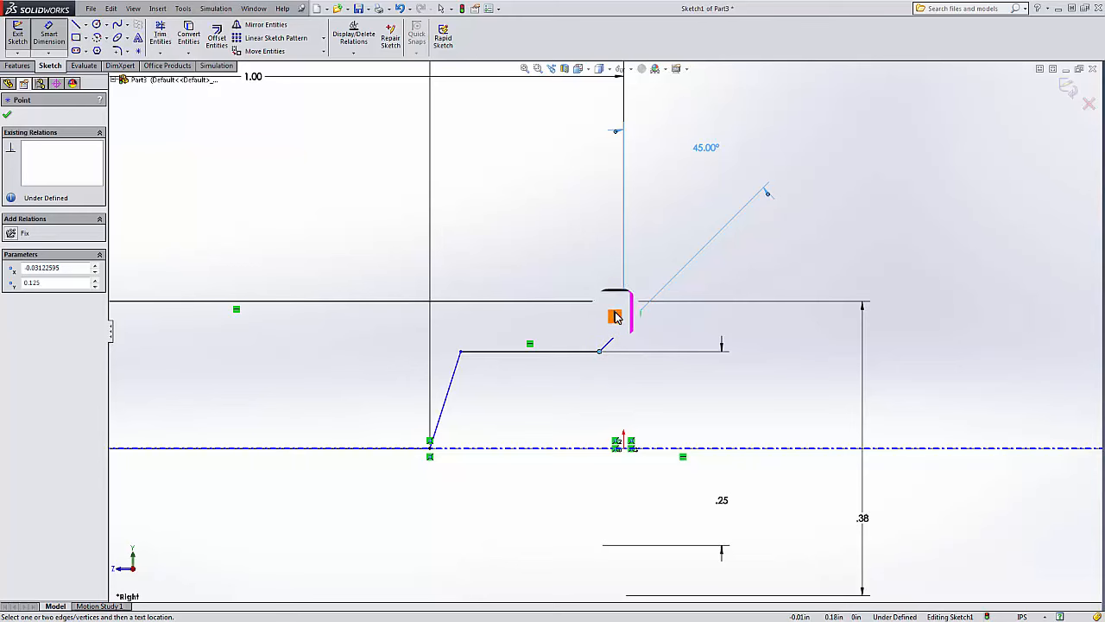
click(625, 318)
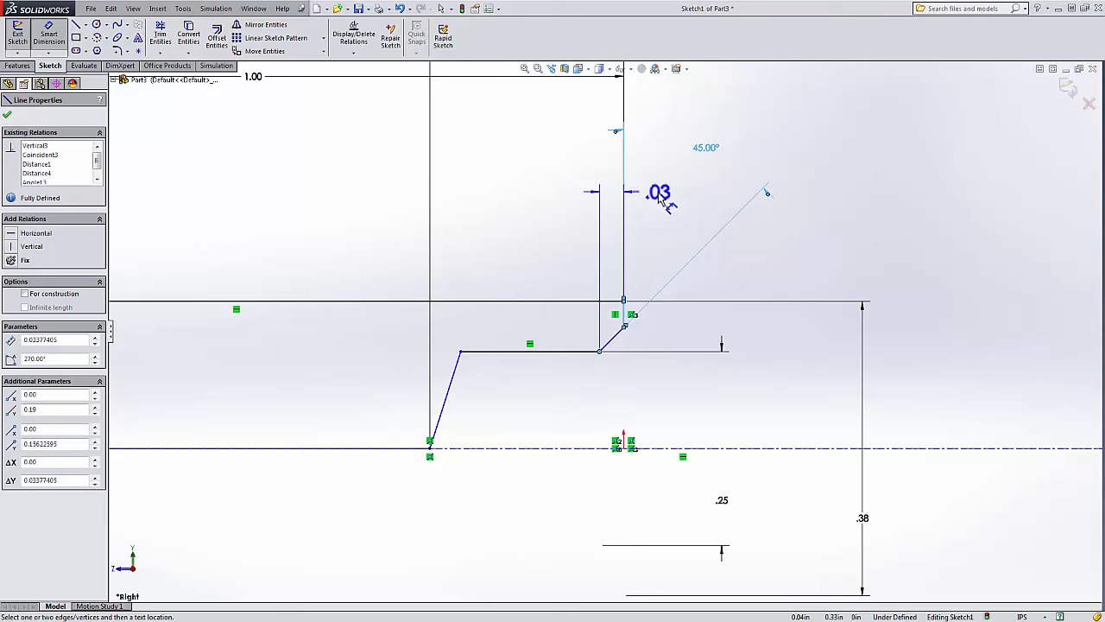
key(Escape)
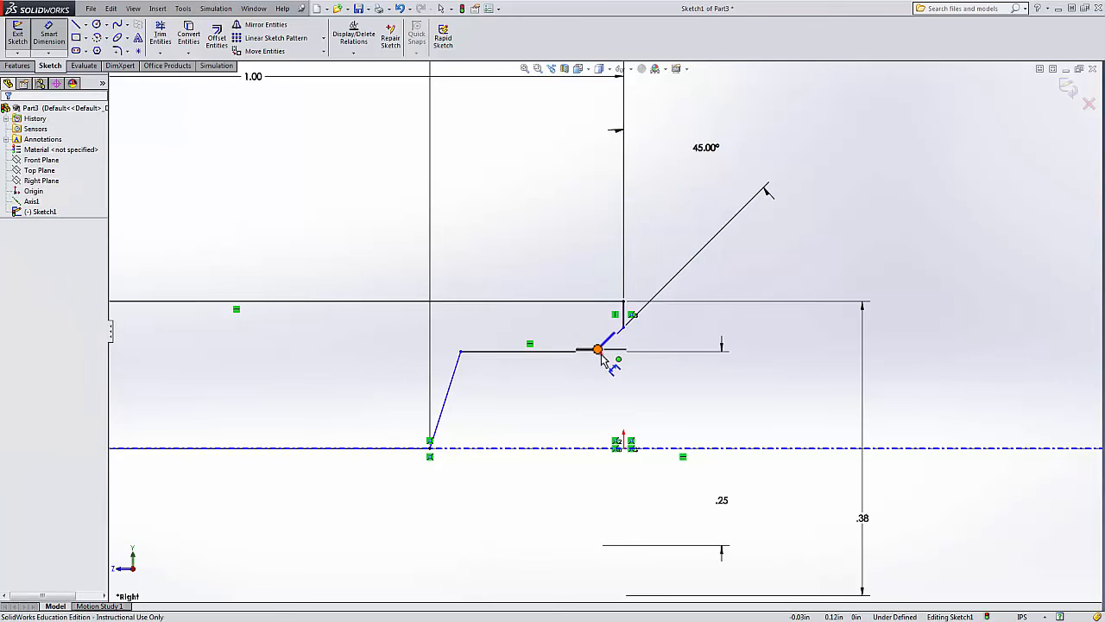
click(599, 350)
click(622, 325)
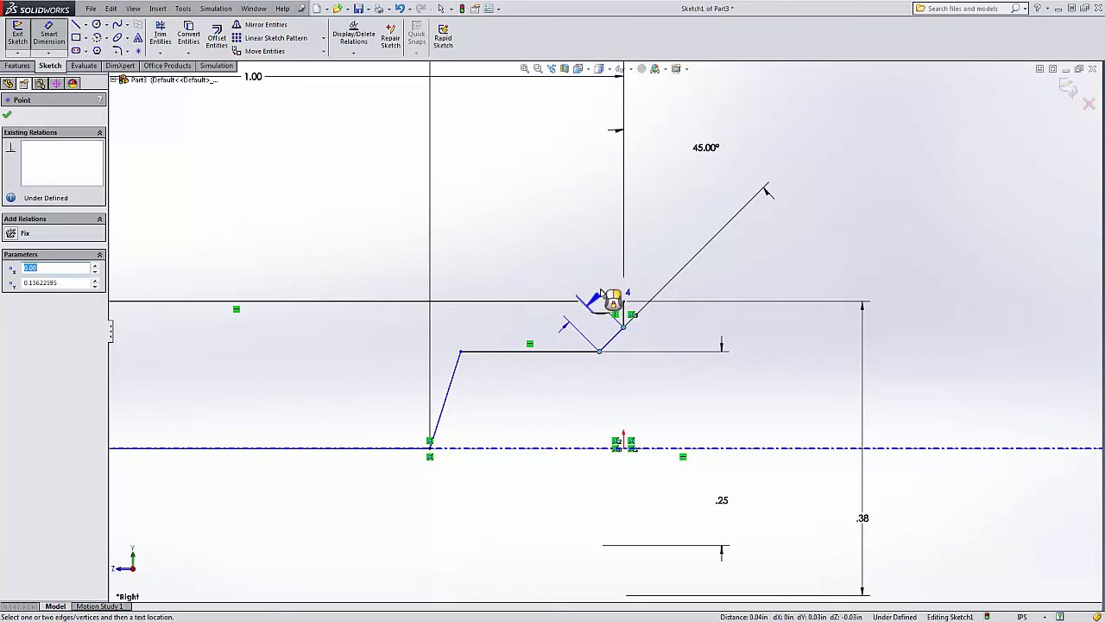
key(Escape)
key(Escape)
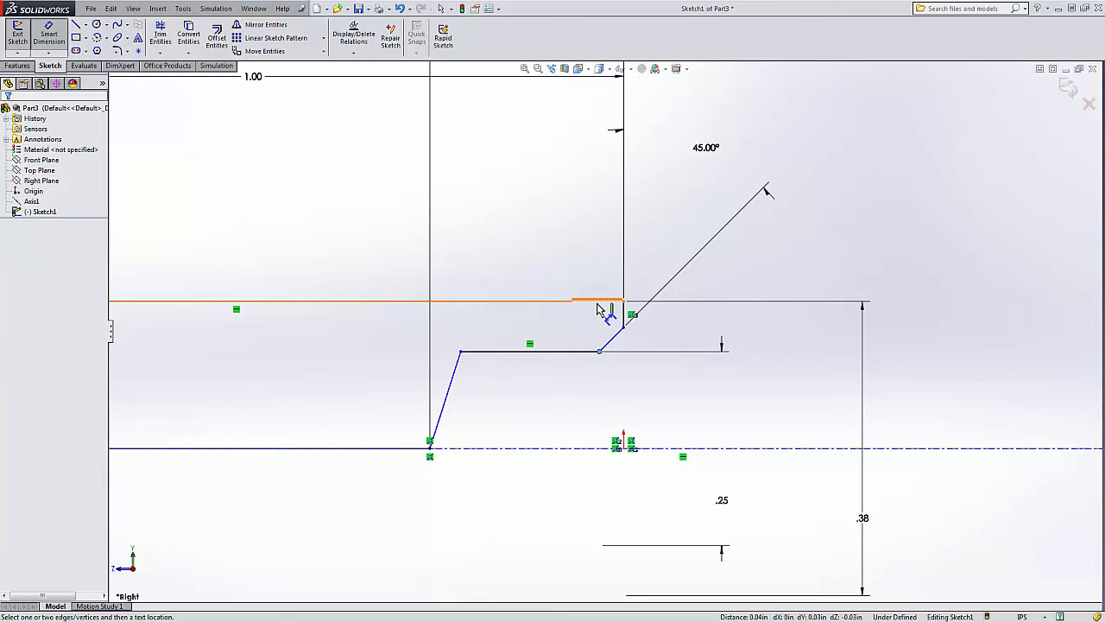
Dimension the horizontal distance from the short sloped line's lower endpoint to the vertical line above the origin as 0.03 in.
click(55, 32)
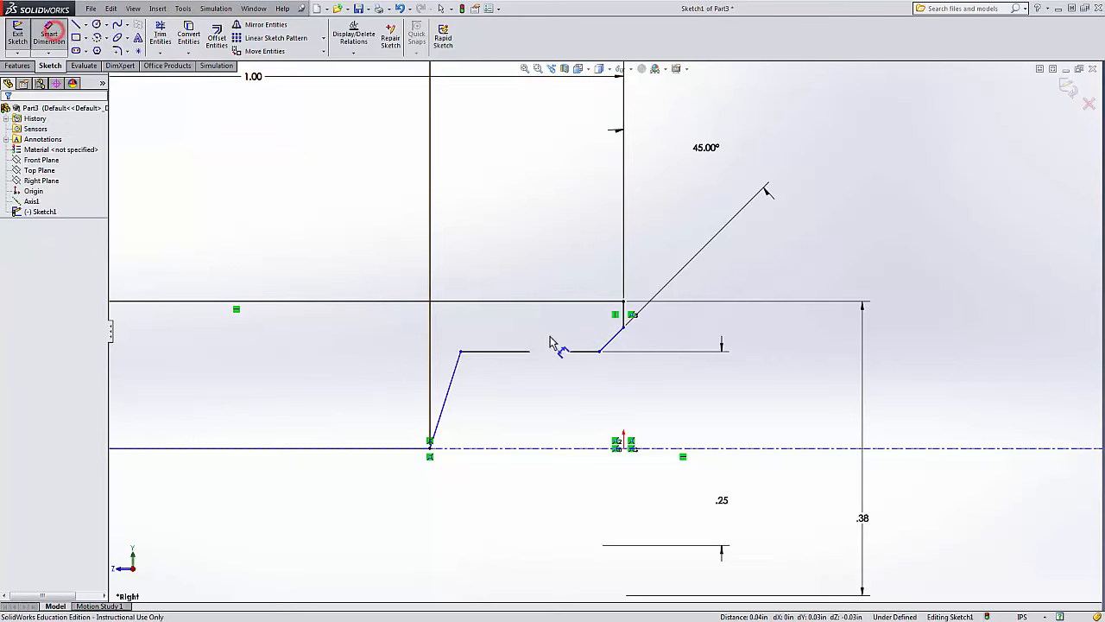
click(597, 349)
click(624, 315)
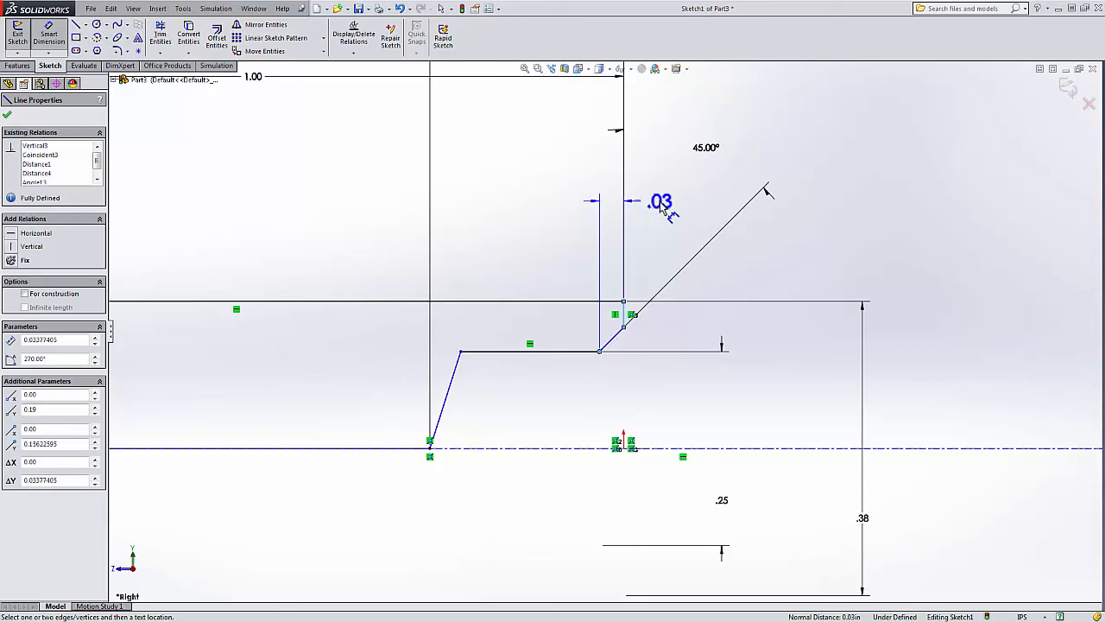
click(662, 205)
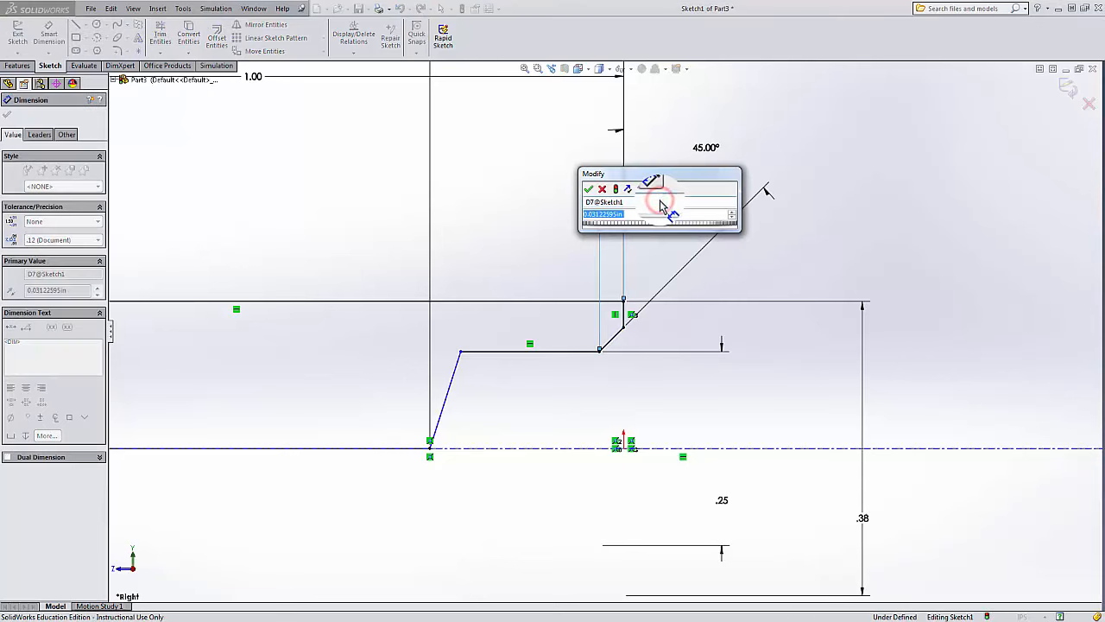
text(.03)
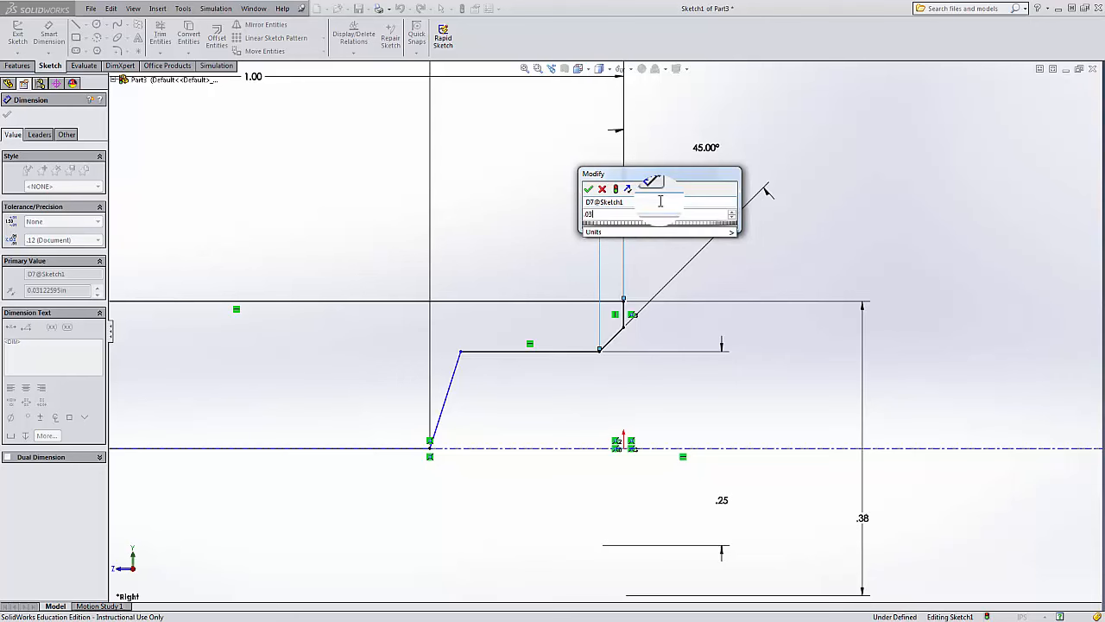
key(Return)
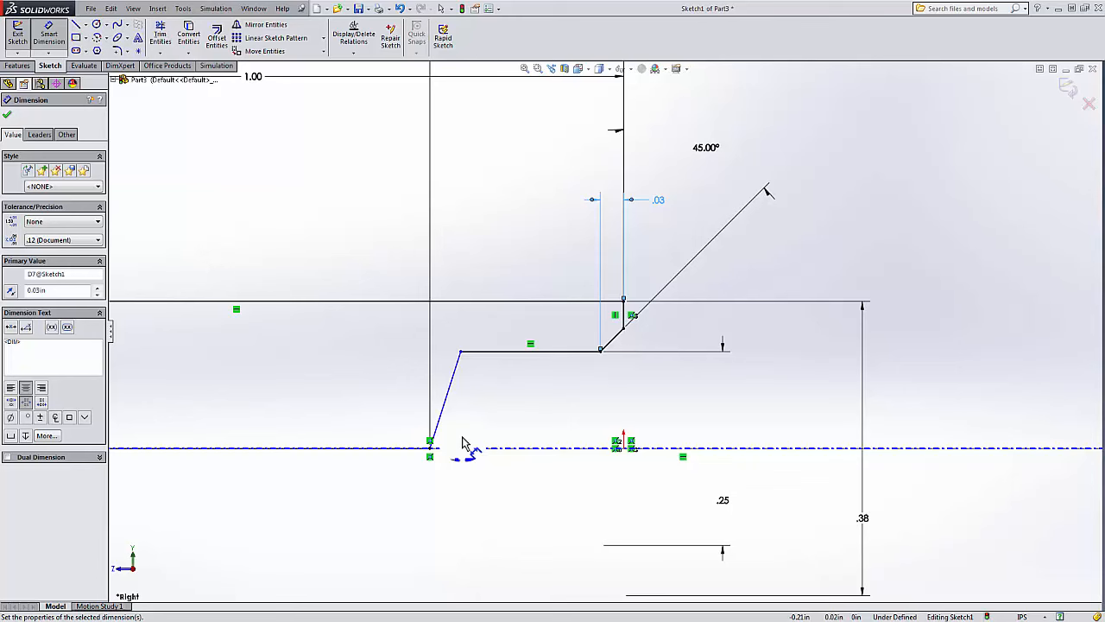
Dimension the angle between the recess's long sloped inner line and the vertical line above the origin, and set it to 30°.
click(623, 320)
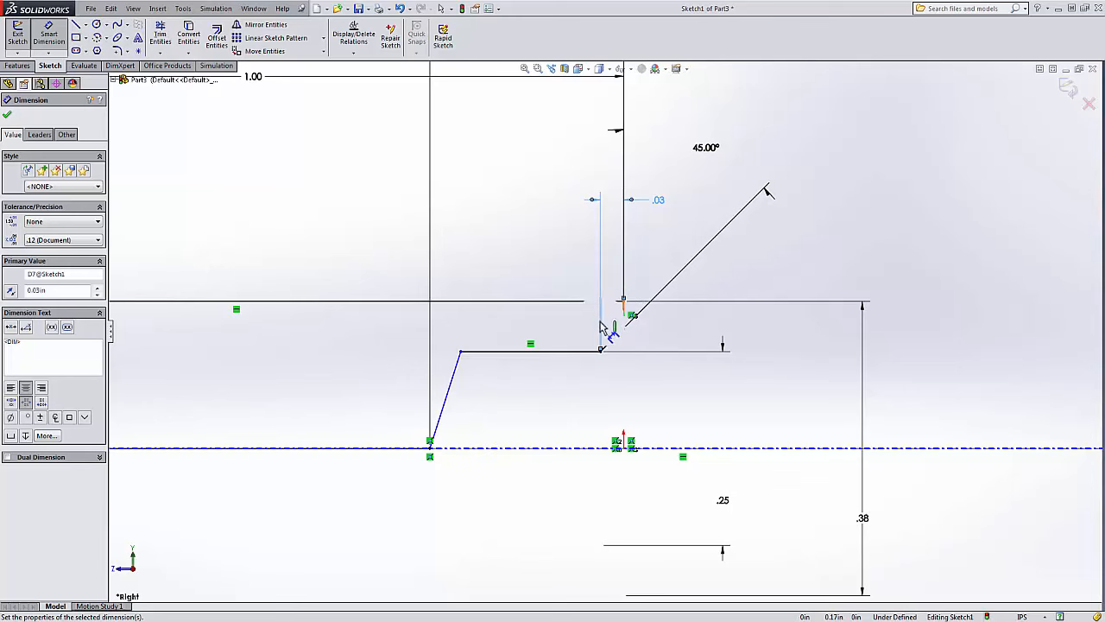
click(450, 395)
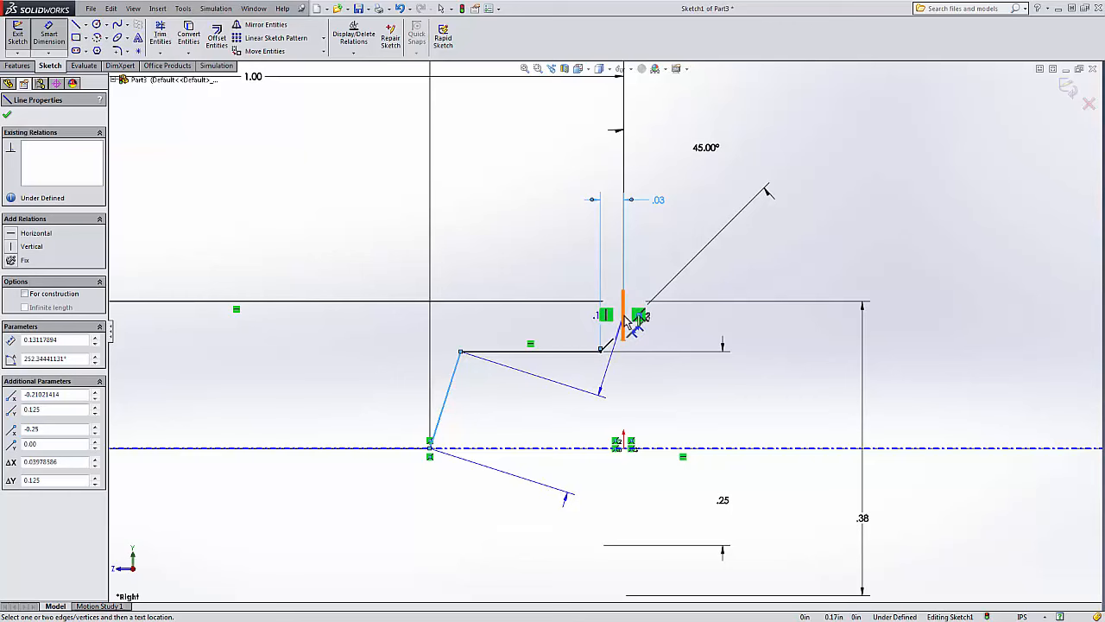
click(529, 537)
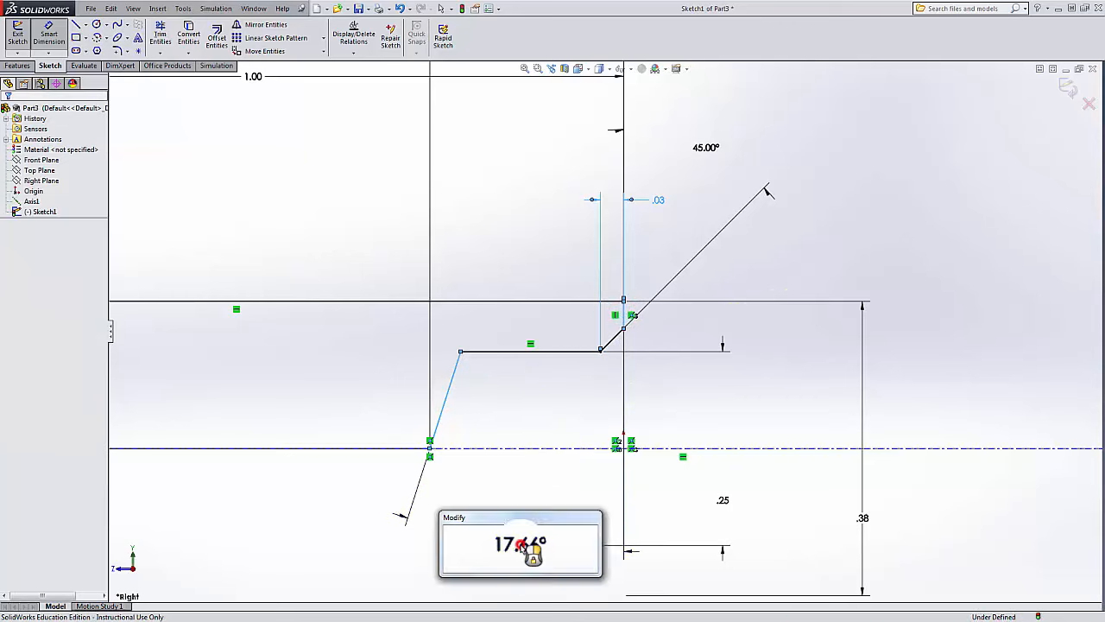
text(30)
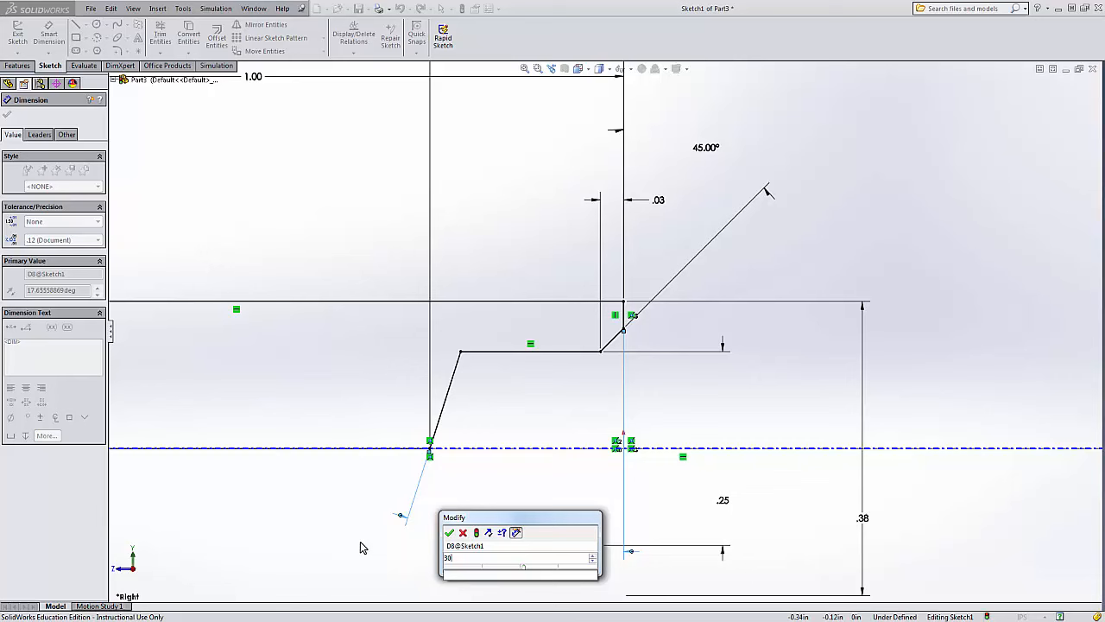
key(Return)
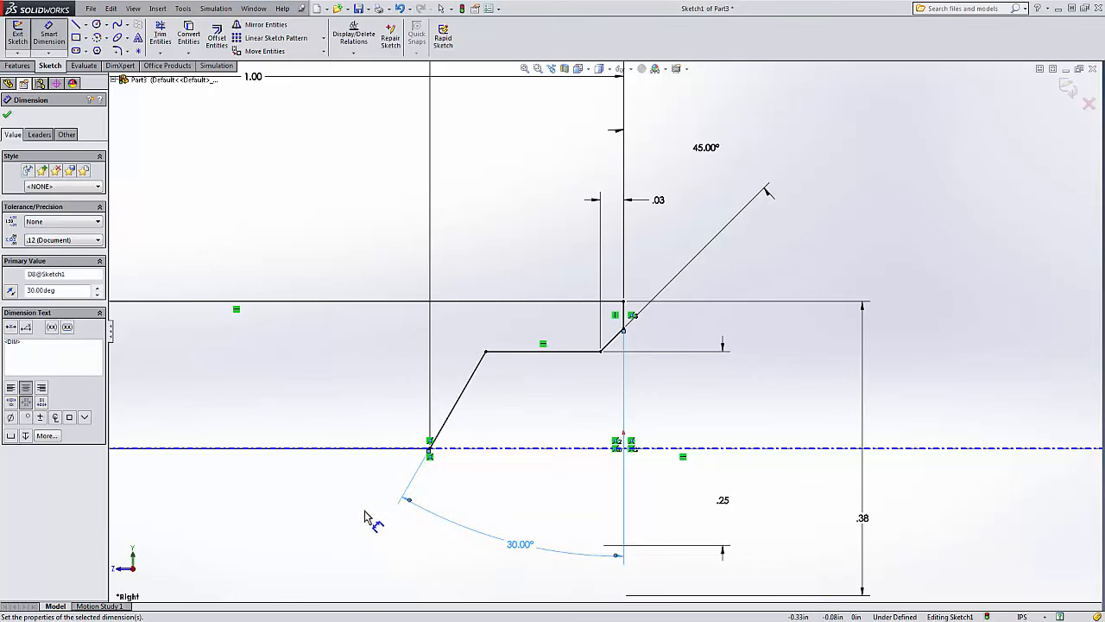
Dimension the profile's overall length from the arc's endpoint on the centerline to the vertical line above the origin as 1.25 in.
key(z)
key(z)
scroll(378, 477, up, 4)
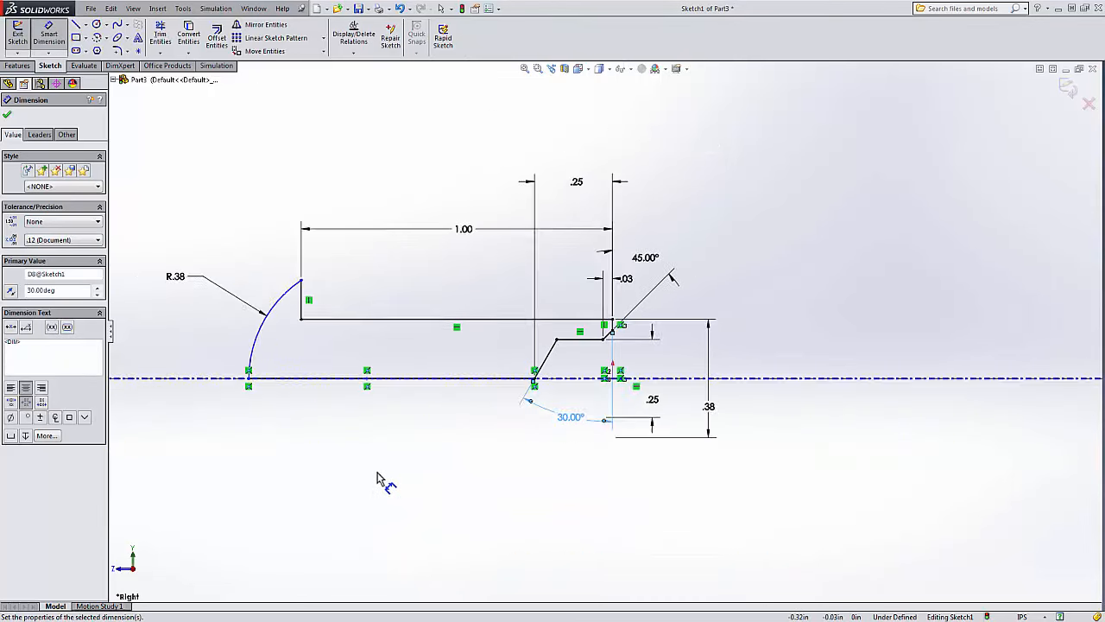
scroll(385, 345, down, 5)
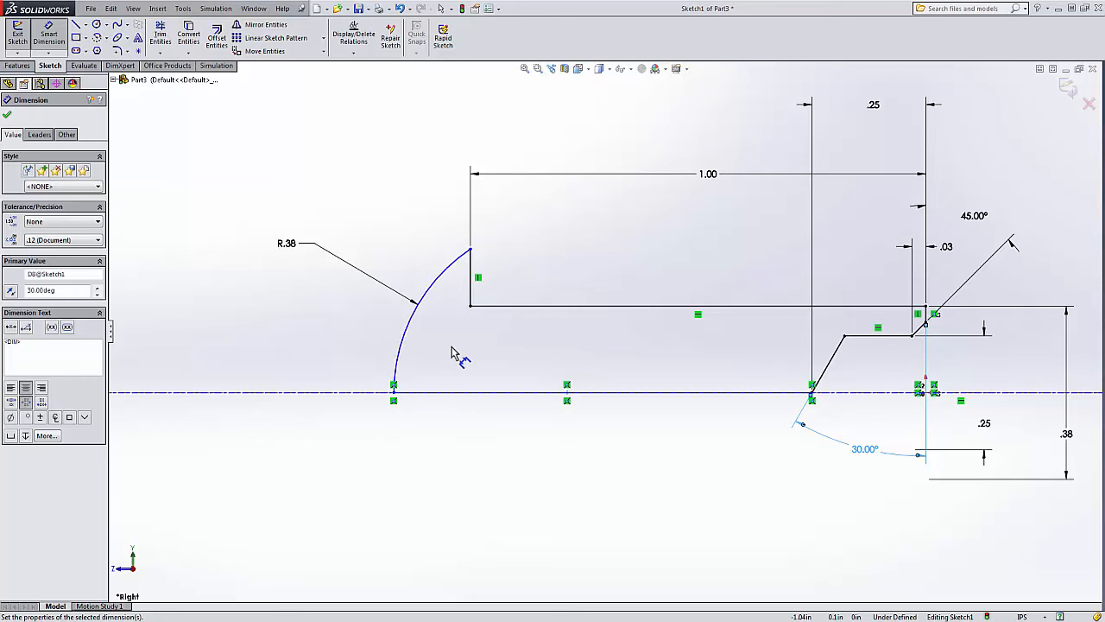
key(z)
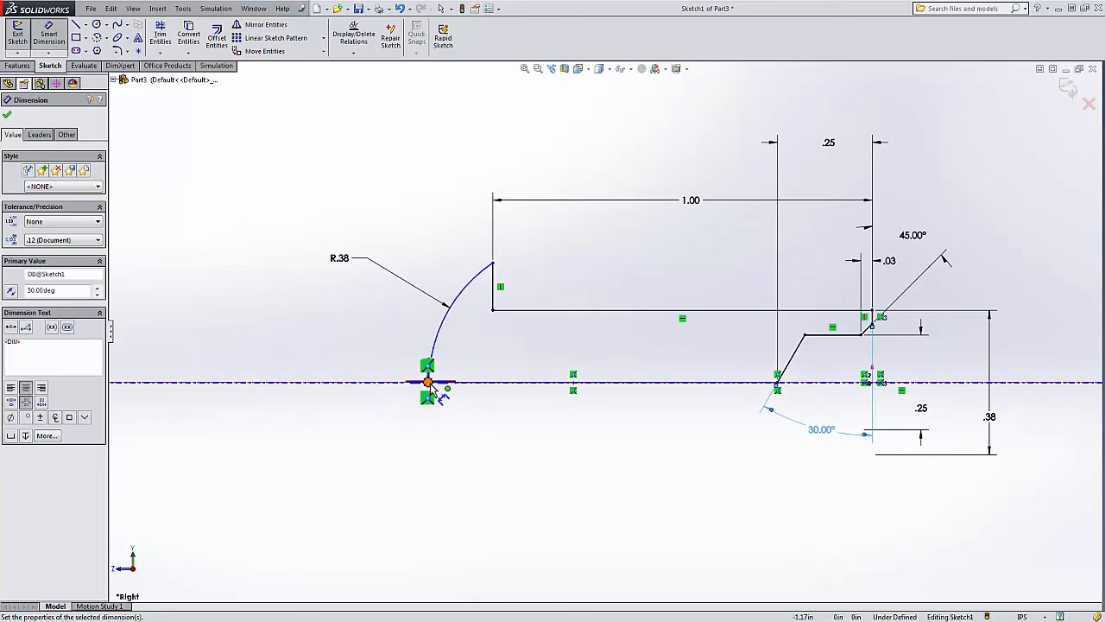
click(429, 381)
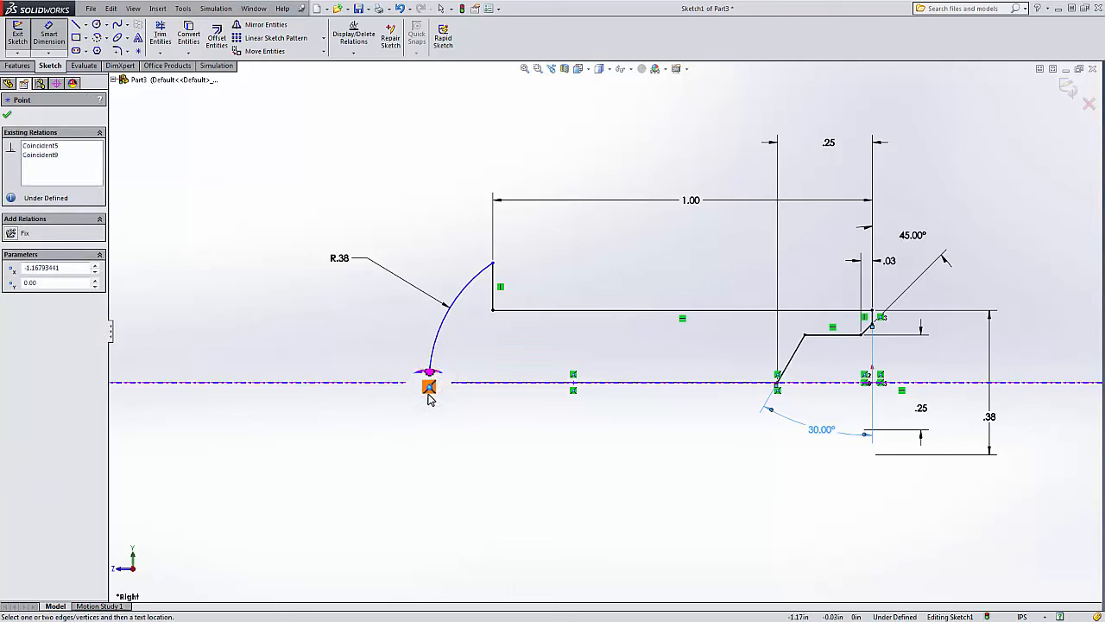
click(875, 320)
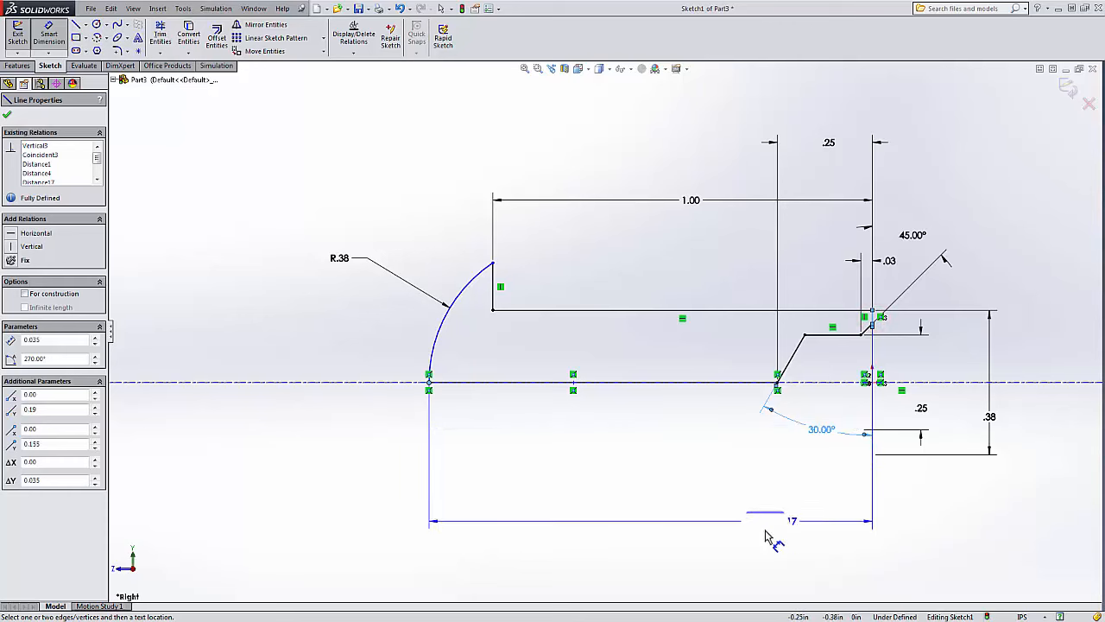
click(728, 535)
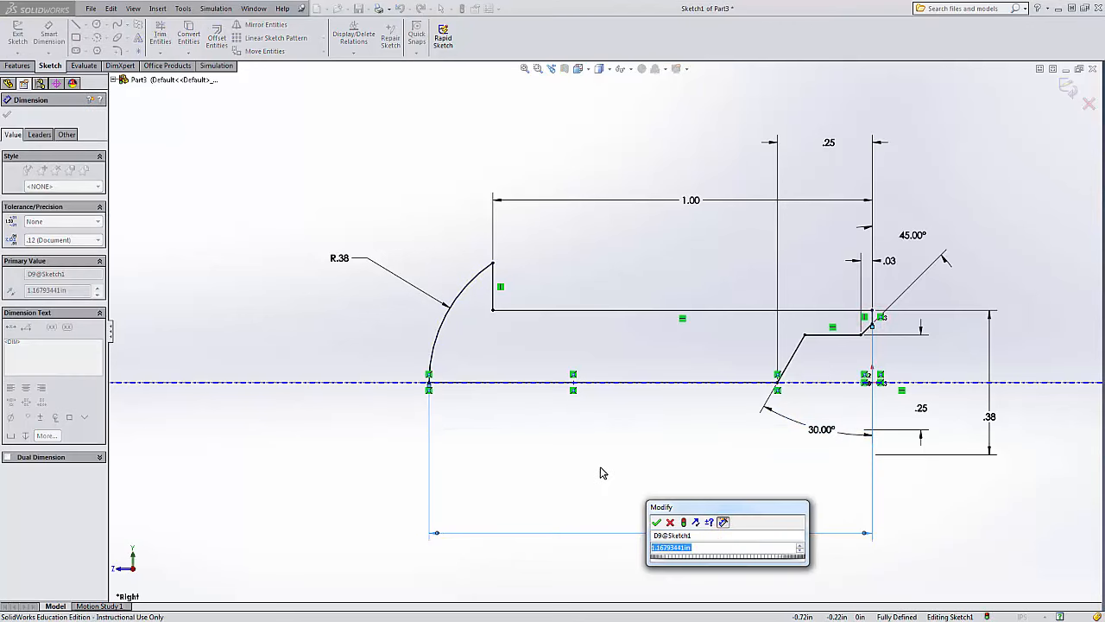
text(1.25)
key(Return)
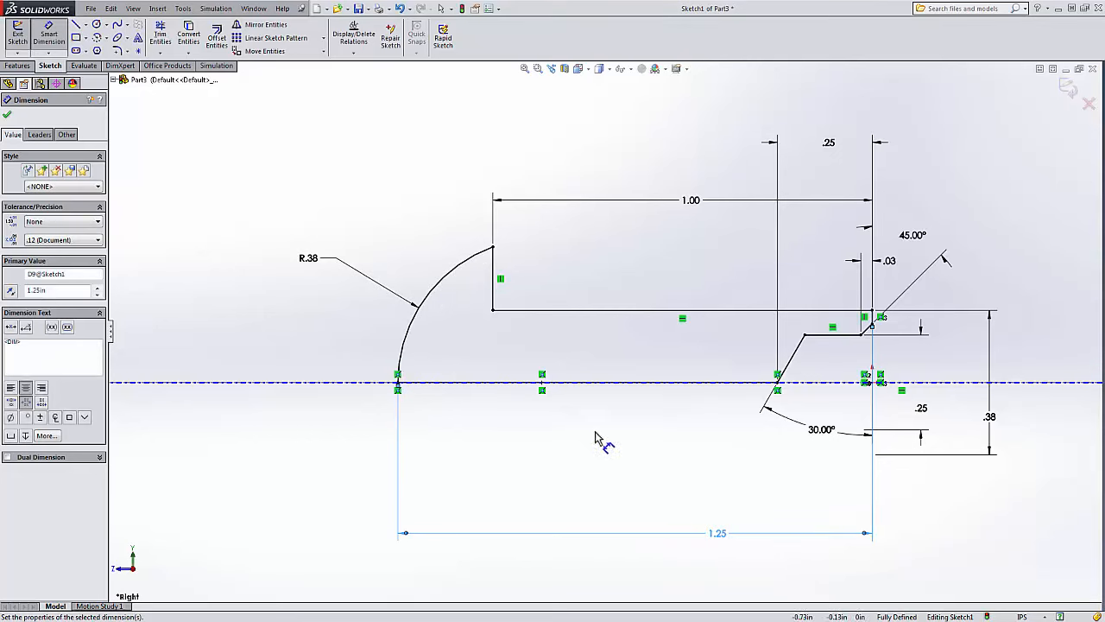
key(Escape)
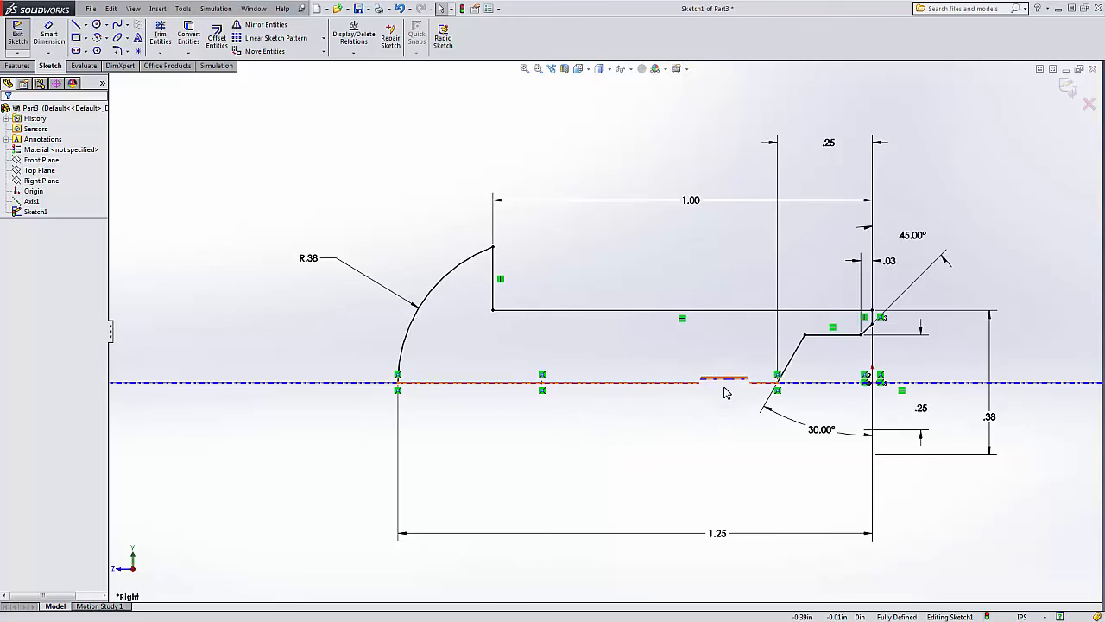
click(706, 387)
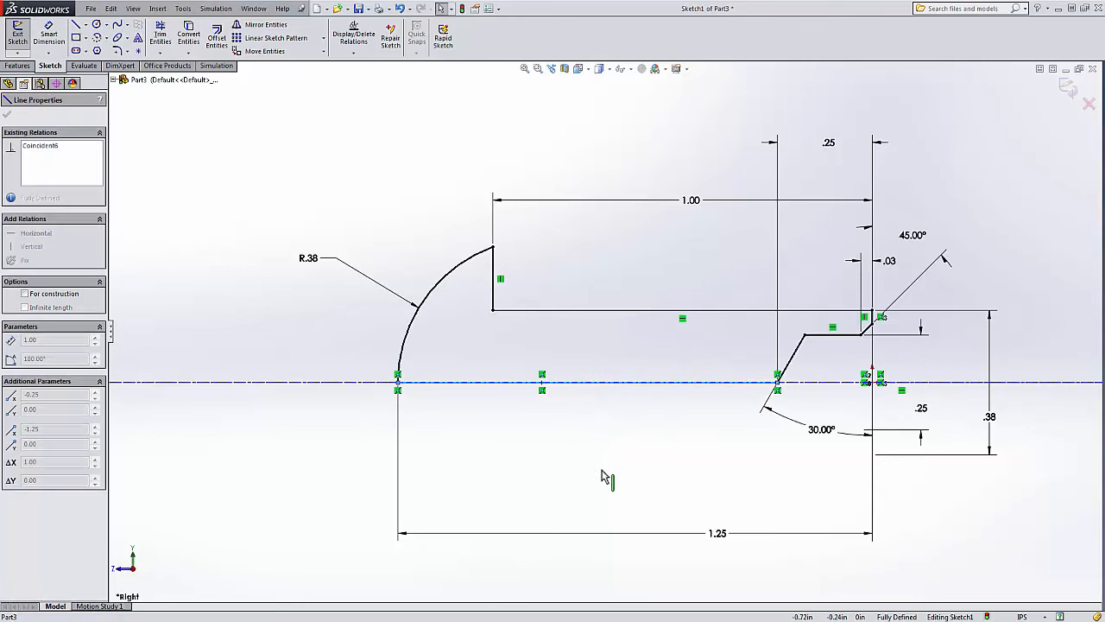
click(652, 436)
scroll(653, 436, down, 4)
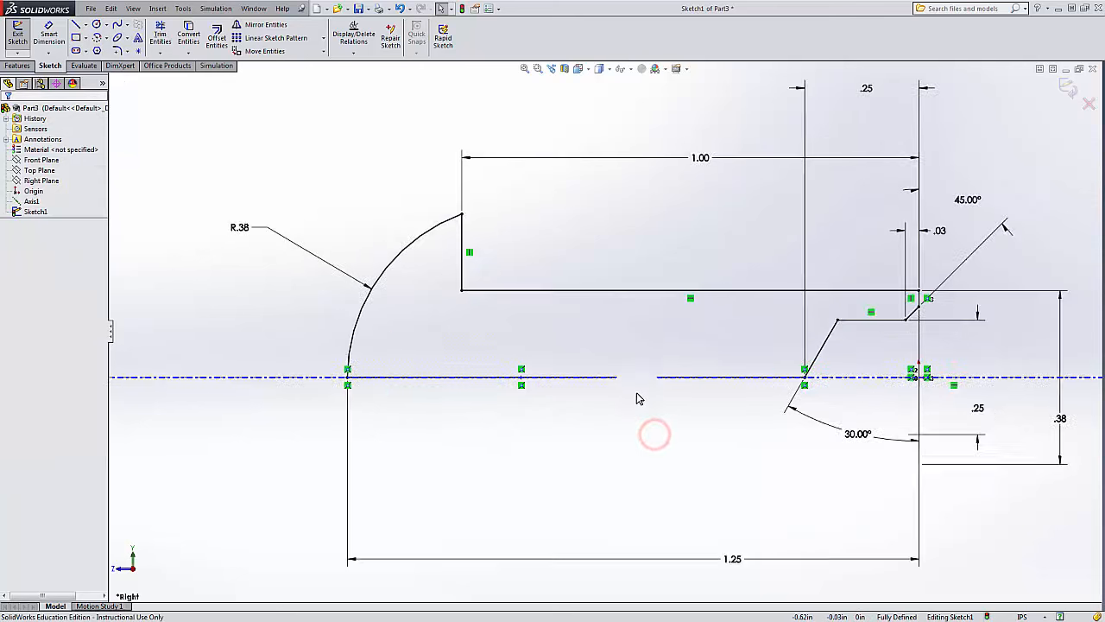
scroll(639, 382, up, 2)
scroll(639, 382, up, 3)
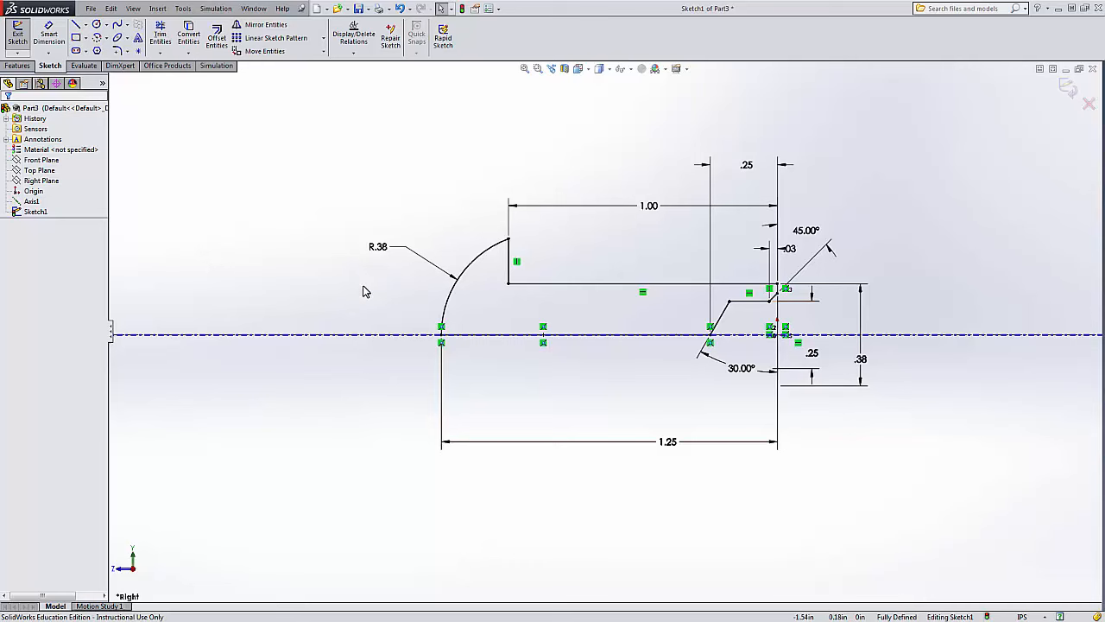
Hide the reference axis Axis1 that runs along the sketch's centerline.
right_click(34, 204)
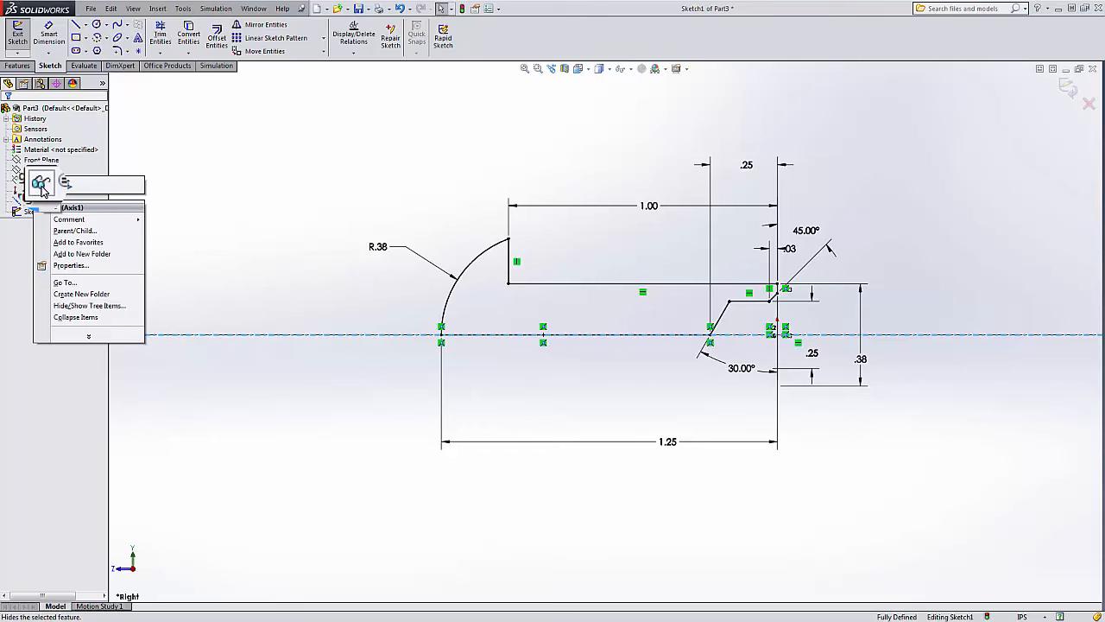
click(40, 184)
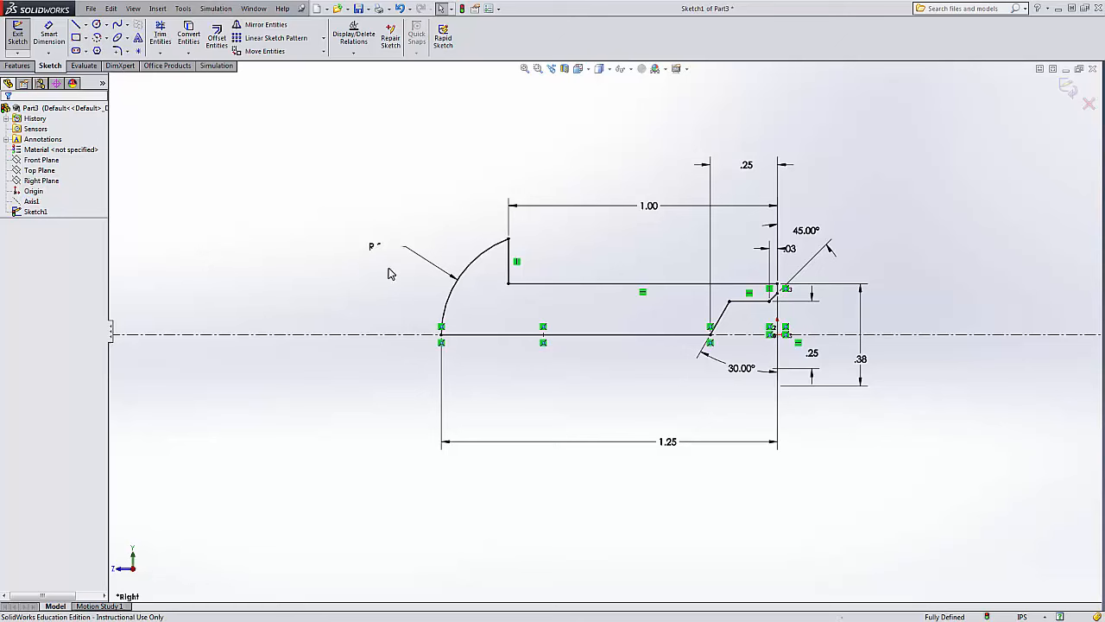
click(317, 311)
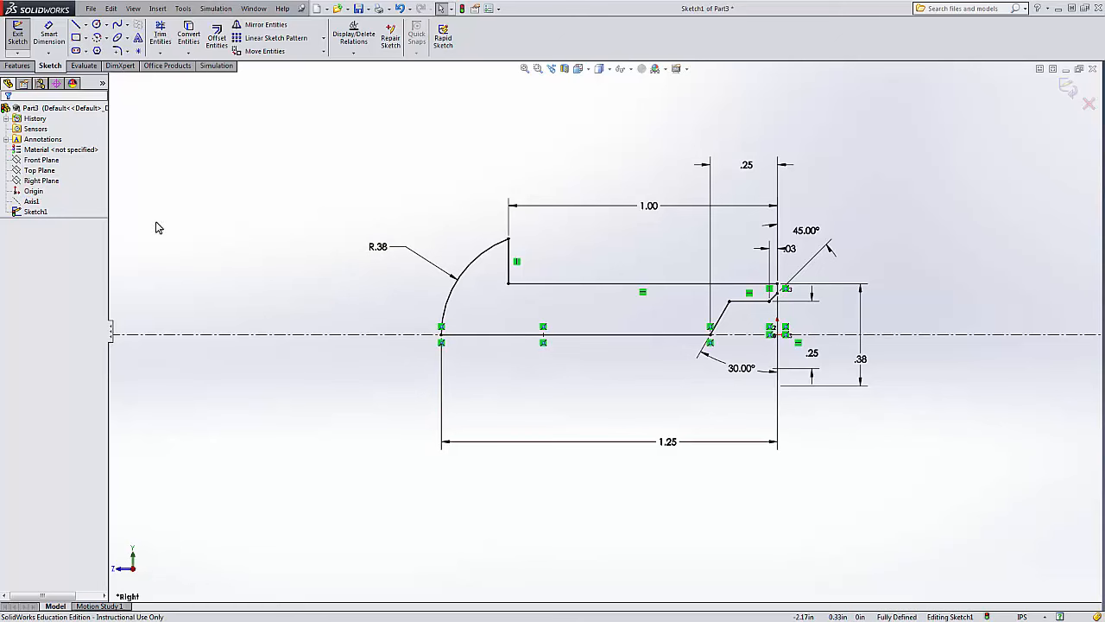
Show the reference axis Axis1 along the sketch's centerline, and hide it again.
right_click(35, 202)
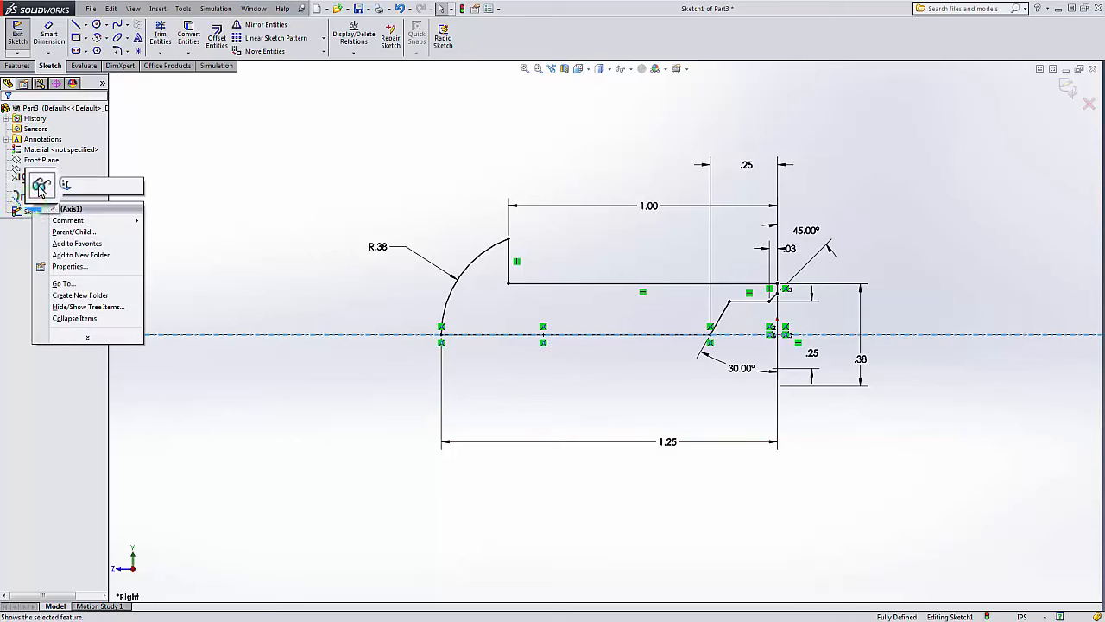
click(39, 186)
click(226, 186)
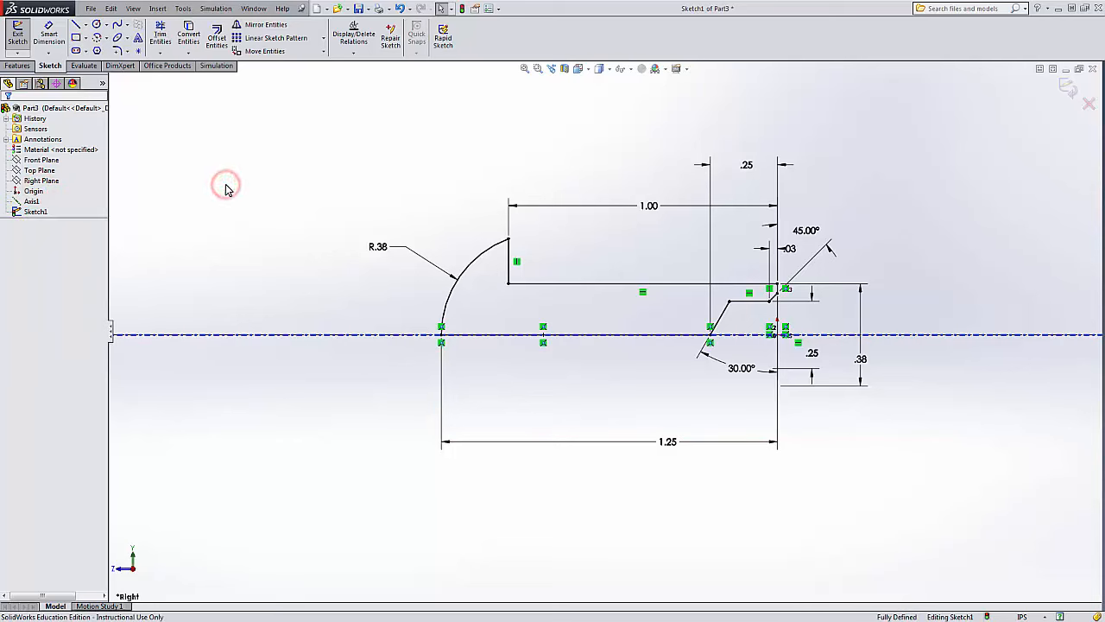
right_click(35, 202)
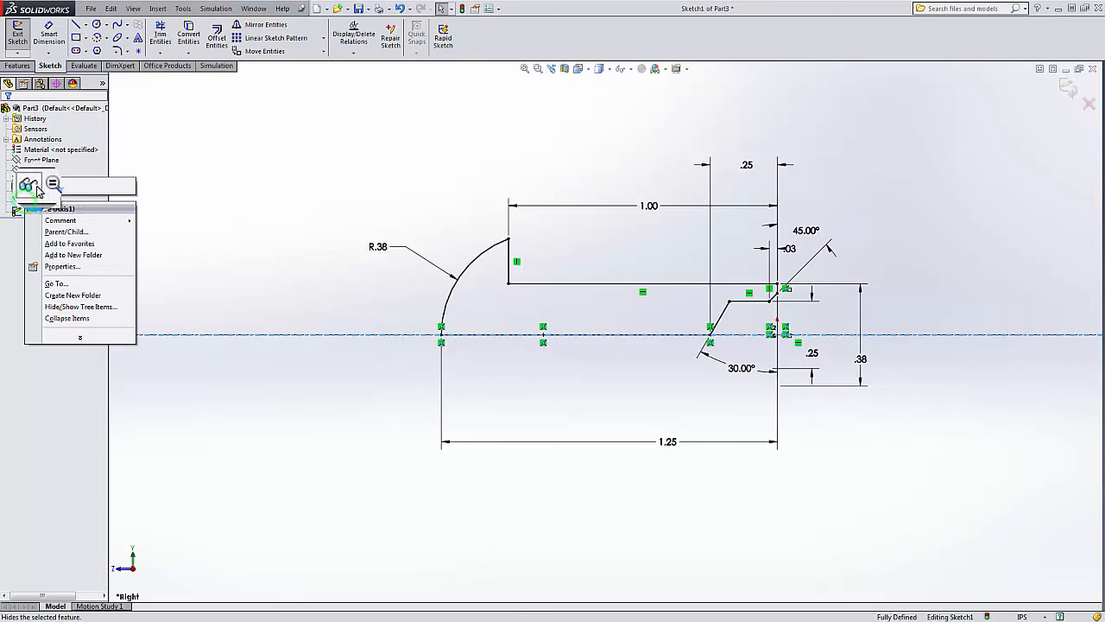
click(32, 186)
click(242, 223)
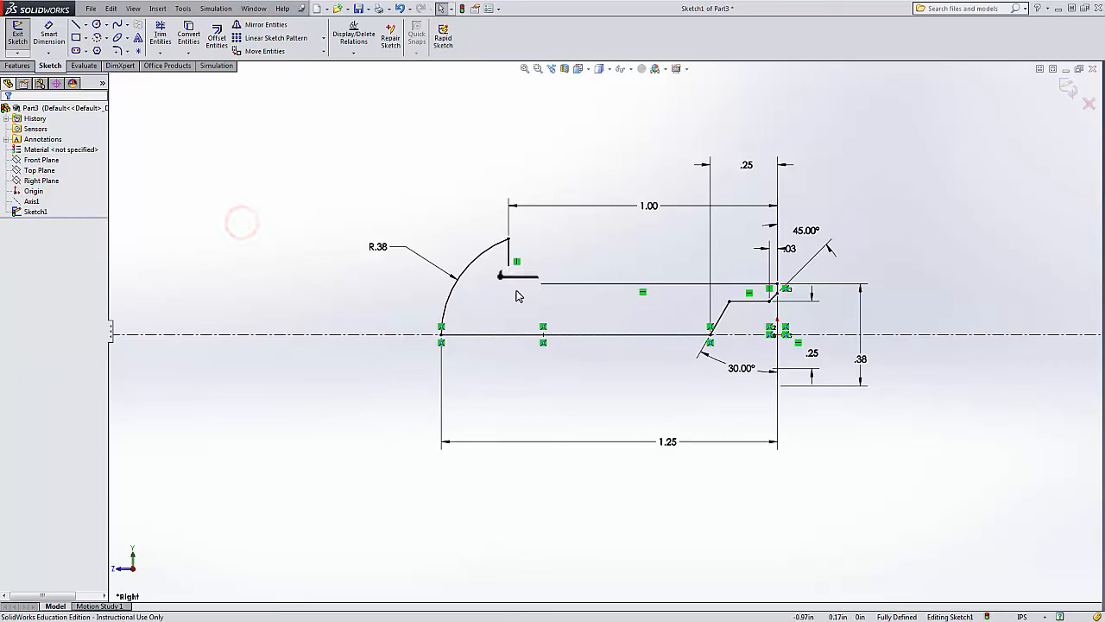
Finish the fully dimensioned half-profile sketch and exit sketch editing.
scroll(652, 327, up, 1)
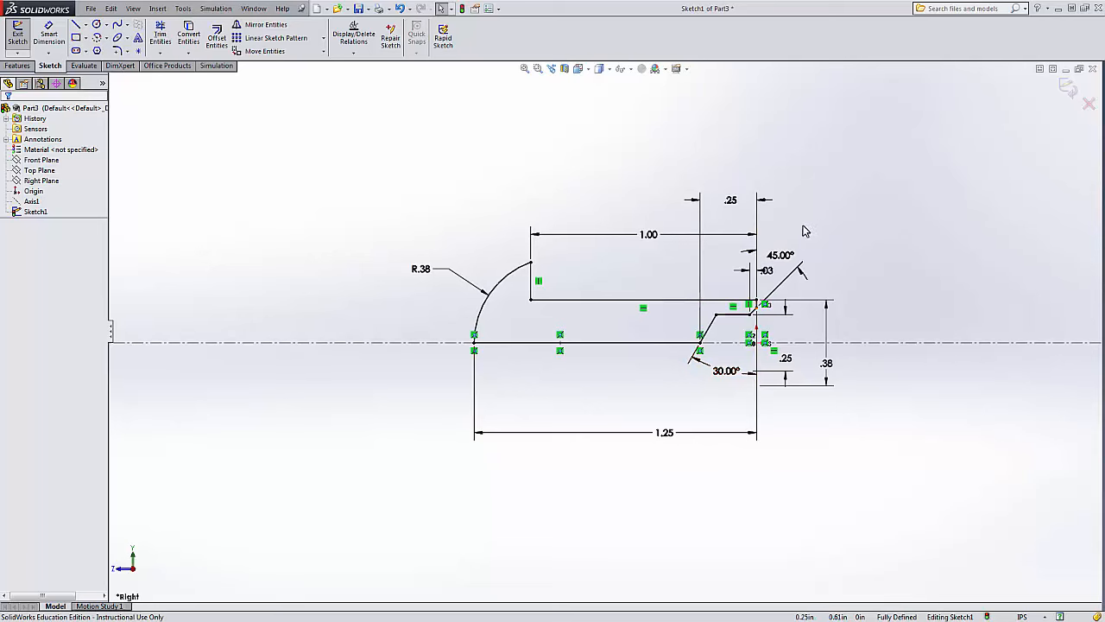
scroll(686, 264, down, 2)
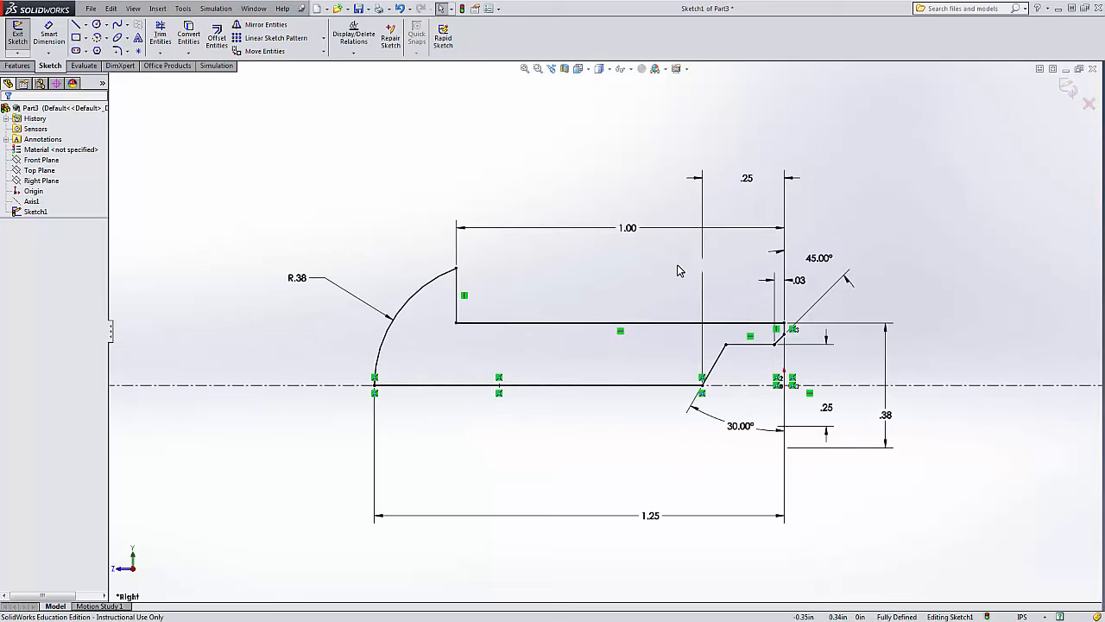
click(1068, 86)
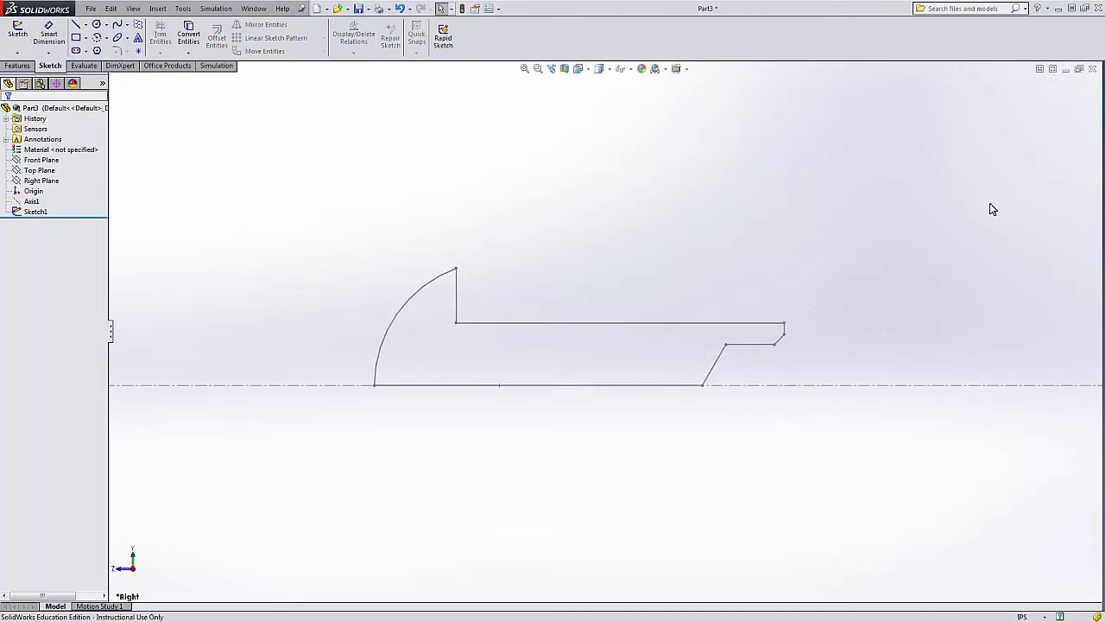
Reopen the half-profile sketch Sketch1 for editing, and exit it again without changes.
click(42, 215)
right_click(42, 215)
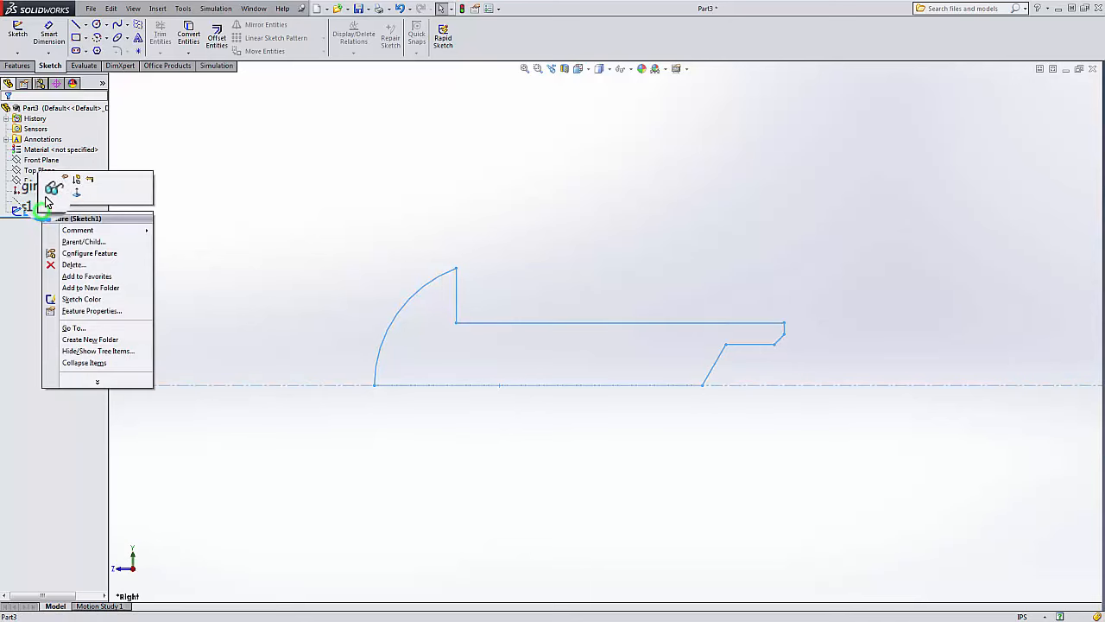
click(48, 182)
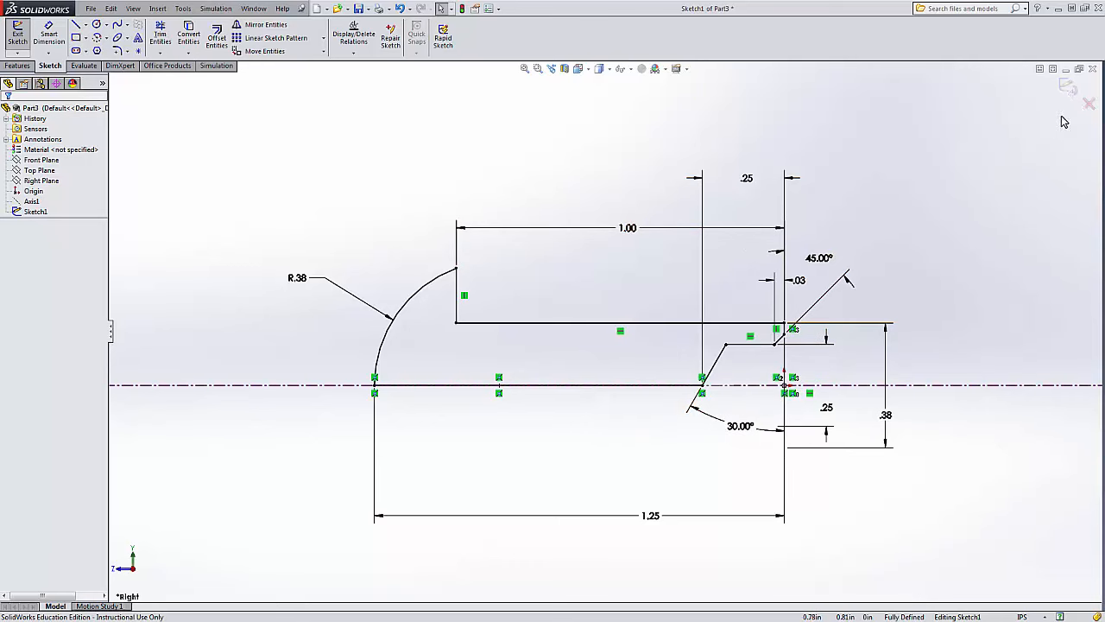
click(1071, 86)
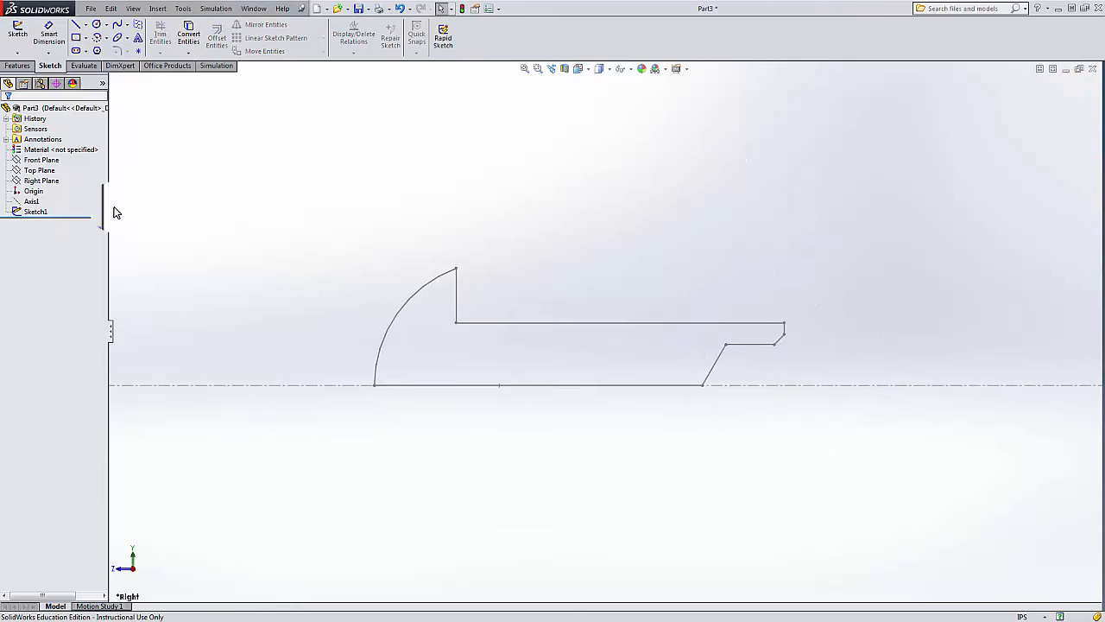
Revolve the half profile a full 360° about the sketch's centerline as a blind boss.
click(15, 66)
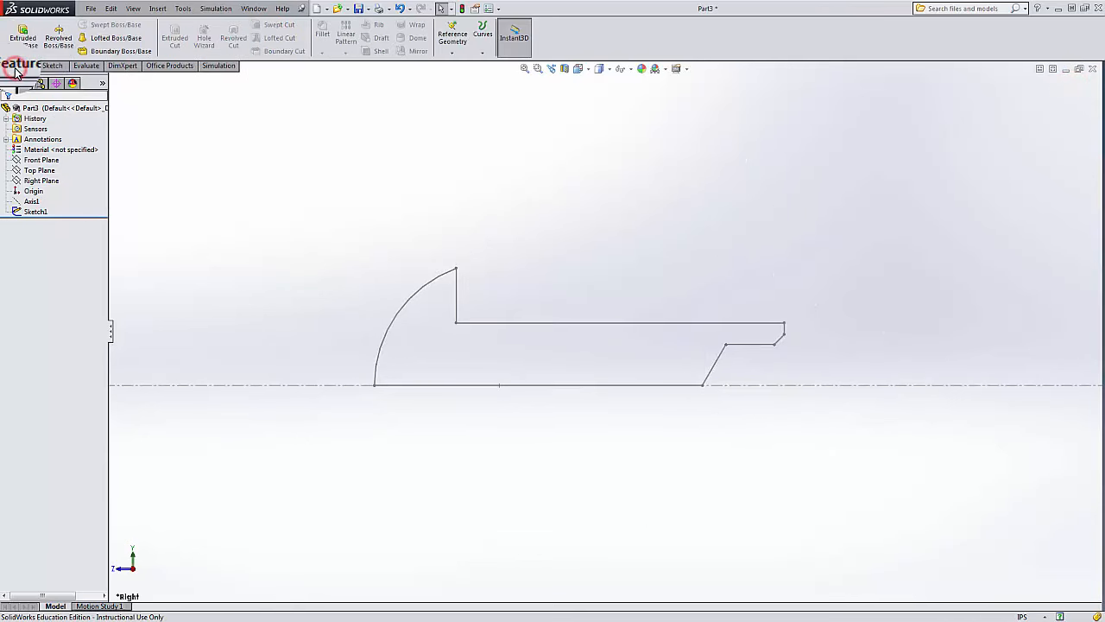
click(63, 40)
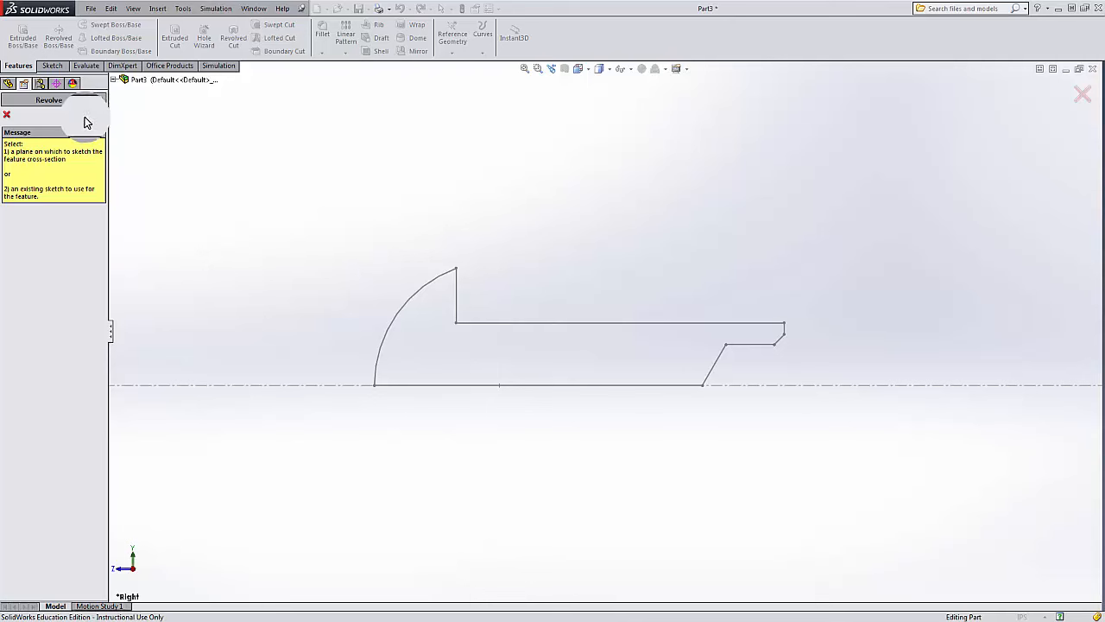
click(531, 323)
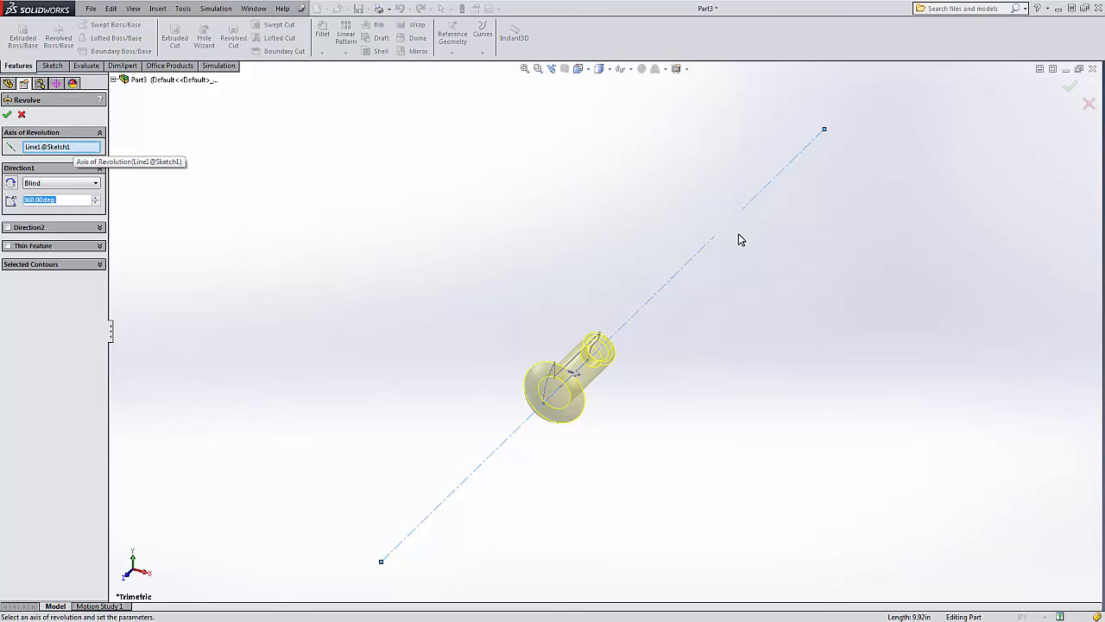
middle_drag(550, 258, 550, 155)
middle_drag(447, 211, 503, 228)
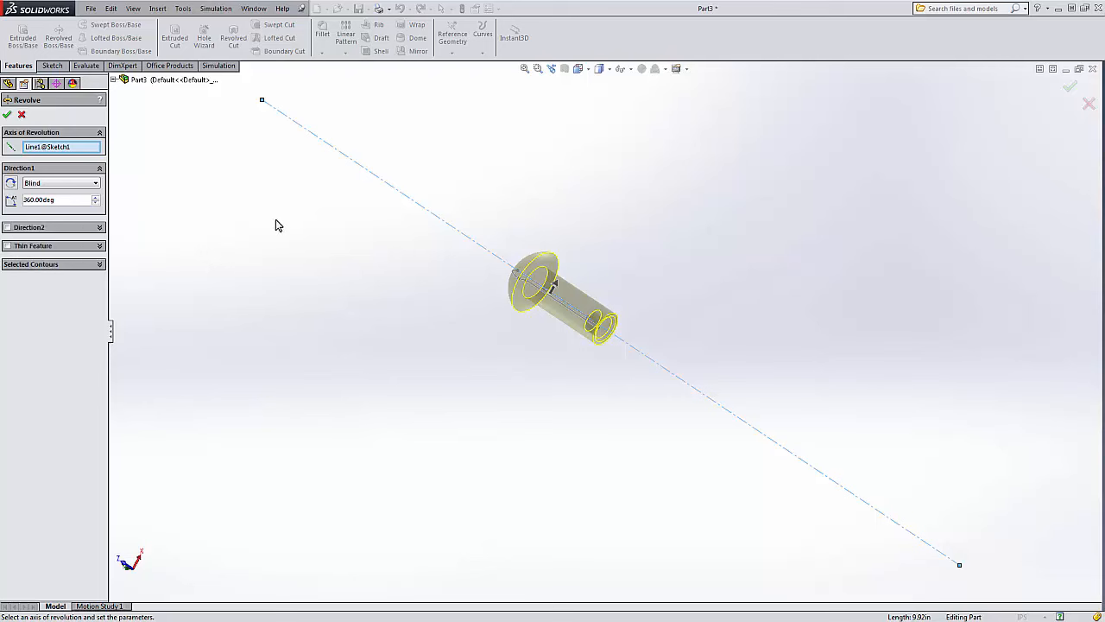
scroll(565, 251, down, 5)
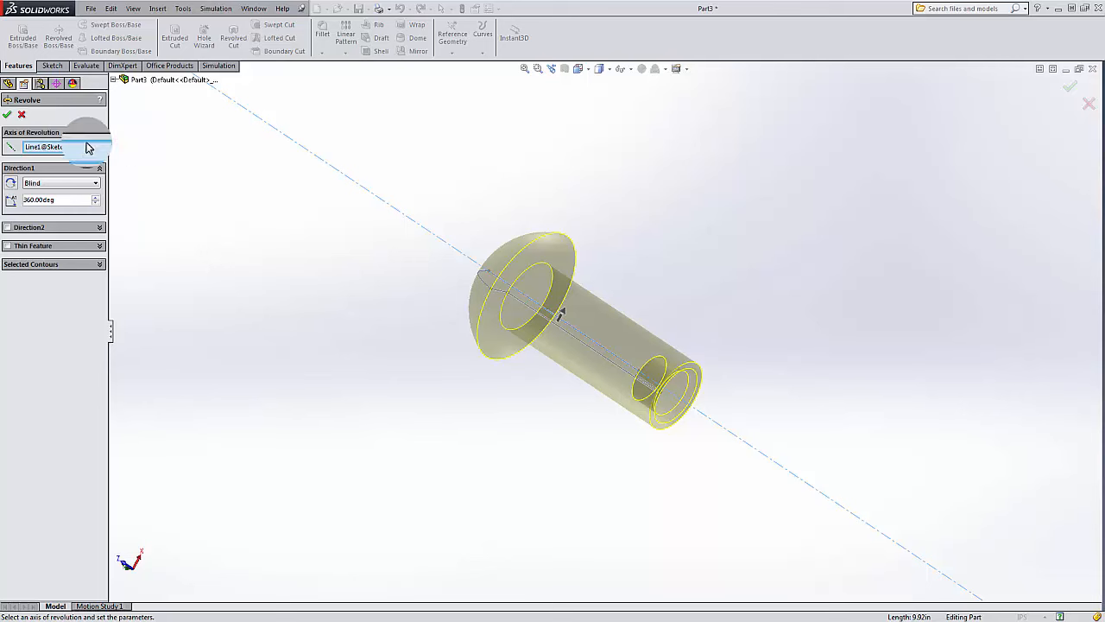
click(1070, 88)
click(776, 219)
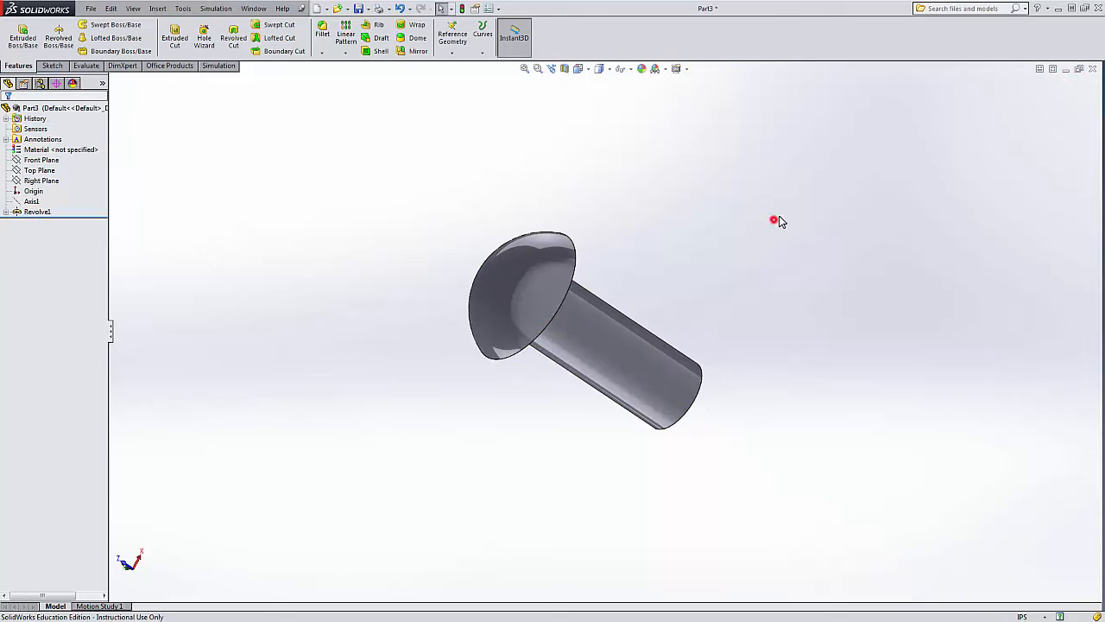
Examine the revolved part's domed head, shank and recessed end from several angles, and highlight Axis1 and the Front Plane against it.
middle_drag(728, 286, 702, 232)
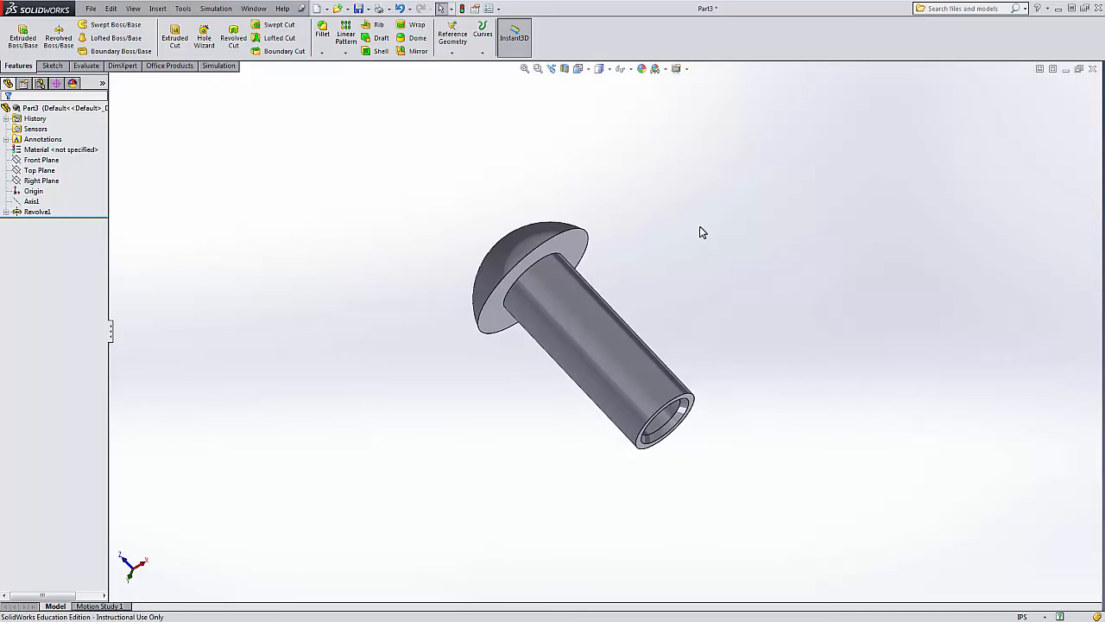
middle_drag(560, 321, 521, 384)
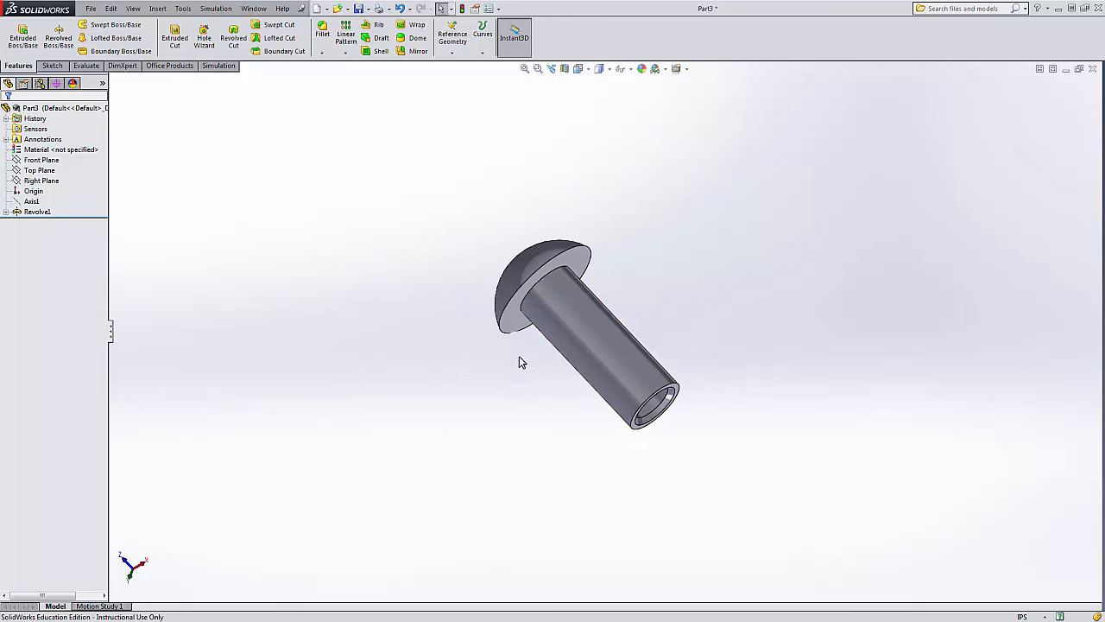
click(31, 201)
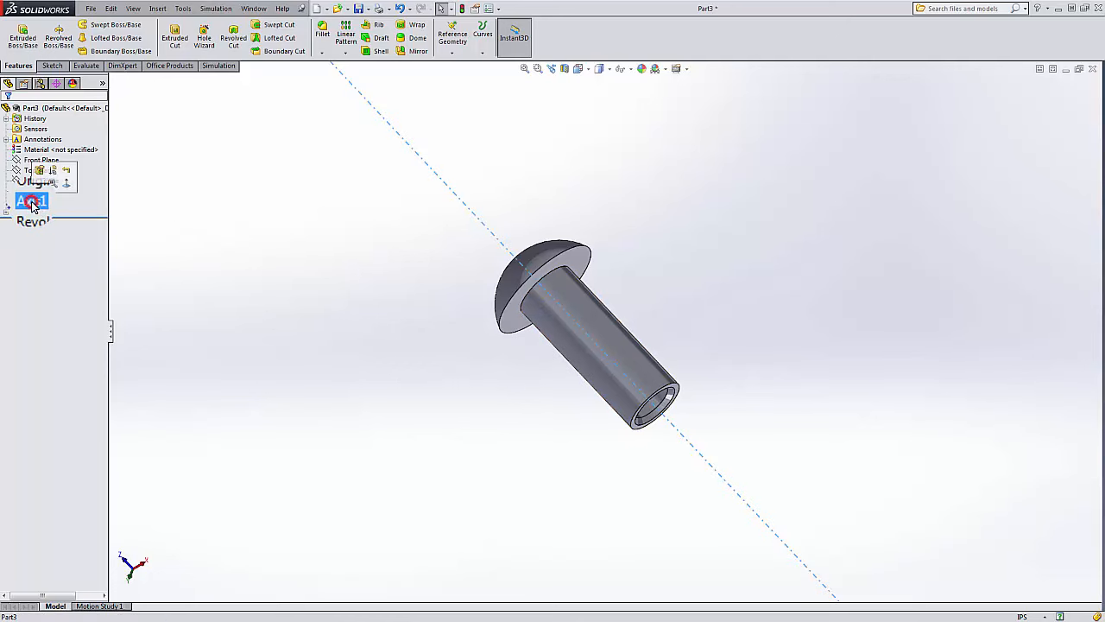
click(276, 276)
scroll(335, 291, up, 2)
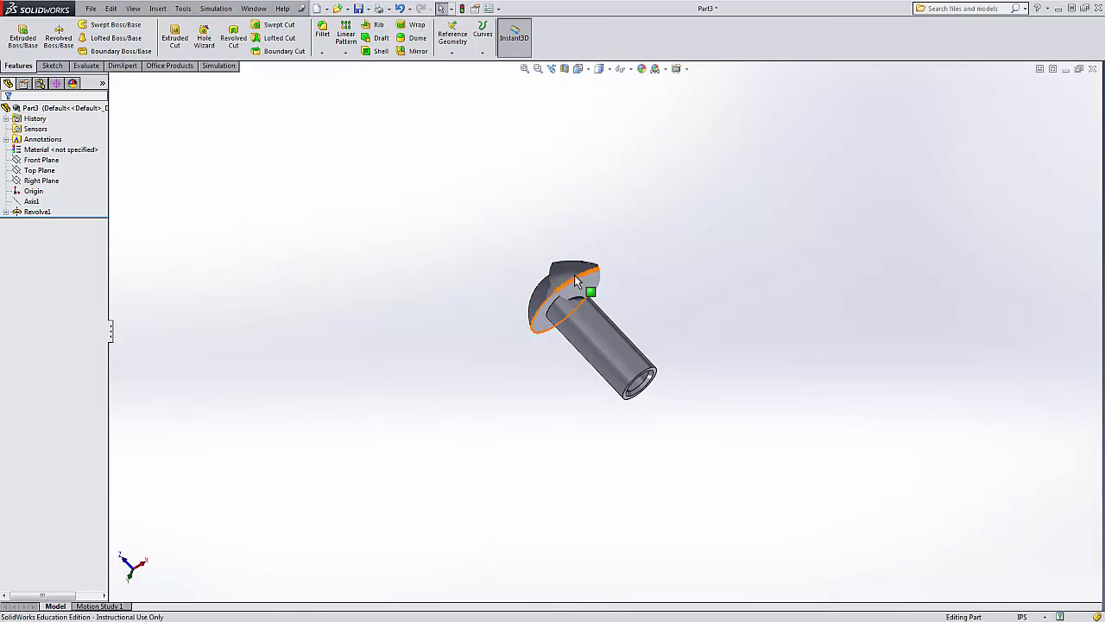
scroll(586, 338, down, 3)
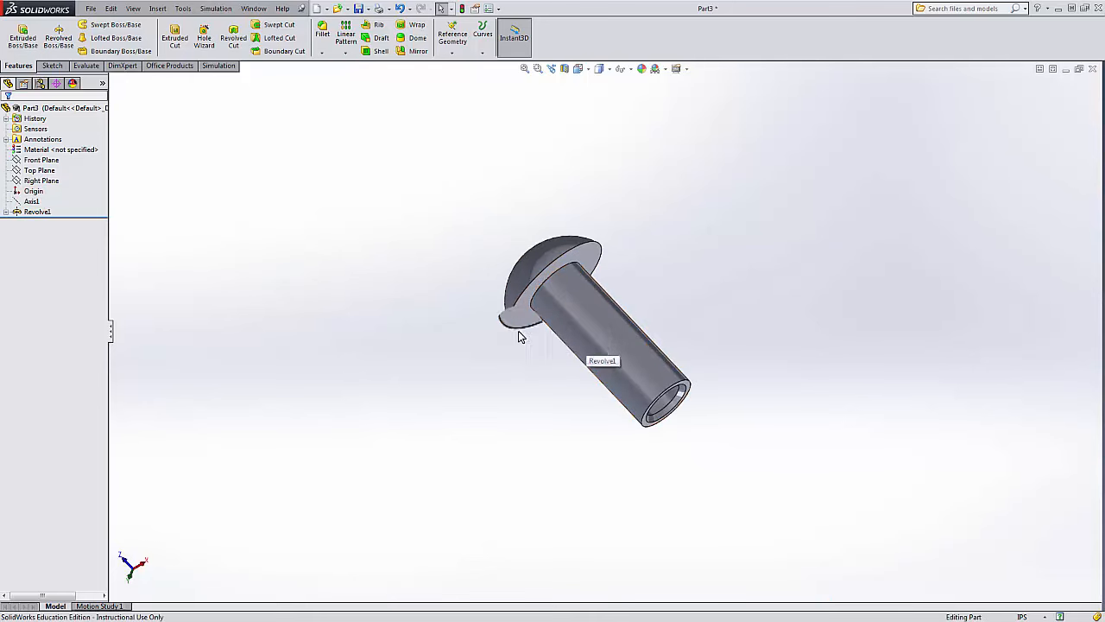
middle_drag(519, 336, 573, 450)
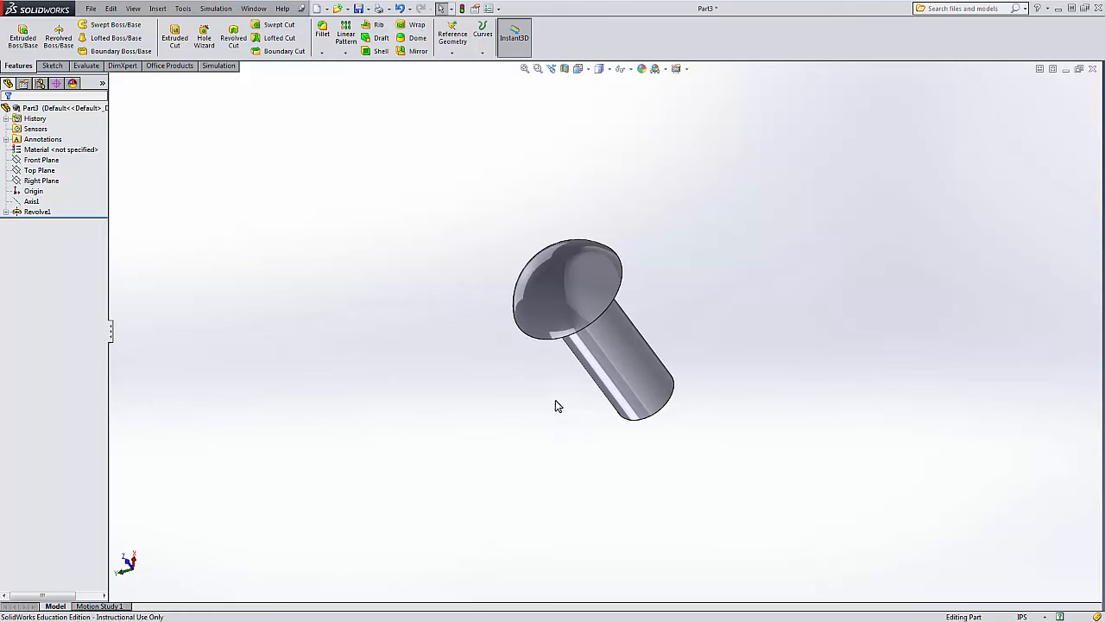
middle_drag(557, 405, 470, 278)
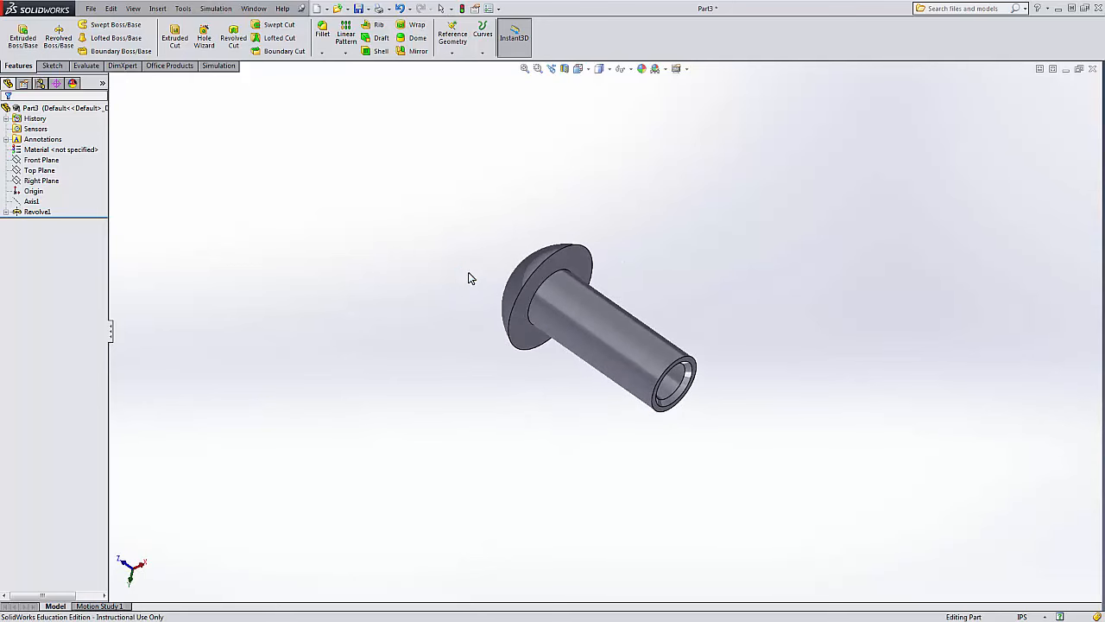
click(36, 161)
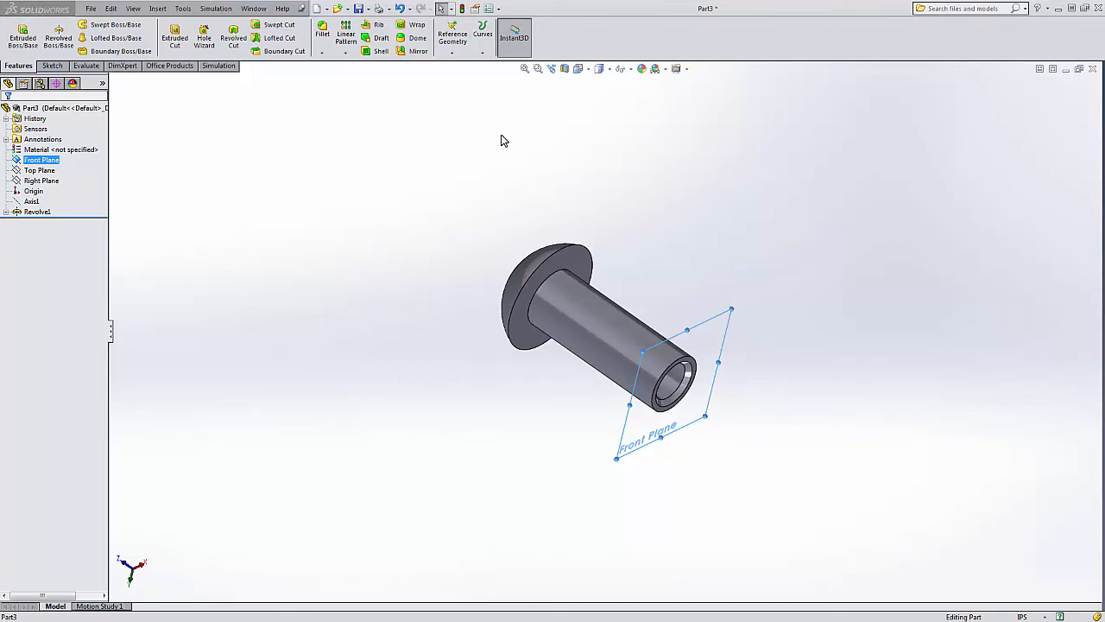
click(31, 201)
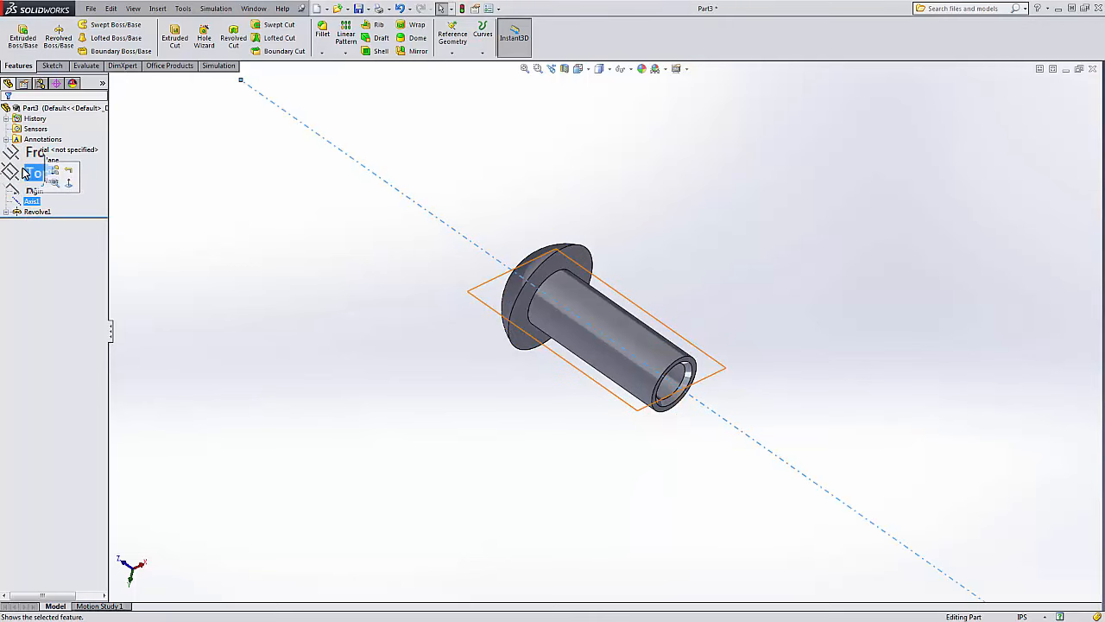
click(208, 218)
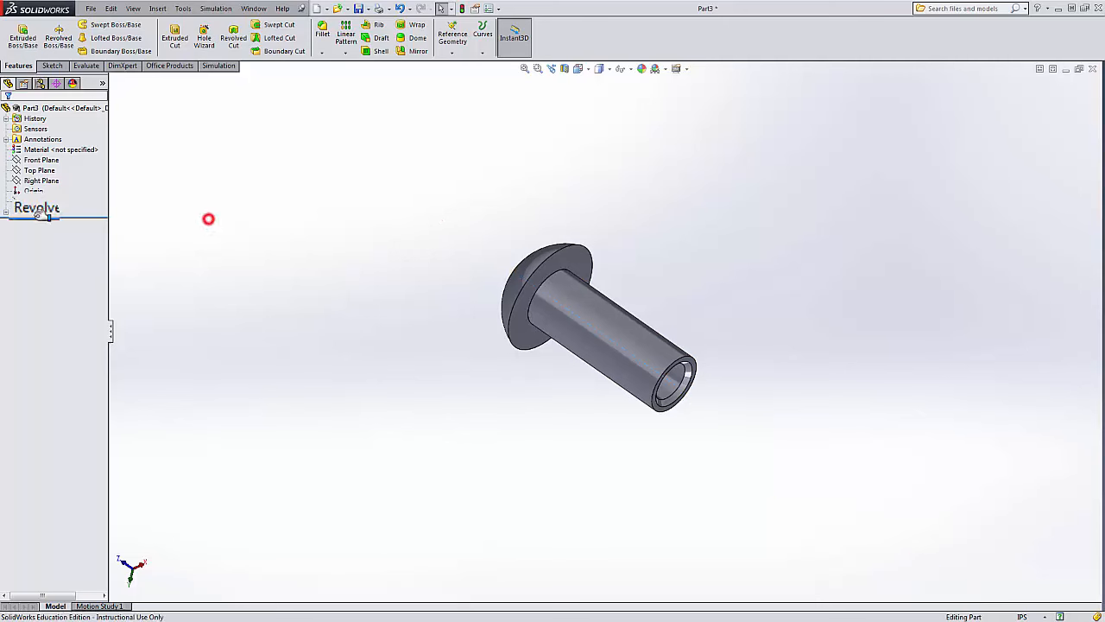
Open Sketch1 inside the revolve feature for editing and show its dimensions in an angled view.
click(5, 212)
click(36, 222)
right_click(38, 222)
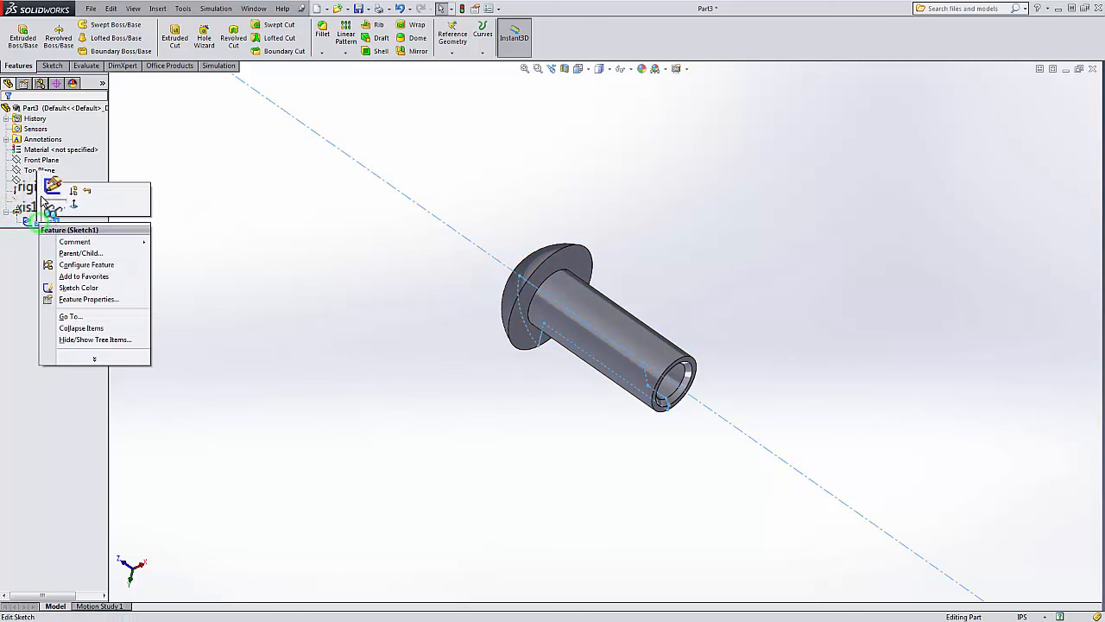
click(50, 190)
middle_drag(372, 279, 422, 177)
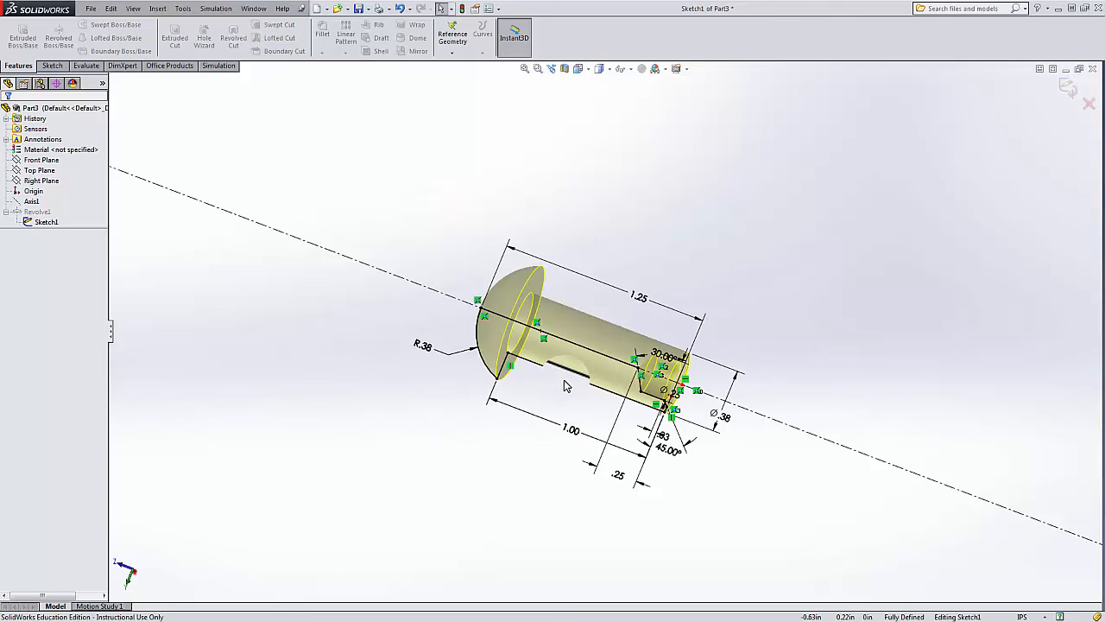
scroll(565, 388, down, 4)
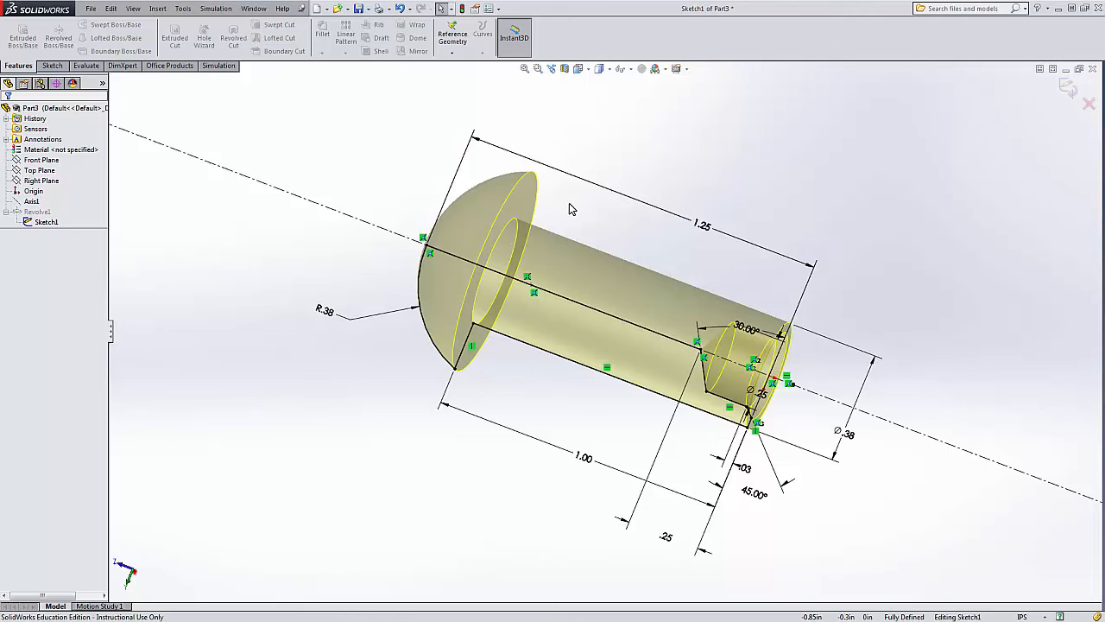
Move the recess's diameter dimension outward past the profile's open end, and select the shank's diameter dimension.
drag(762, 394, 836, 418)
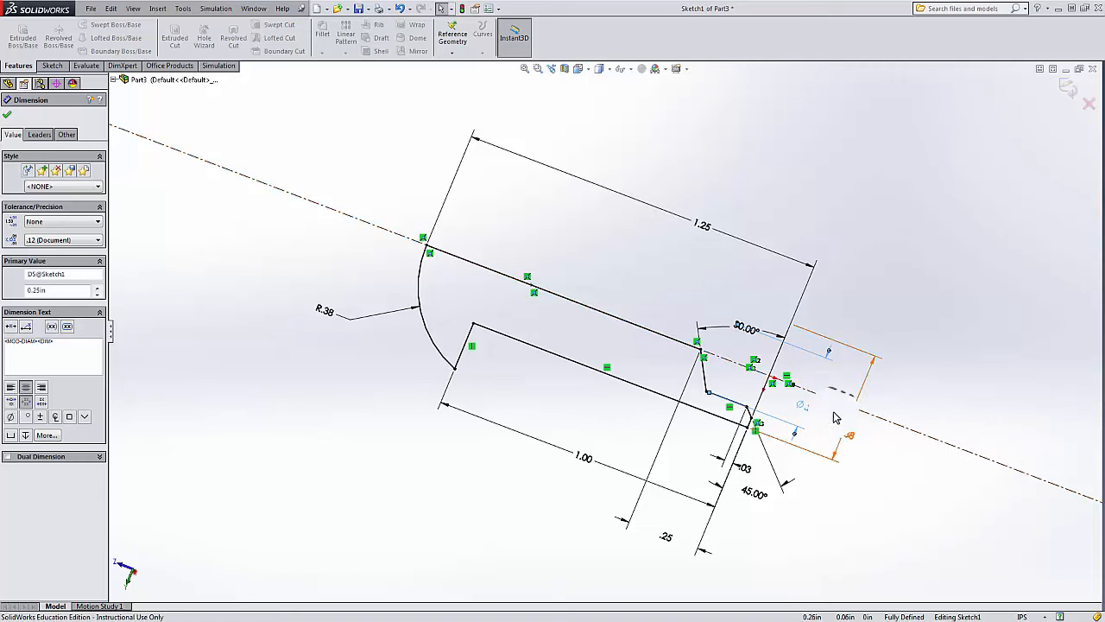
scroll(836, 418, down, 3)
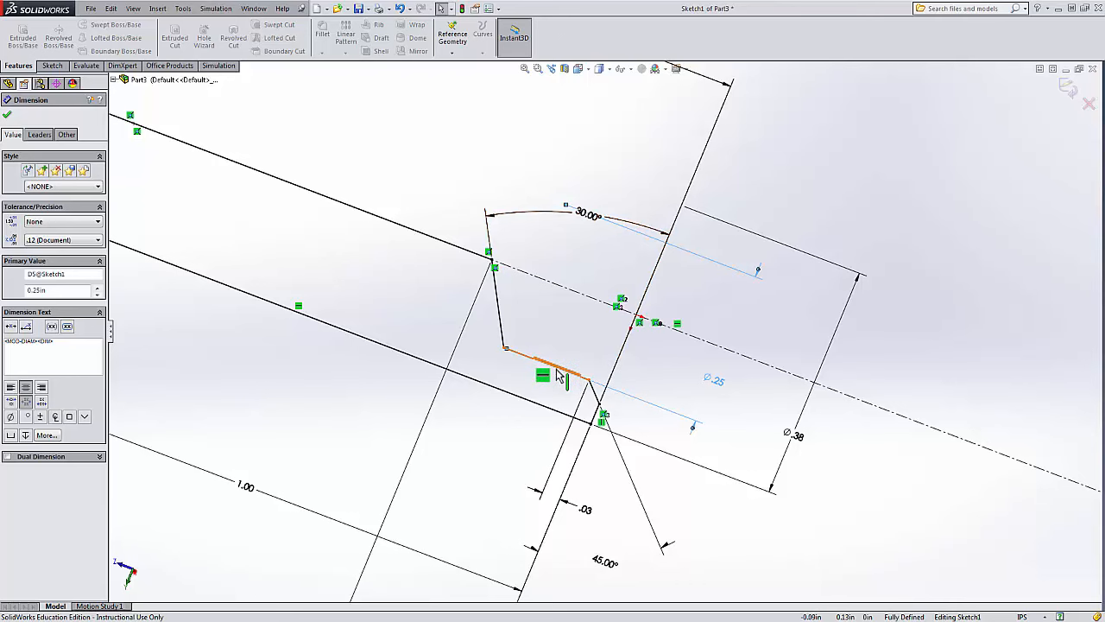
scroll(717, 397, up, 3)
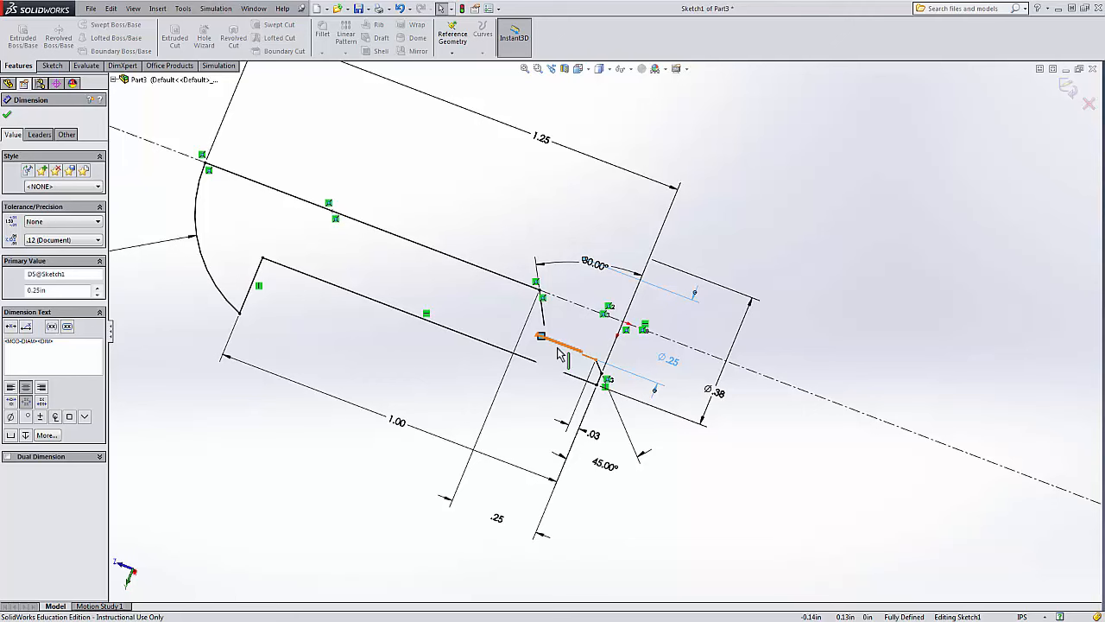
drag(559, 354, 605, 366)
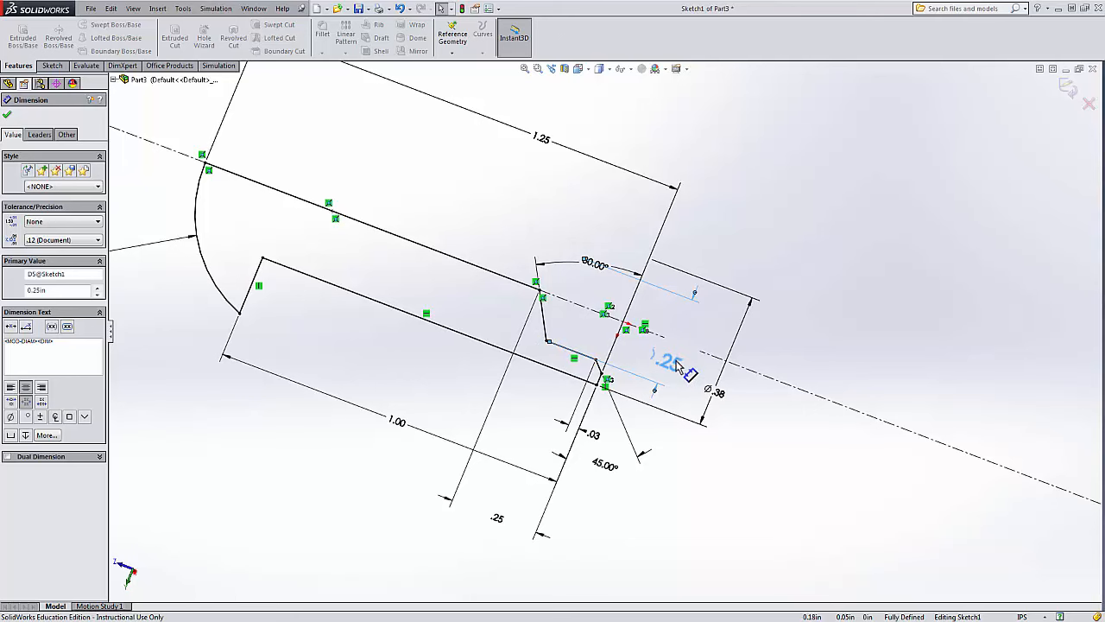
click(835, 327)
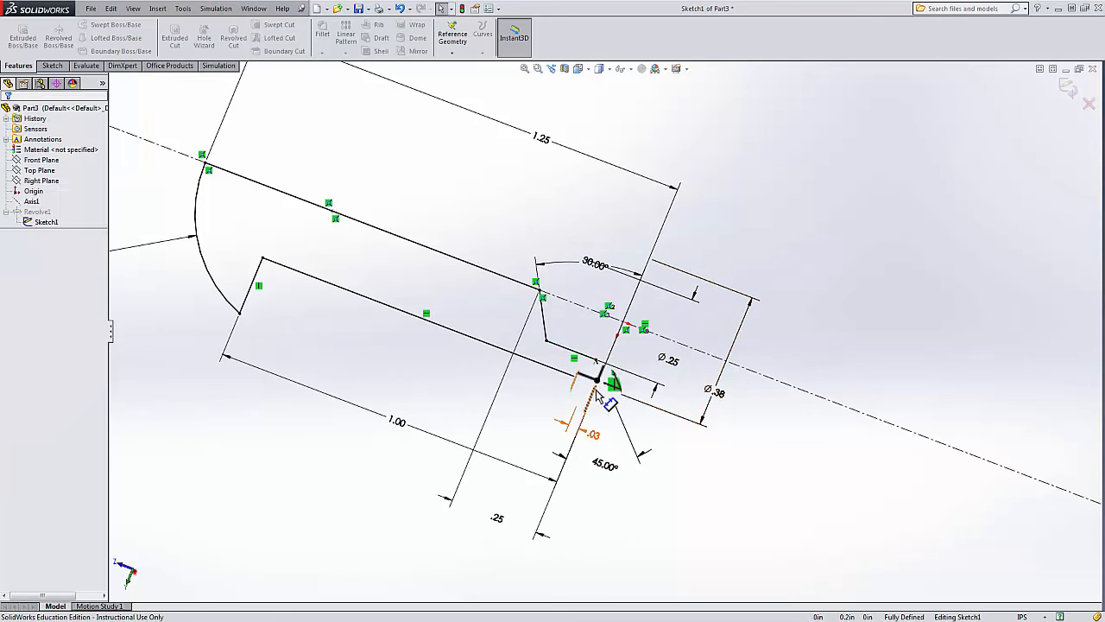
click(715, 390)
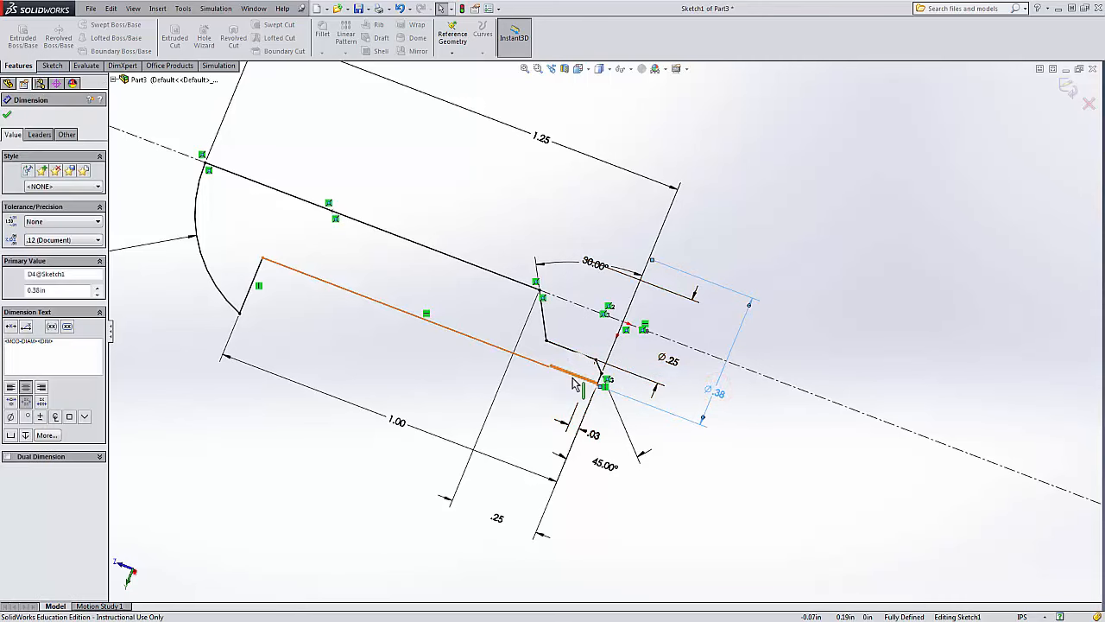
Highlight the shank's outer profile line, clear the selection, and examine the recess and chamfer dimensions at the profile's open end.
click(573, 380)
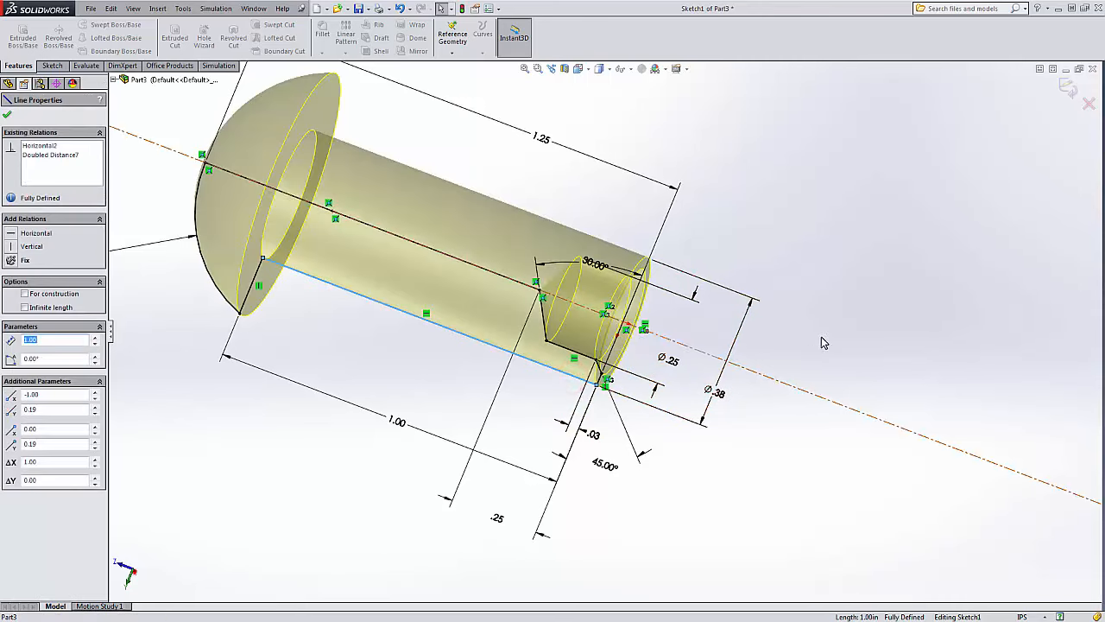
click(845, 314)
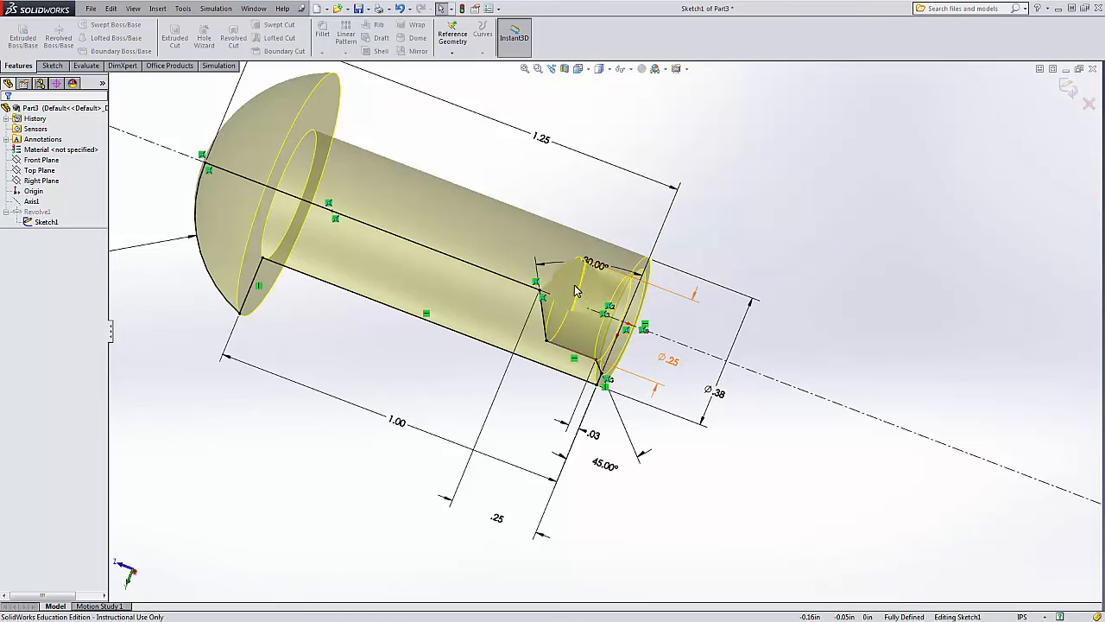
scroll(592, 321, up, 2)
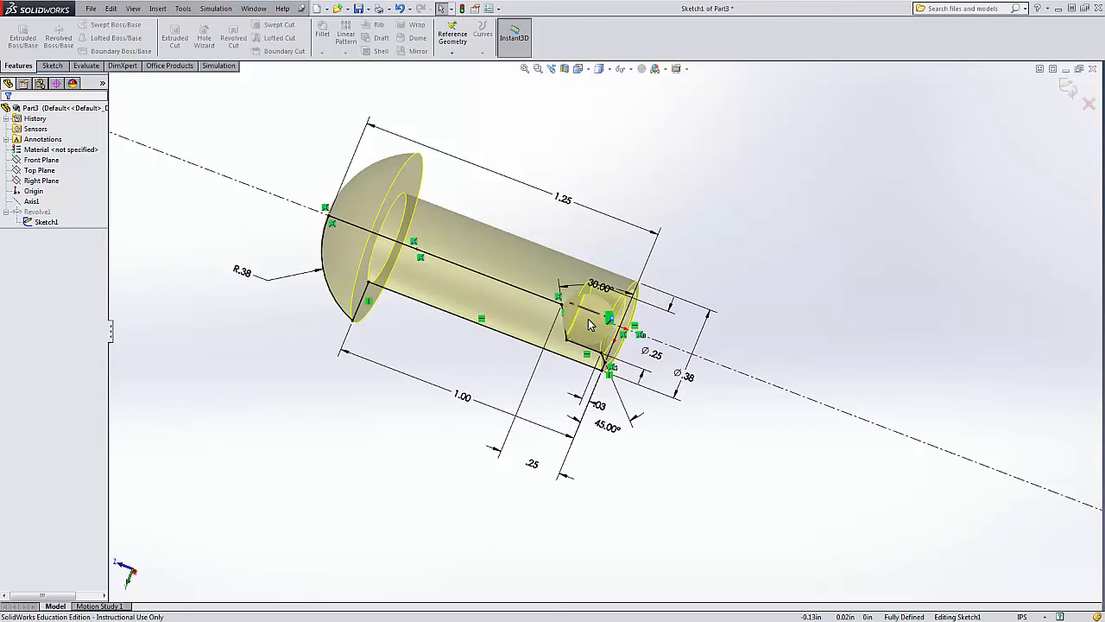
scroll(590, 324, down, 5)
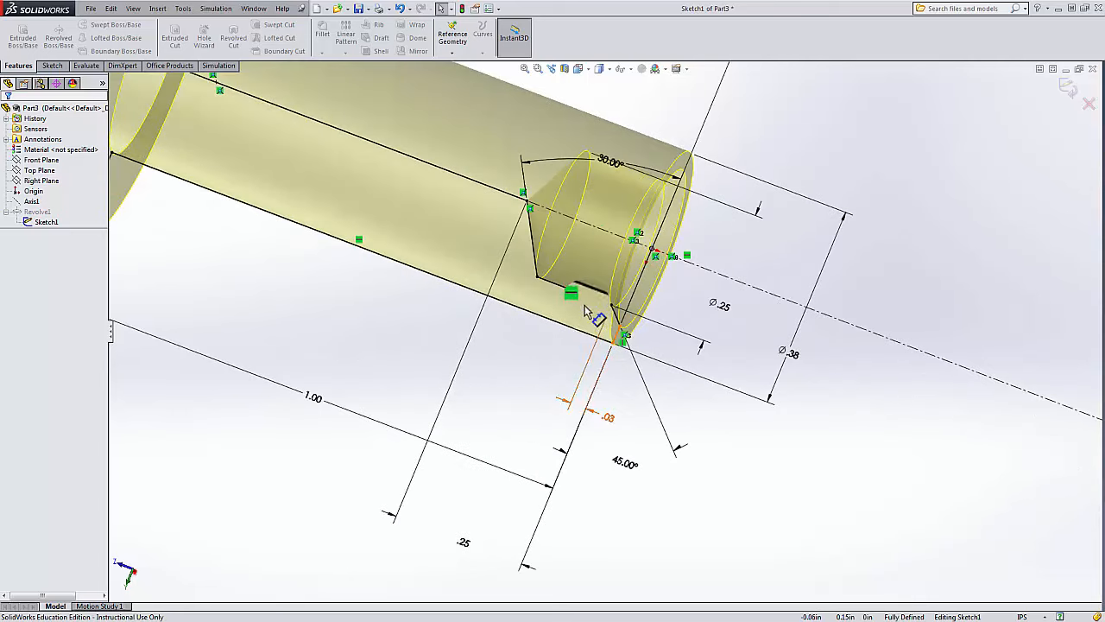
scroll(575, 313, up, 2)
scroll(575, 312, up, 1)
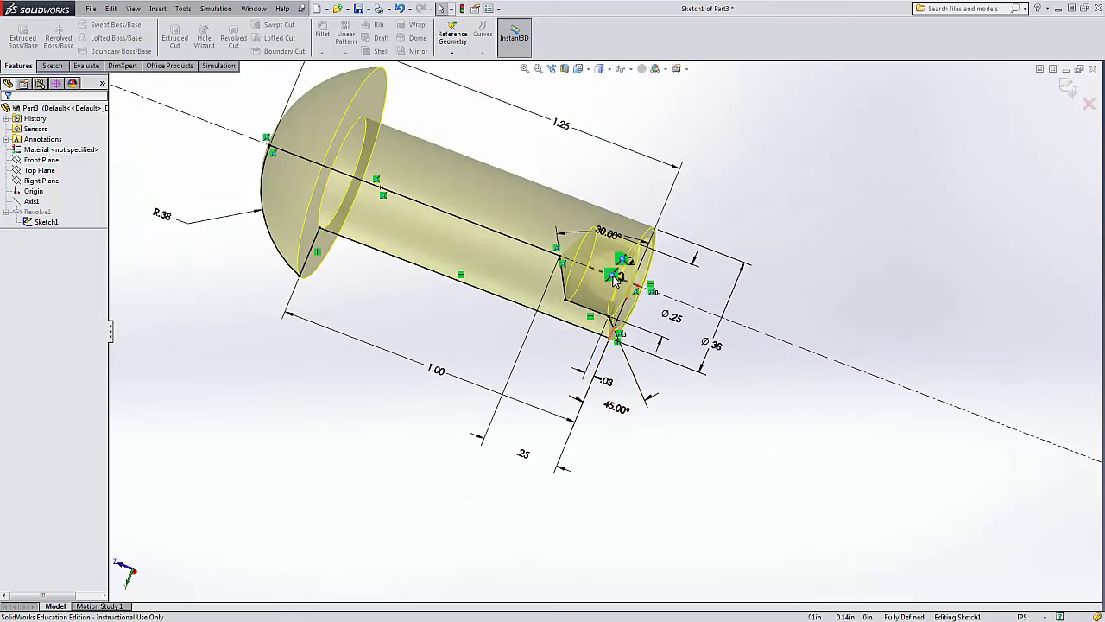
Move the 30° and 45° angle dimensions farther away from the profile, and exit the sketch.
mouse_move(605, 232)
mouse_down()
mouse_move(590, 163)
mouse_move(607, 173)
mouse_up()
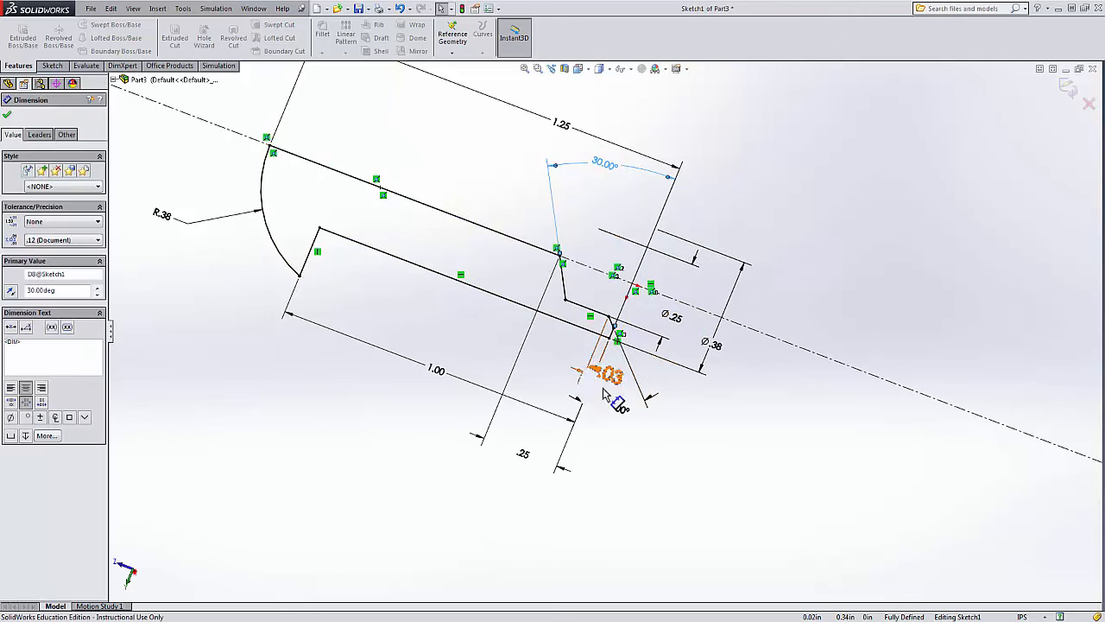
drag(615, 414, 621, 463)
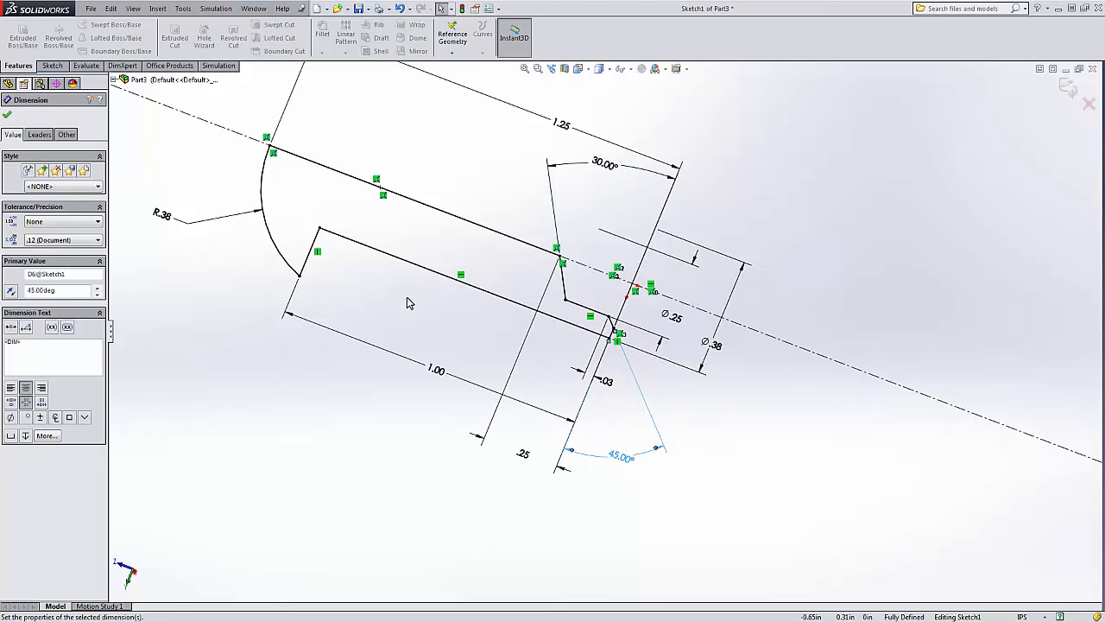
scroll(396, 276, up, 3)
scroll(420, 249, down, 5)
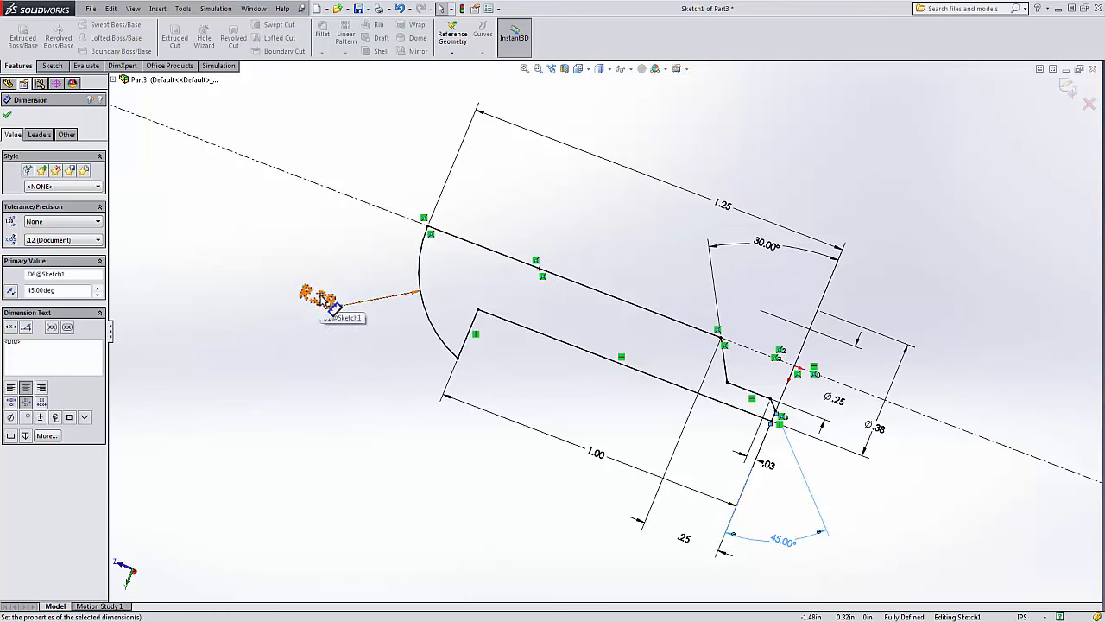
scroll(680, 296, up, 1)
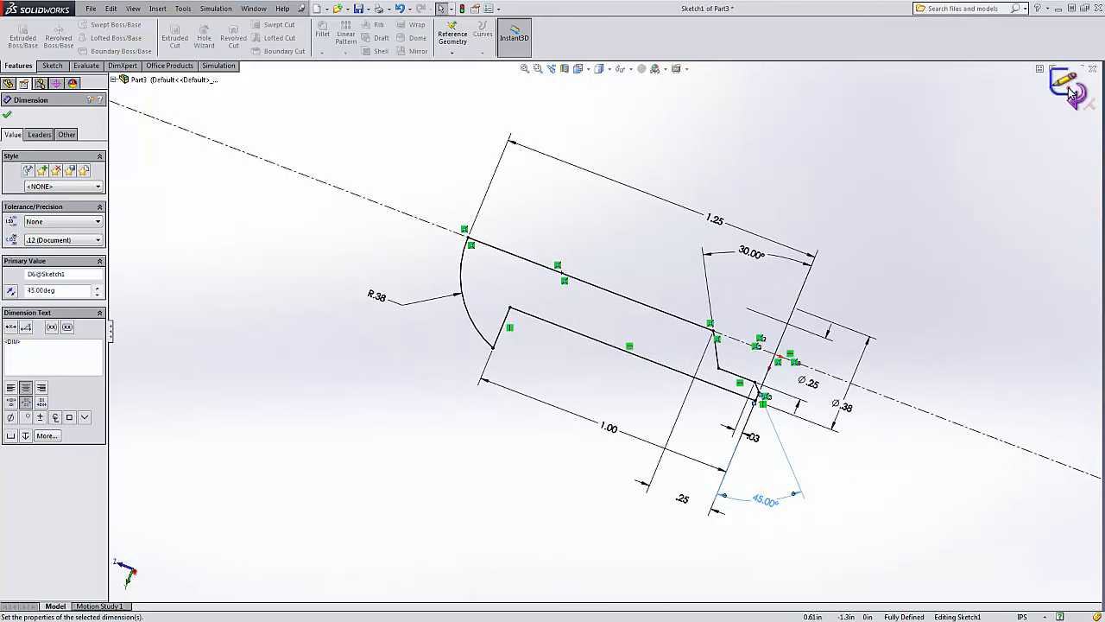
click(1071, 94)
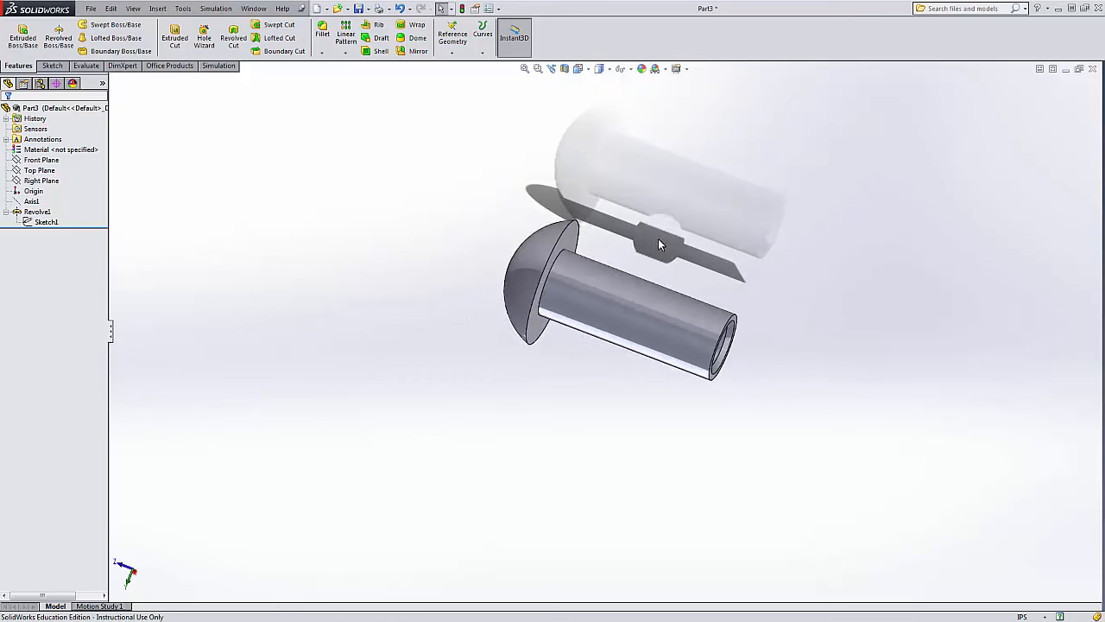
middle_drag(659, 242, 612, 536)
middle_drag(622, 458, 757, 198)
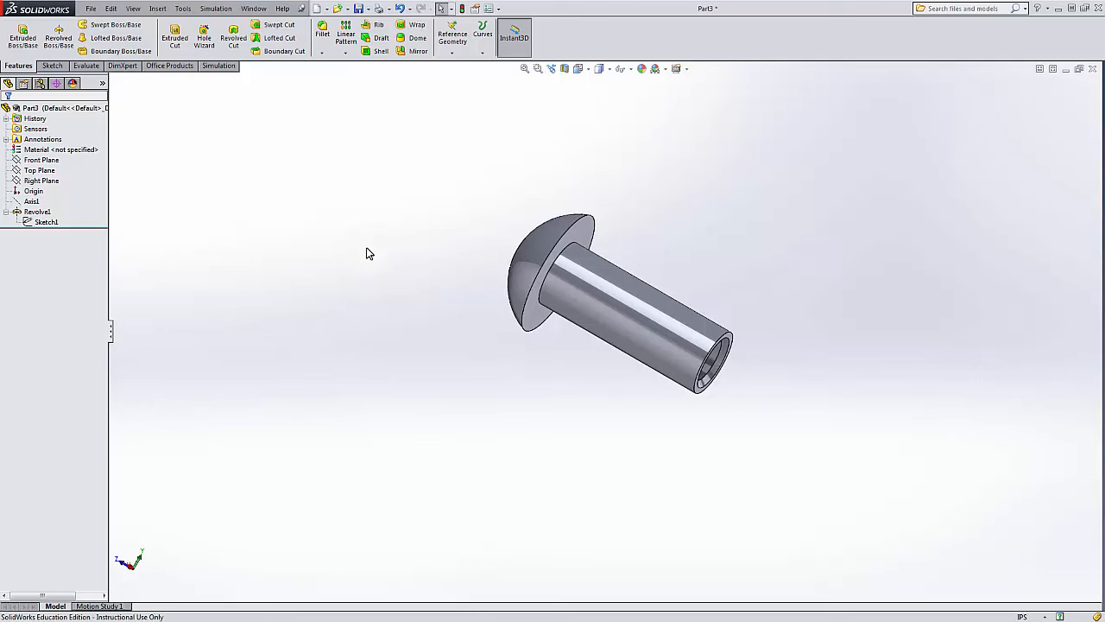
scroll(606, 274, down, 3)
middle_drag(606, 274, 647, 281)
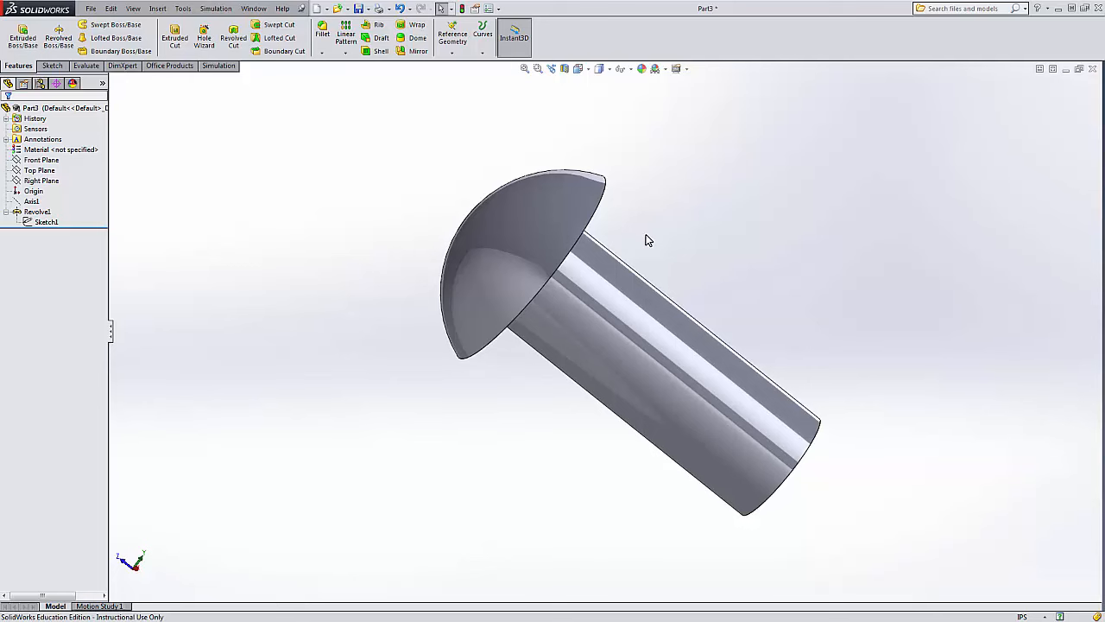
Save the part in the Saw folder under the new file name Saw Rivet Example.
click(90, 10)
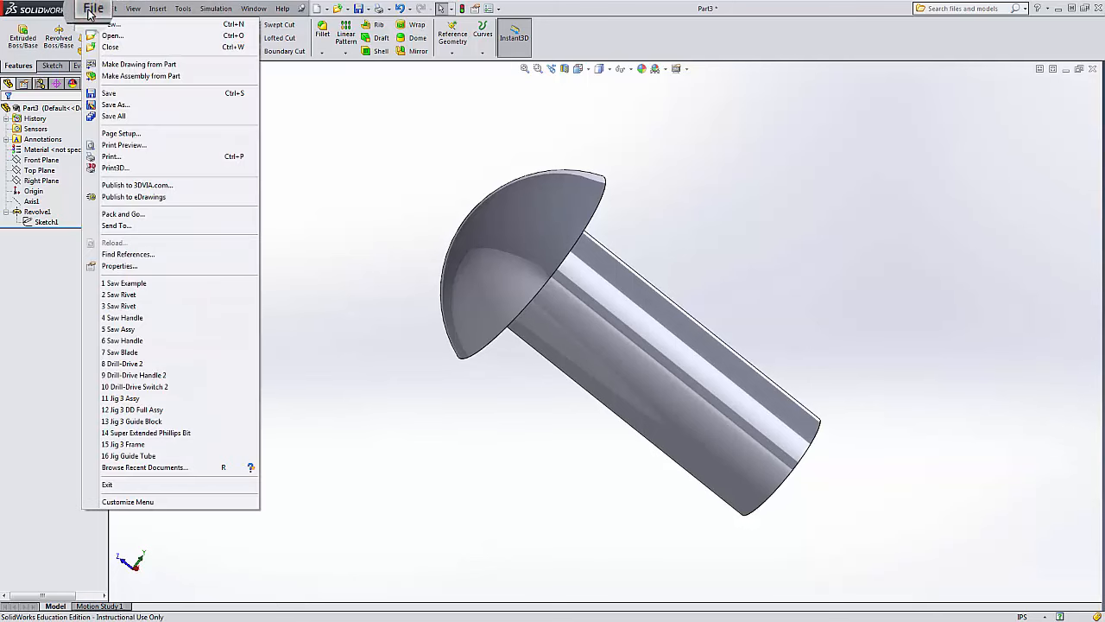
click(109, 108)
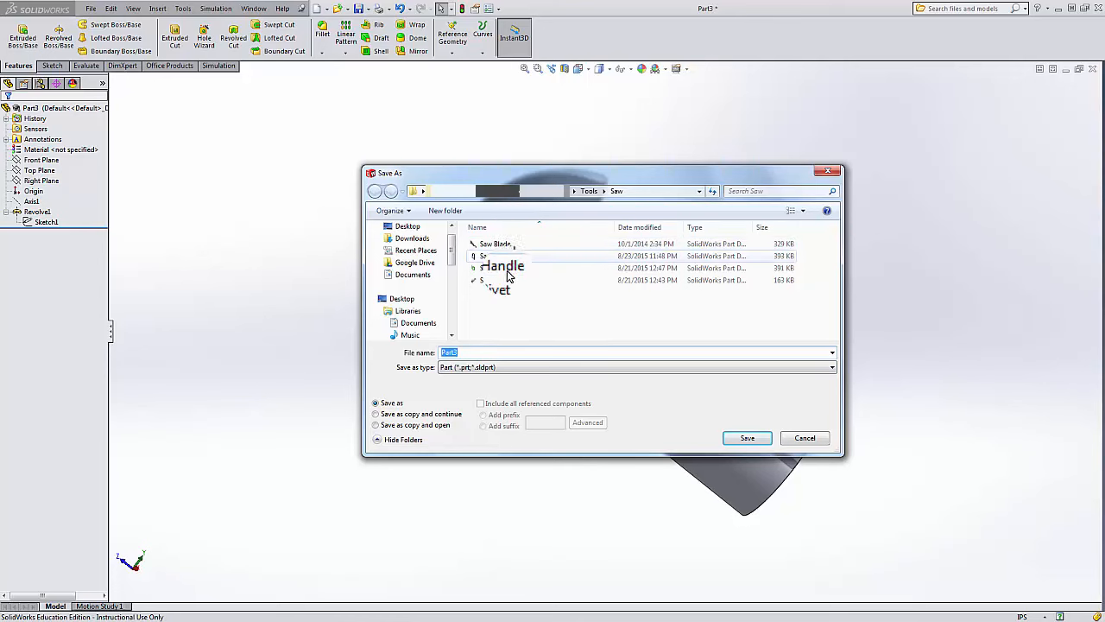
click(506, 281)
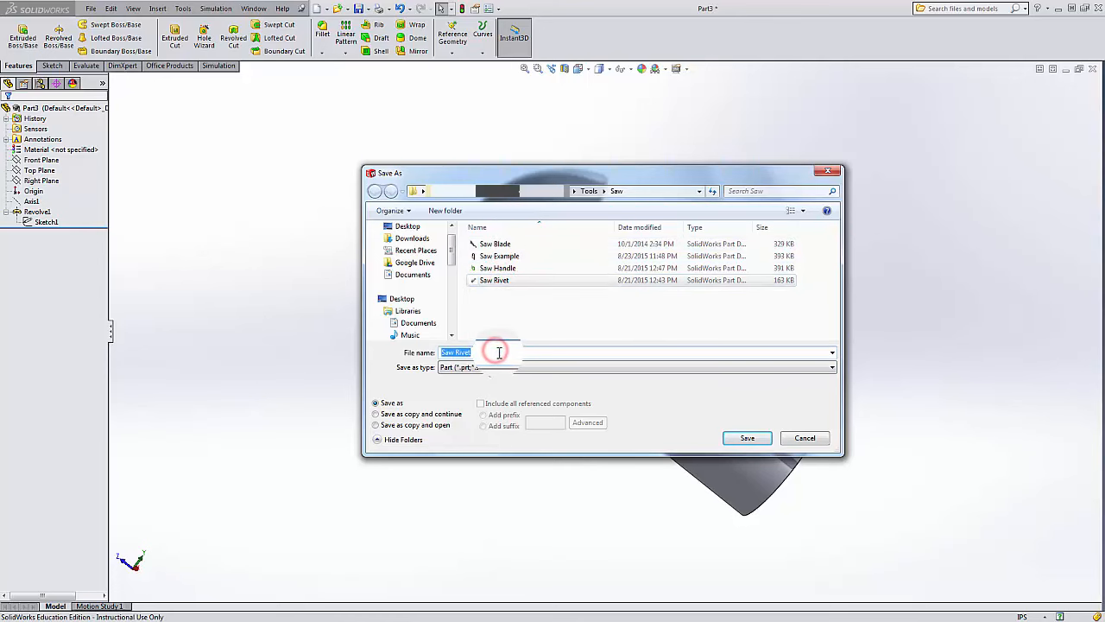
click(499, 353)
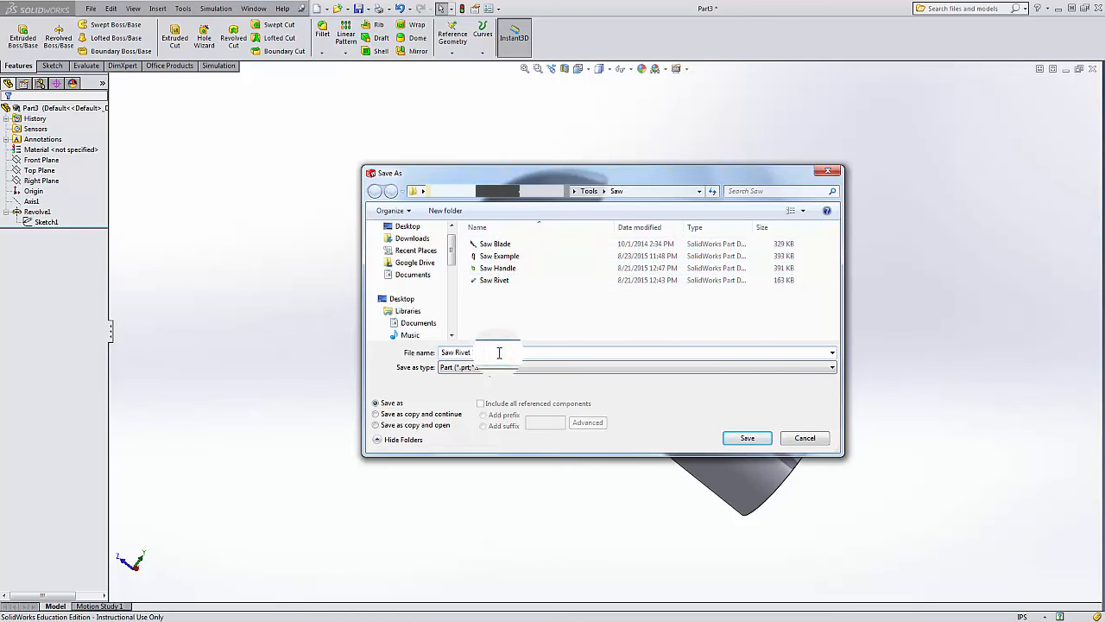
text(Example)
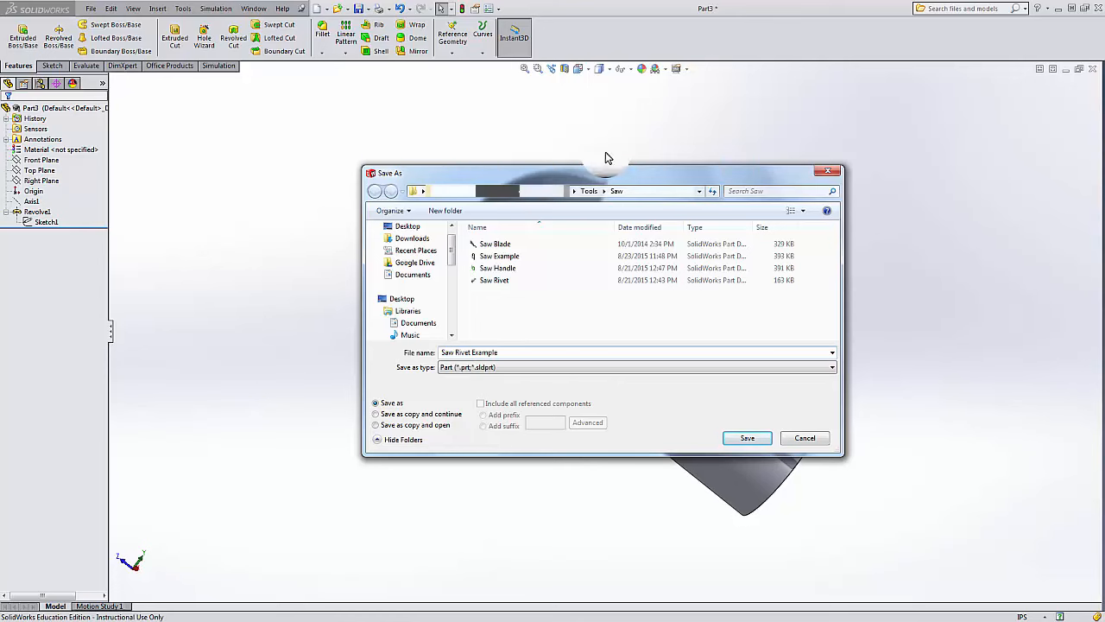
click(745, 441)
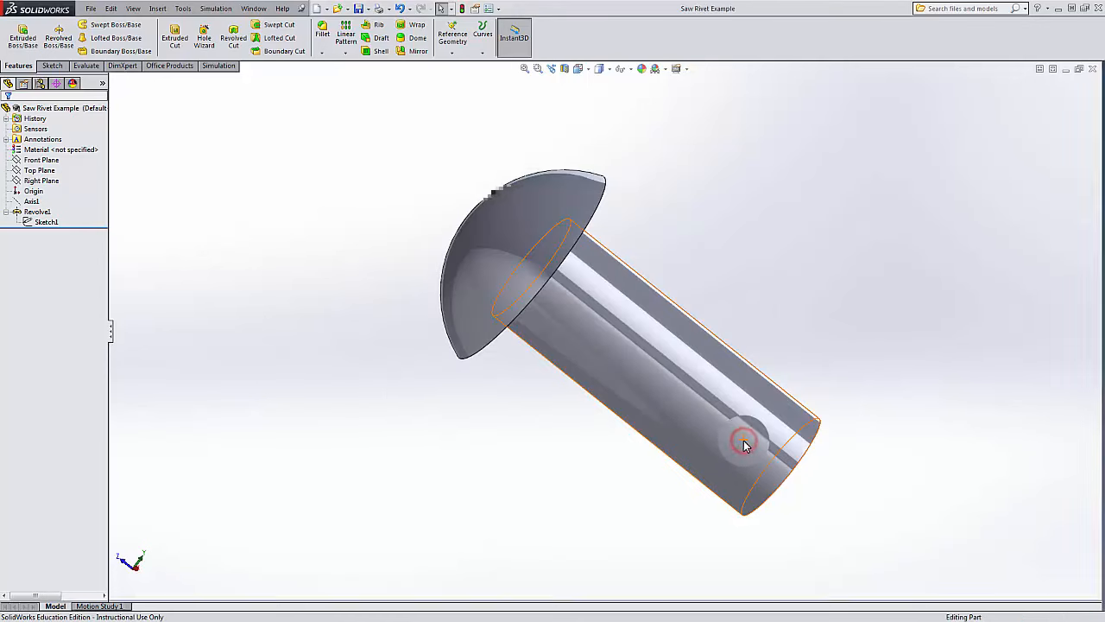